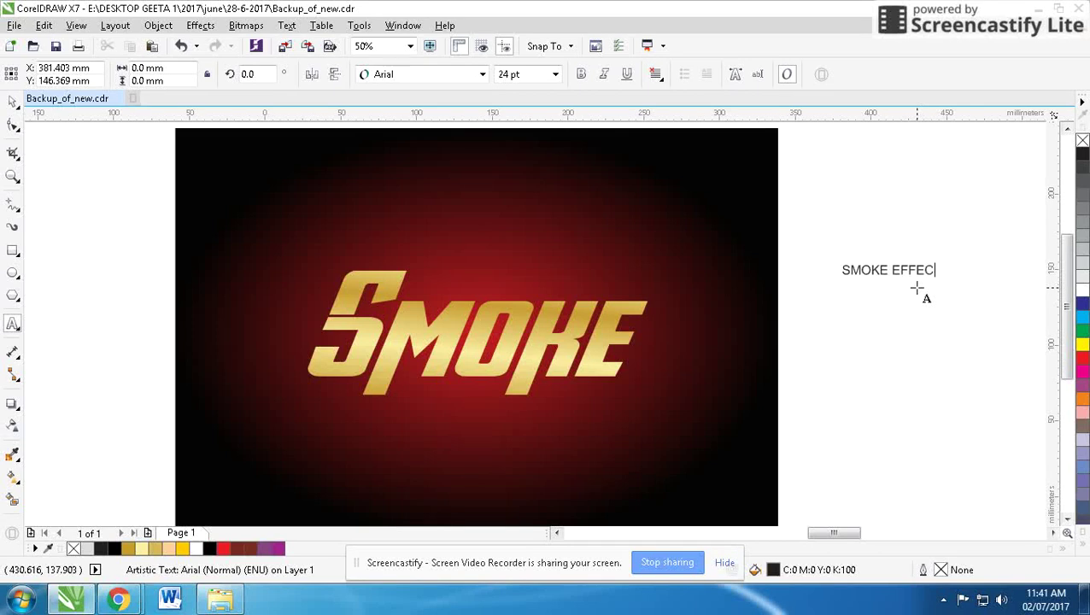
# Step: Enlarge the SMOKE EFFECT heading, place it above the SMOKE artwork and make it bold
pyautogui.press('Escape')
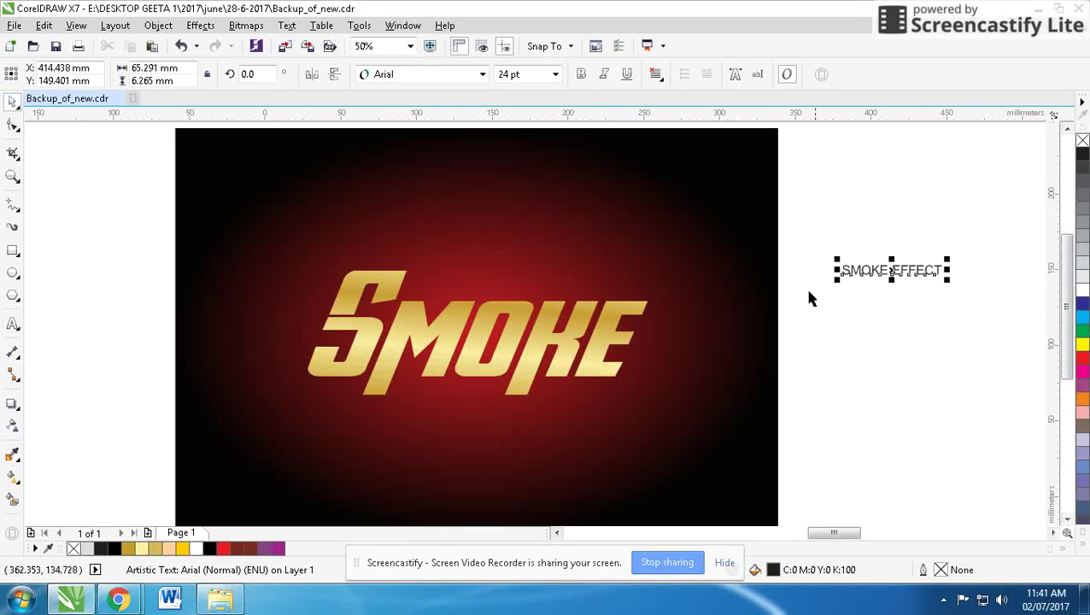
pyautogui.press('F3')
pyautogui.moveTo(600, 302); pyautogui.dragTo(694, 293)
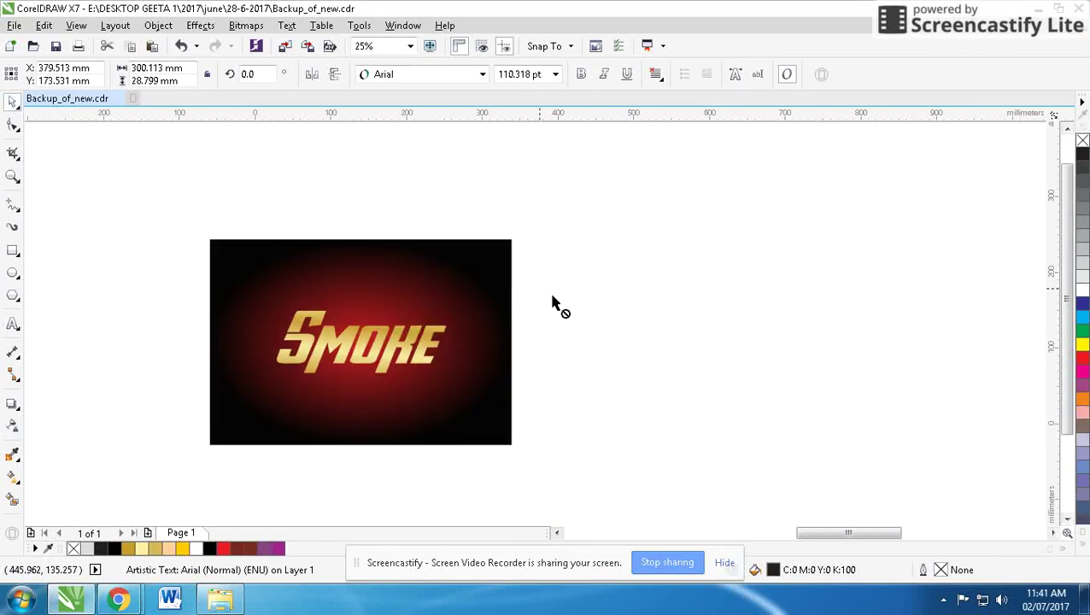
pyautogui.moveTo(555, 305); pyautogui.dragTo(465, 153)
pyautogui.click(581, 75)
# Step: Deselect everything, then select the SMOKE lettering
pyautogui.hotkey('ctrl', 'a')
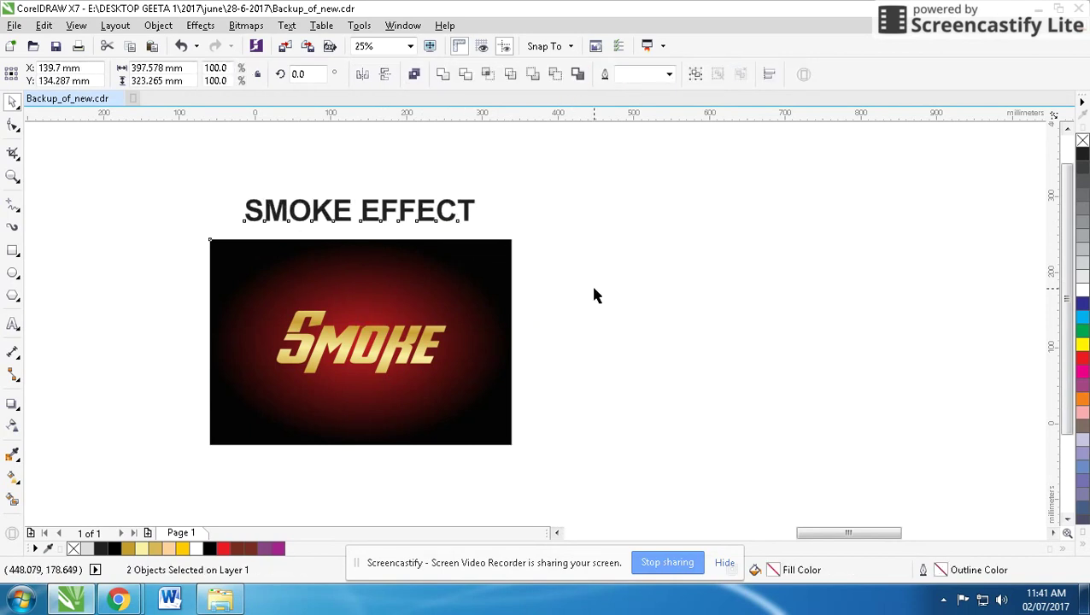
pyautogui.click(594, 296)
pyautogui.scroll(1, 538, 349)
pyautogui.click(542, 355)
pyautogui.scroll(1, 541, 321)
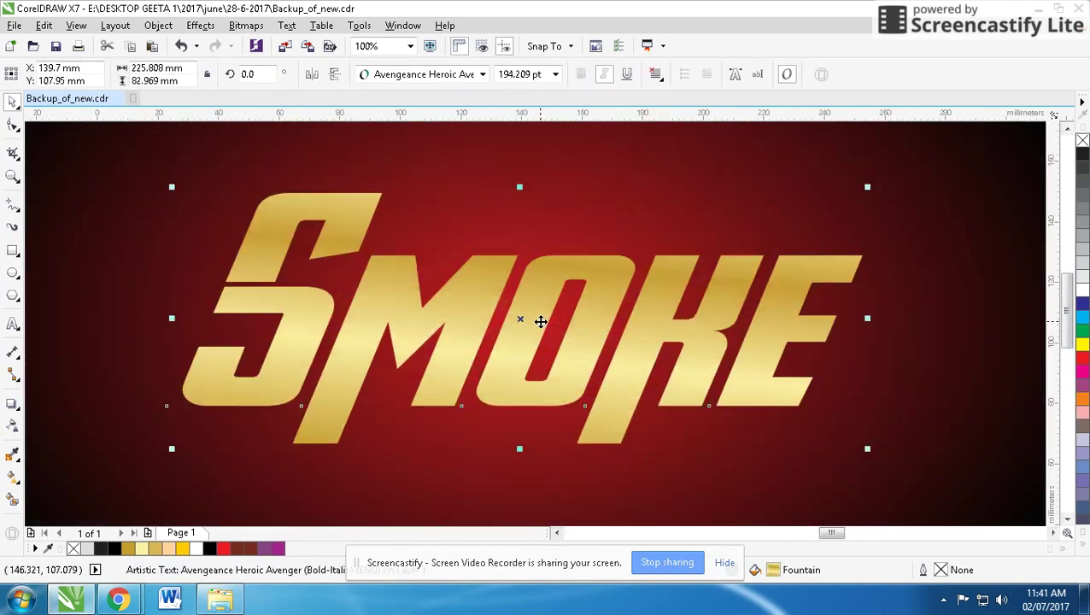
pyautogui.click(19, 413)
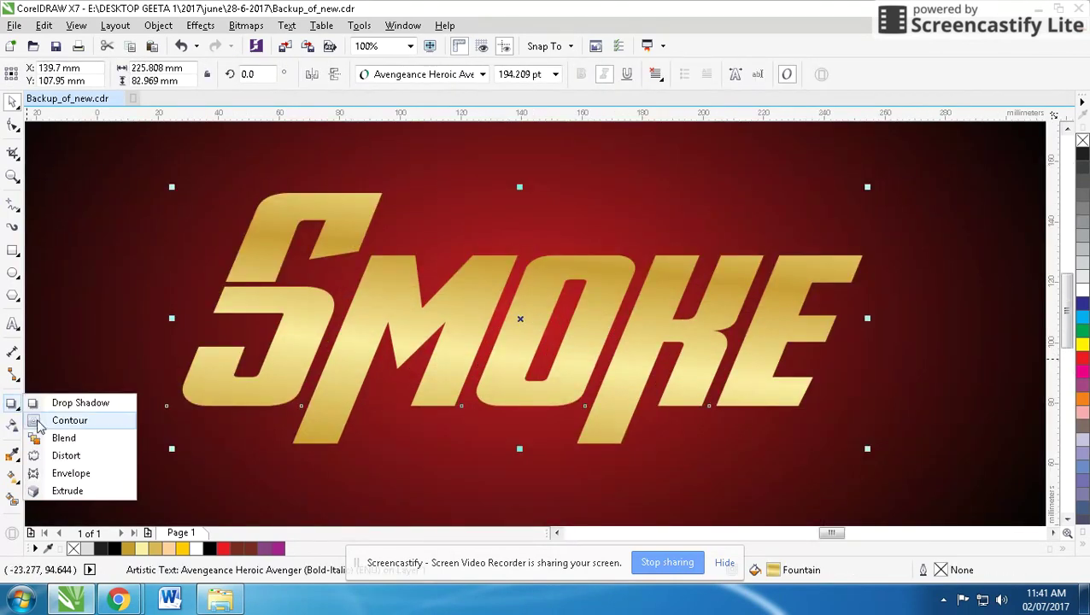
# Step: Add an outside contour around the SMOKE lettering and break the contour group apart
pyautogui.click(69, 421)
pyautogui.moveTo(255, 236); pyautogui.dragTo(213, 177)
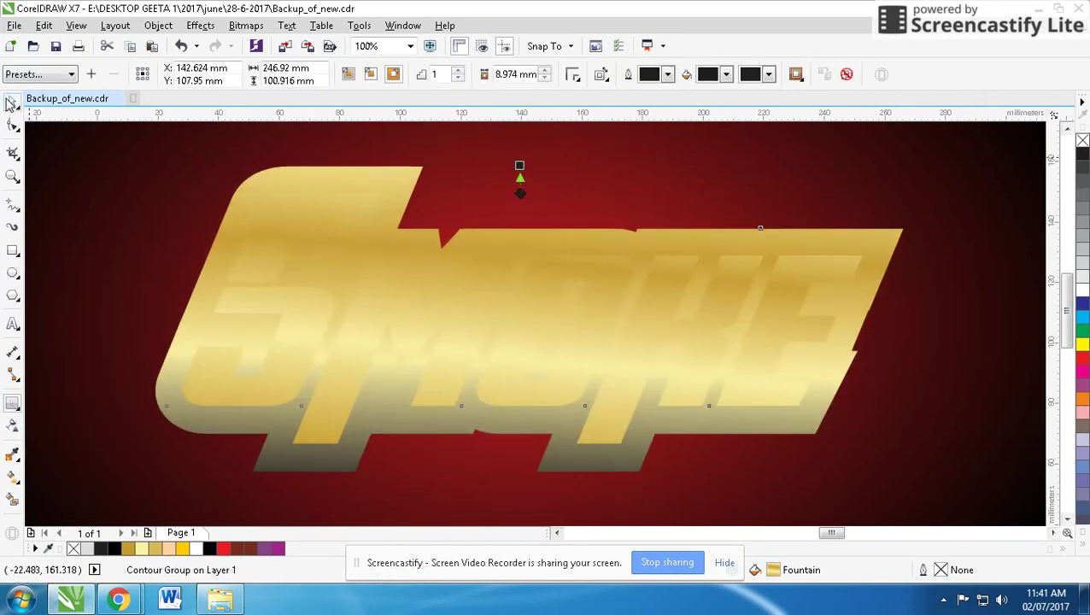
pyautogui.click(11, 103)
pyautogui.rightClick(313, 176)
pyautogui.click(376, 202)
pyautogui.click(440, 179)
pyautogui.click(389, 188)
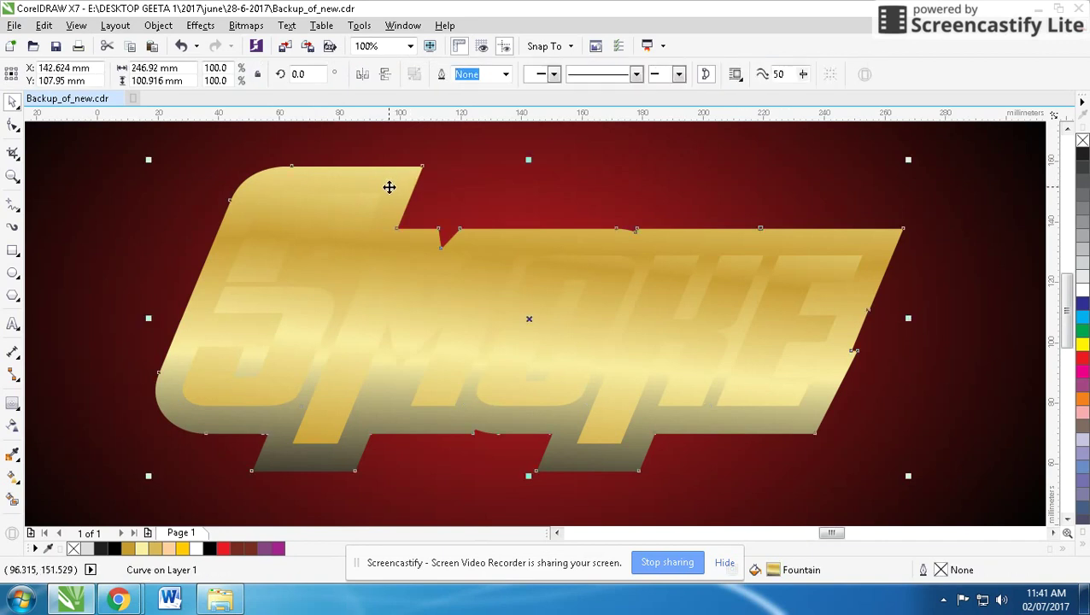
# Step: Remove the contour shape's fill and give it an 8.0 pt 40% gray outline
pyautogui.rightClick(1083, 159)
pyautogui.click(1083, 140)
pyautogui.rightClick(1077, 289)
pyautogui.click(505, 74)
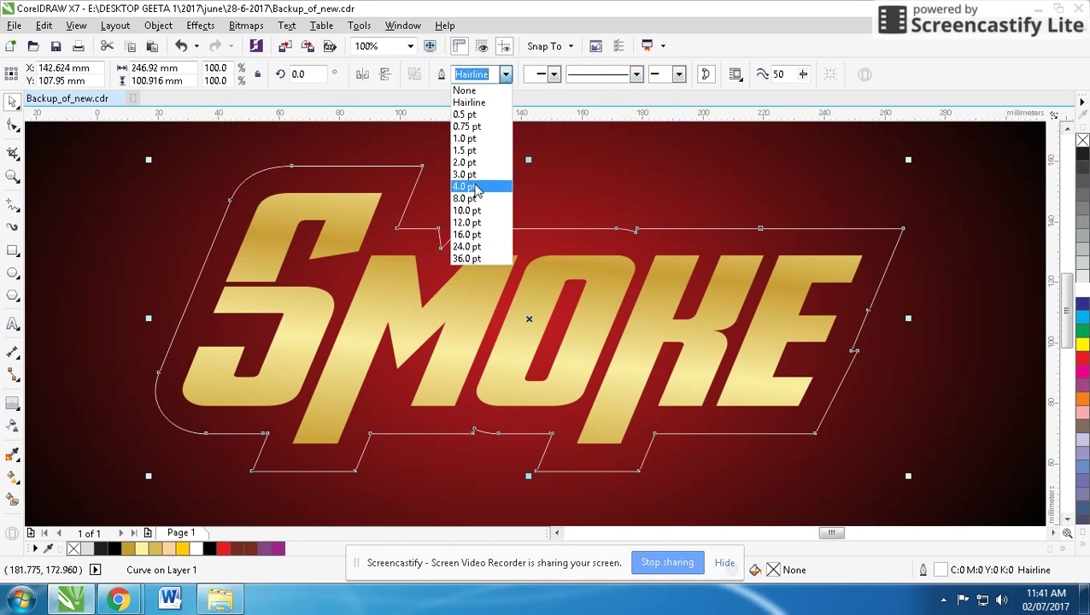
pyautogui.click(470, 198)
pyautogui.scroll(-2, 553, 326)
pyautogui.scroll(3, 476, 327)
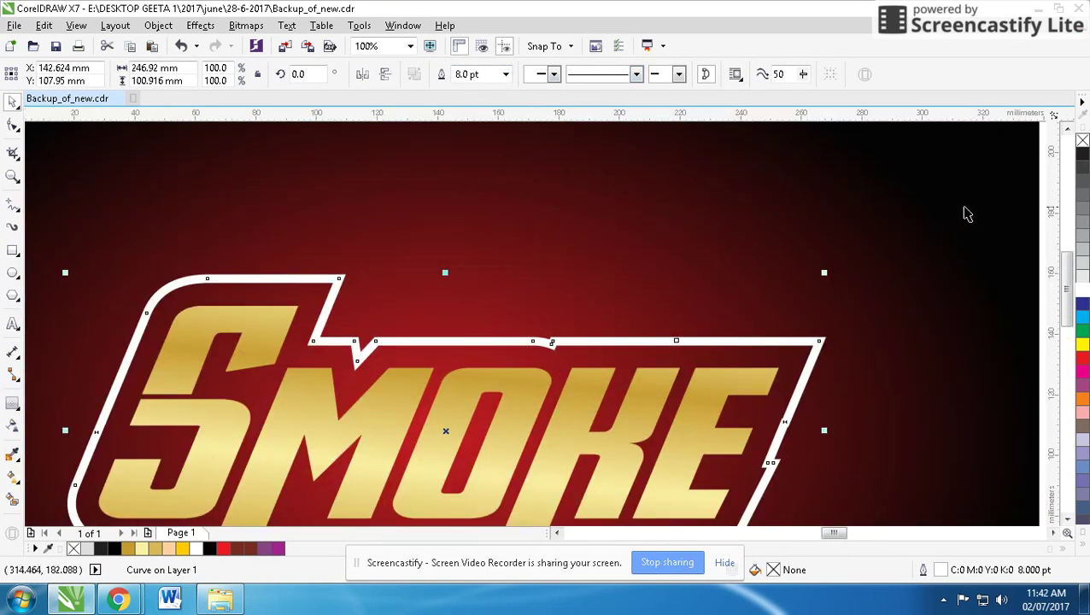
pyautogui.rightClick(1080, 214)
pyautogui.rightClick(1080, 231)
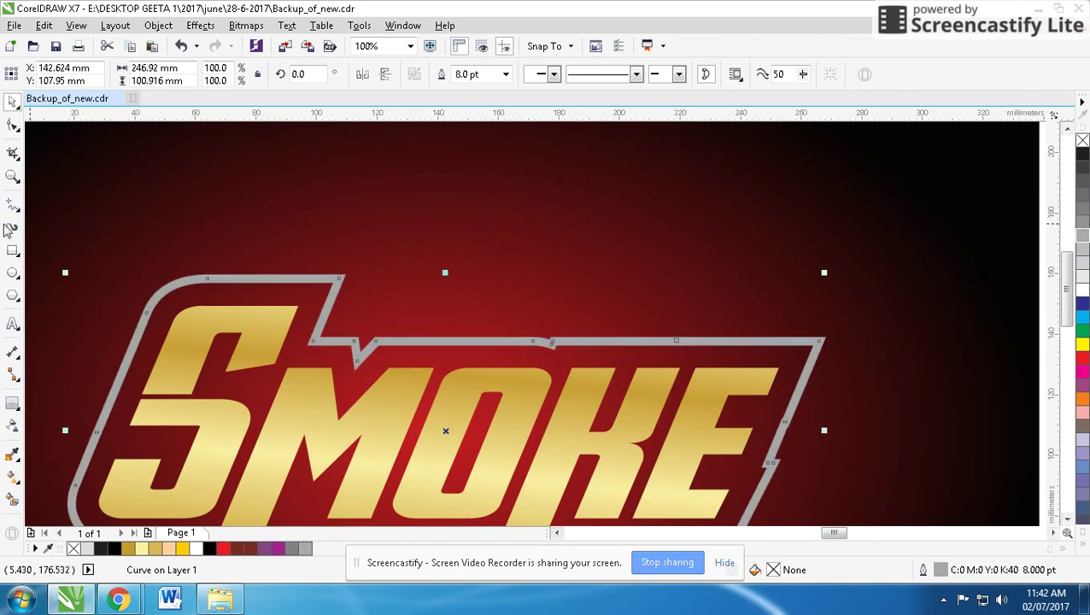
pyautogui.click(17, 129)
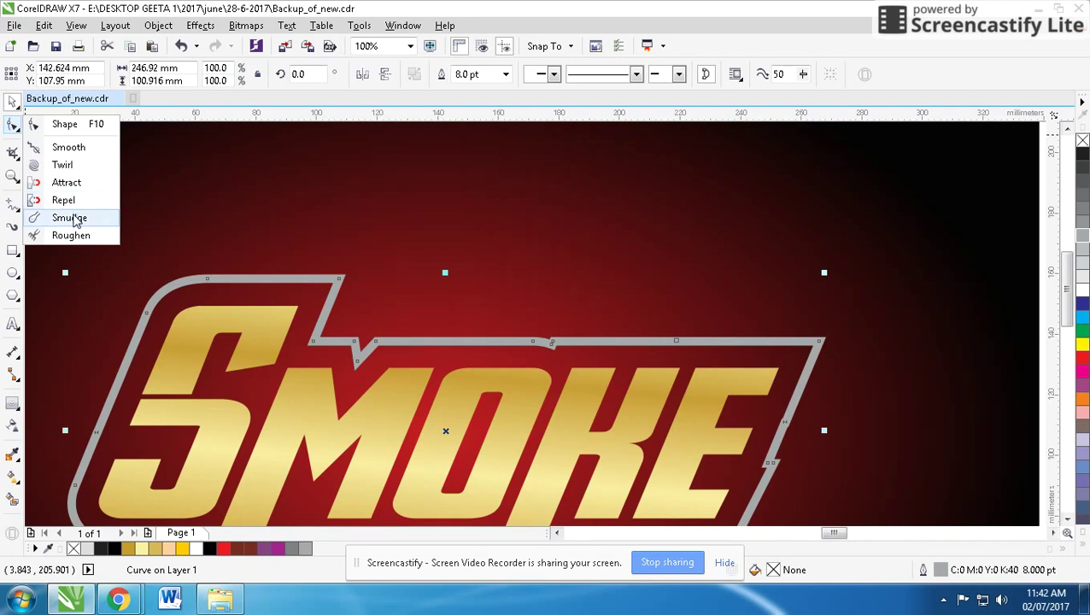
# Step: Roughen the outline's top-left, then smooth those nodes back out
pyautogui.click(70, 235)
pyautogui.click(206, 282)
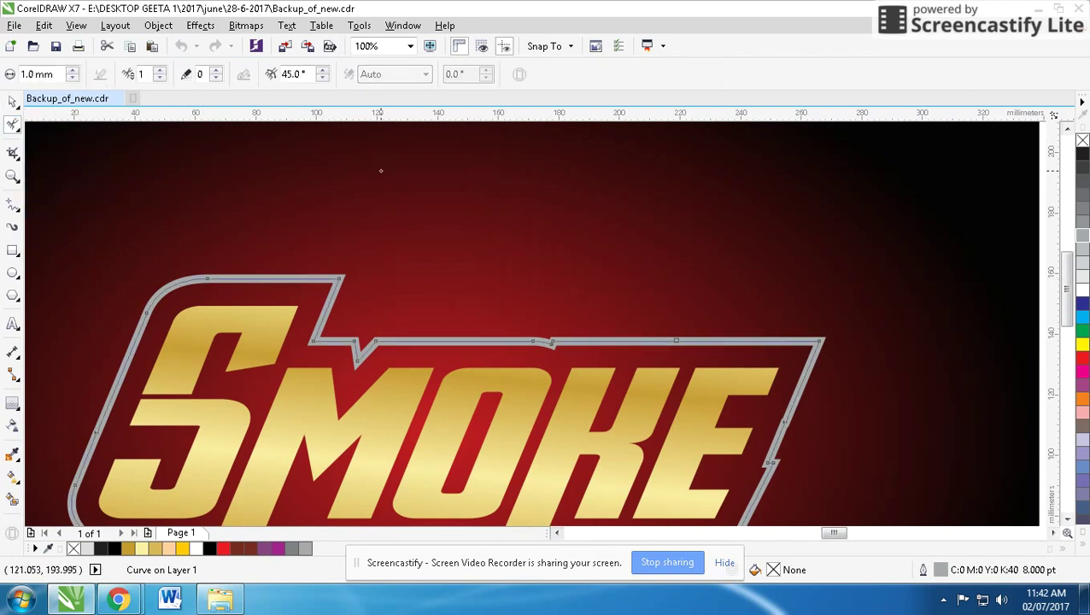
pyautogui.click(19, 131)
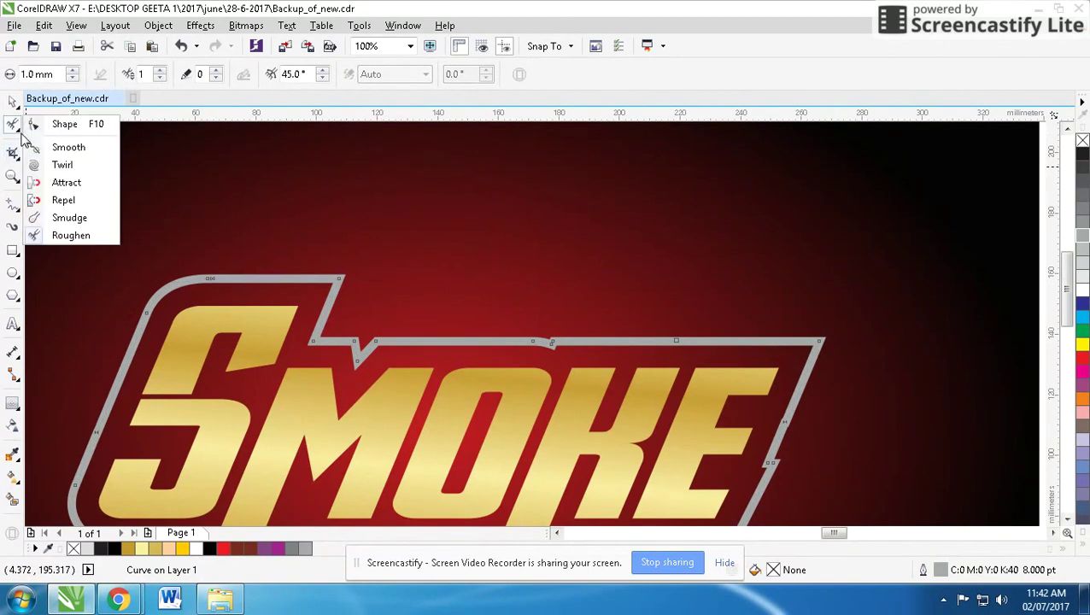
pyautogui.click(62, 149)
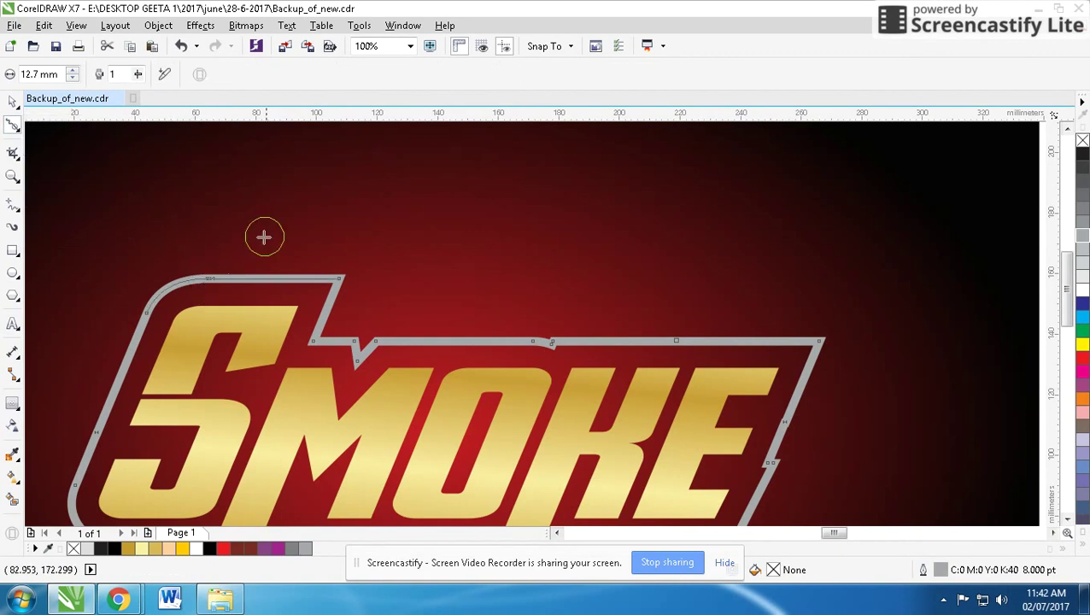
pyautogui.moveTo(230, 323); pyautogui.dragTo(233, 248)
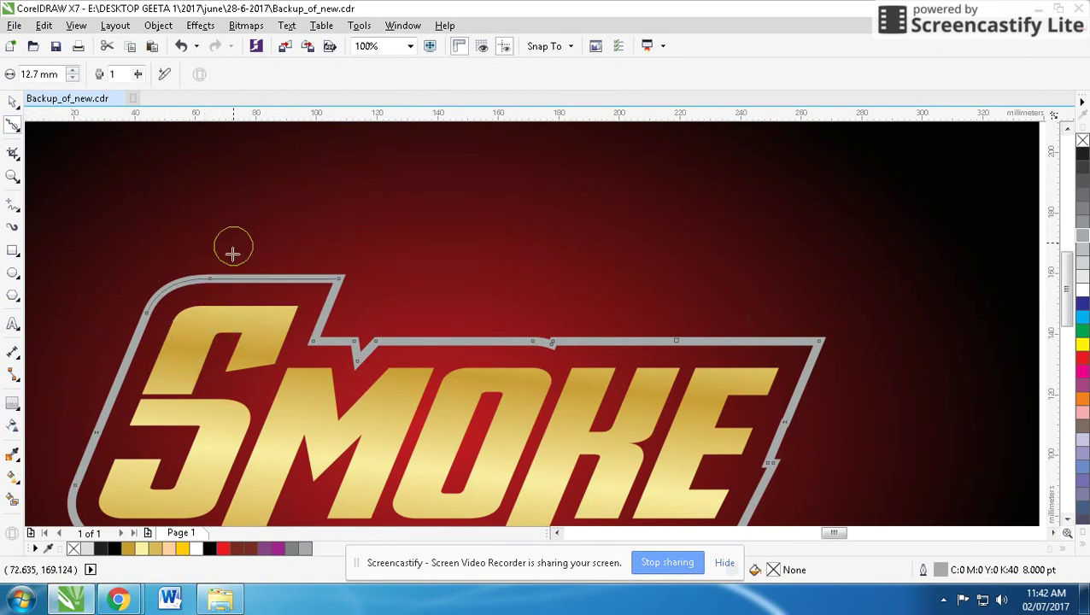
# Step: Twirl curls along the outline's top edge and at its right corner
pyautogui.click(17, 128)
pyautogui.click(58, 162)
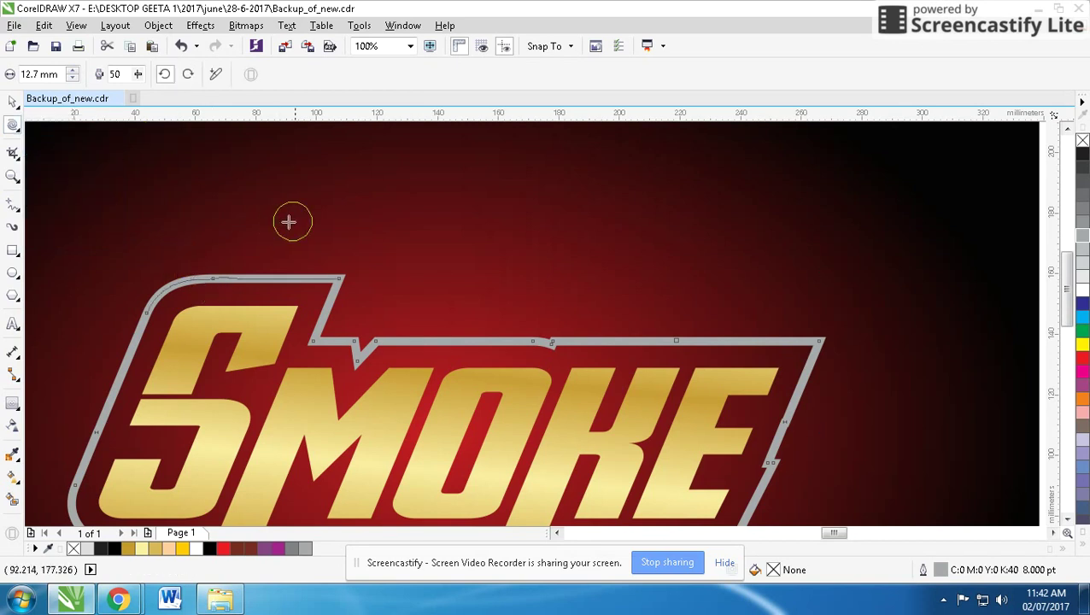
pyautogui.moveTo(209, 275); pyautogui.dragTo(260, 276)
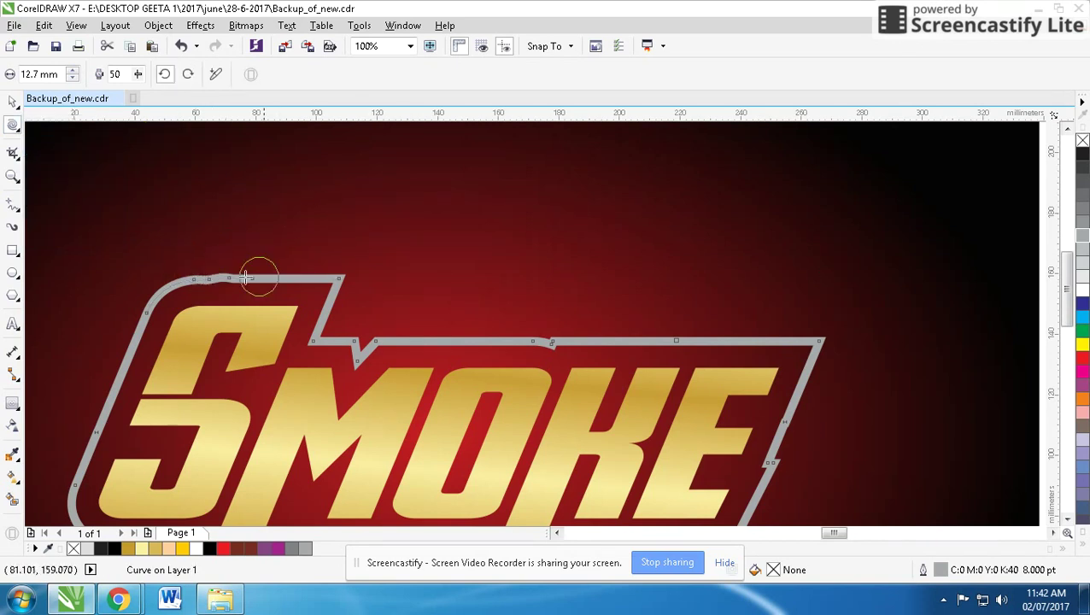
pyautogui.click(297, 273)
pyautogui.click(423, 338)
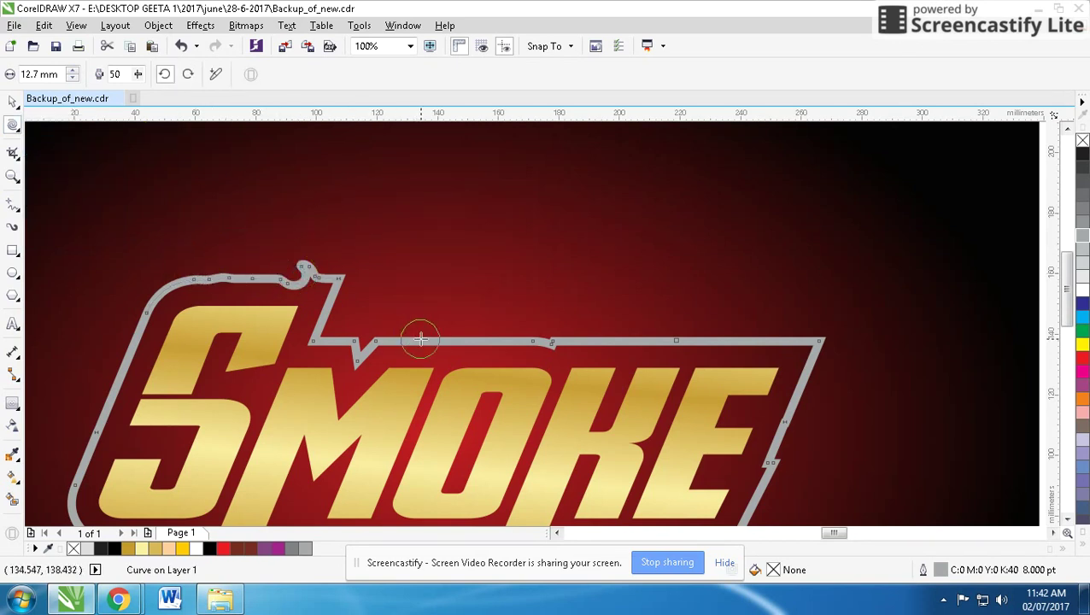
pyautogui.click(634, 344)
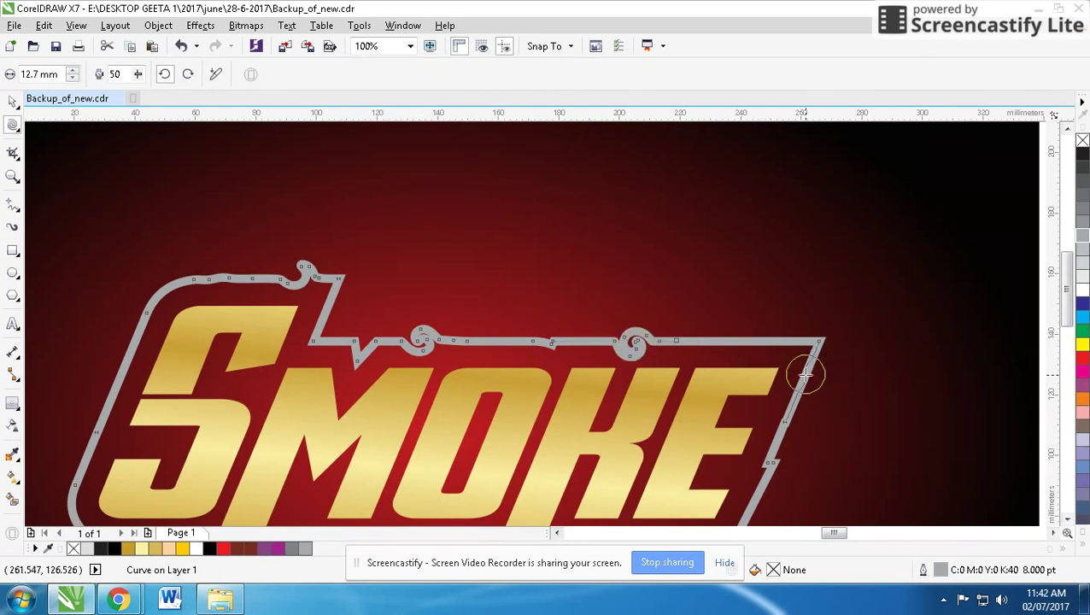
pyautogui.click(806, 373)
pyautogui.scroll(-2, 532, 324)
pyautogui.scroll(1, 531, 325)
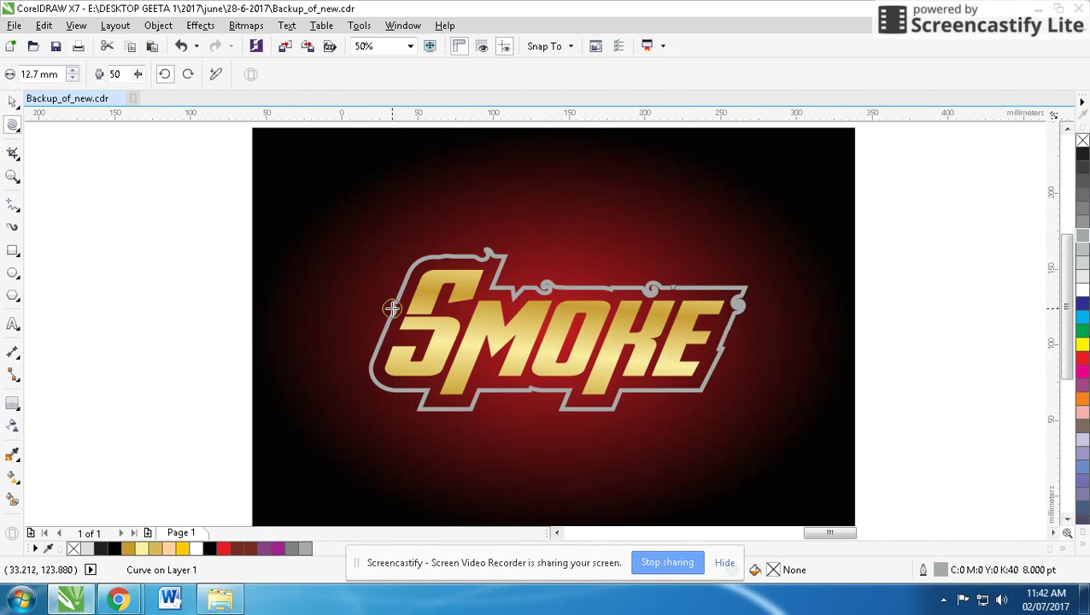
# Step: Add twirl curls along the outline's left, bottom and right edges, then select the shape
pyautogui.click(392, 309)
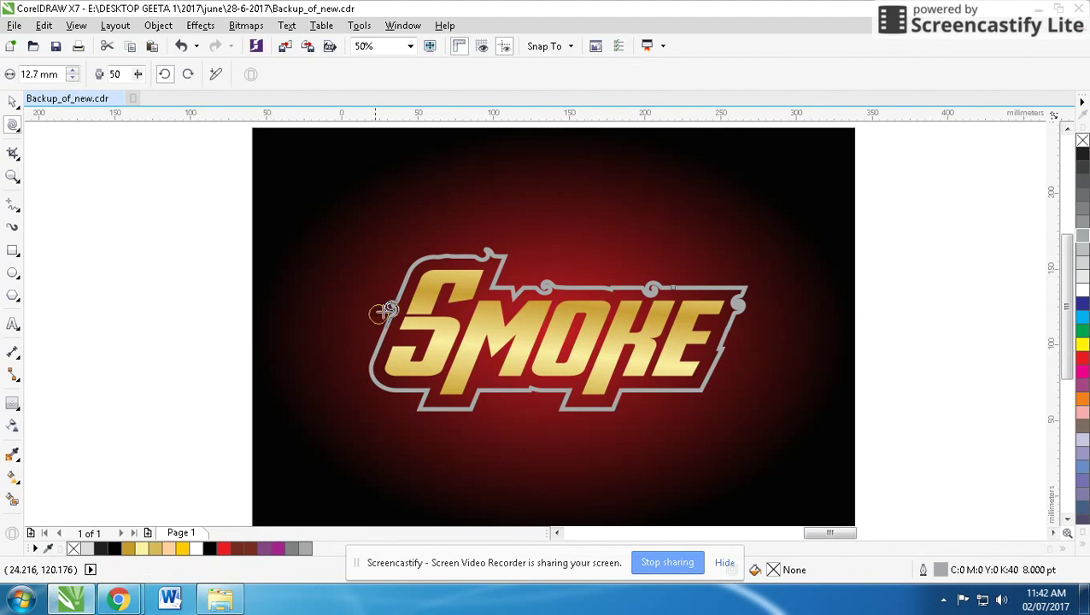
pyautogui.click(372, 359)
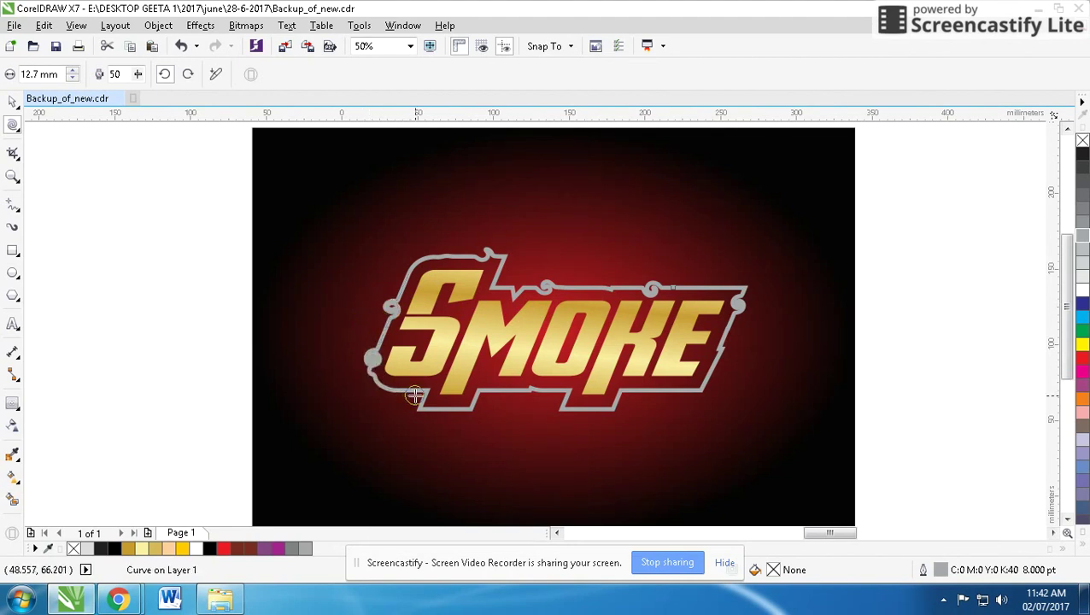
pyautogui.click(462, 412)
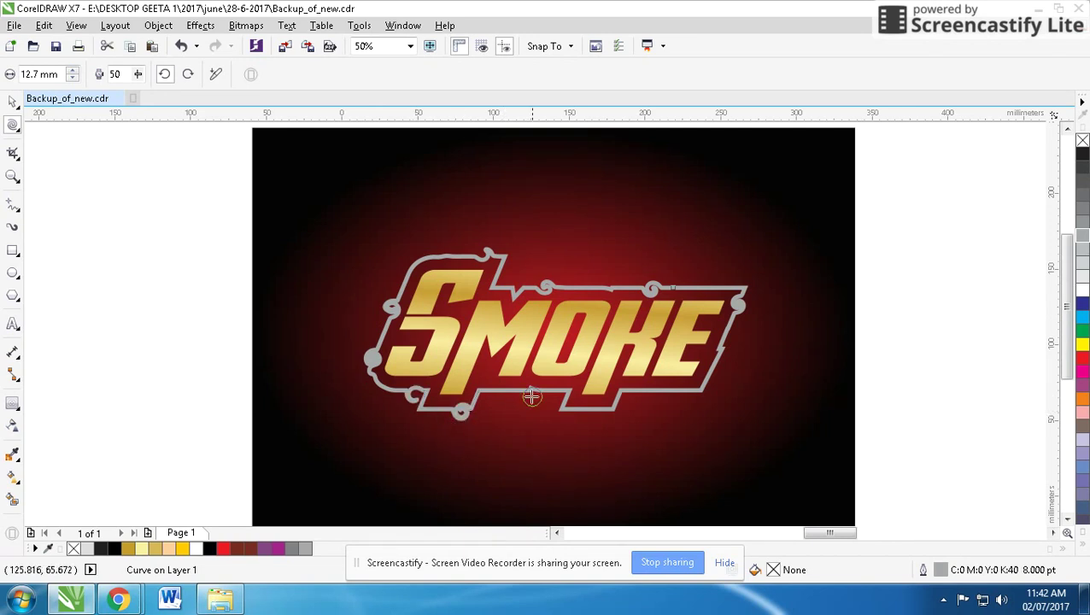
pyautogui.click(488, 389)
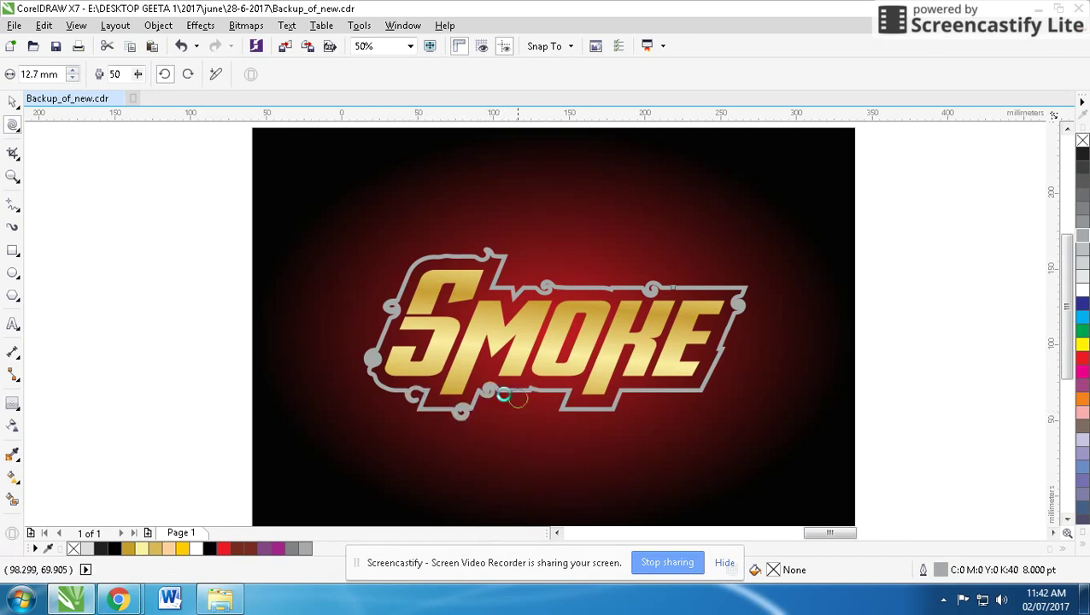
pyautogui.click(590, 413)
pyautogui.click(658, 392)
pyautogui.click(688, 392)
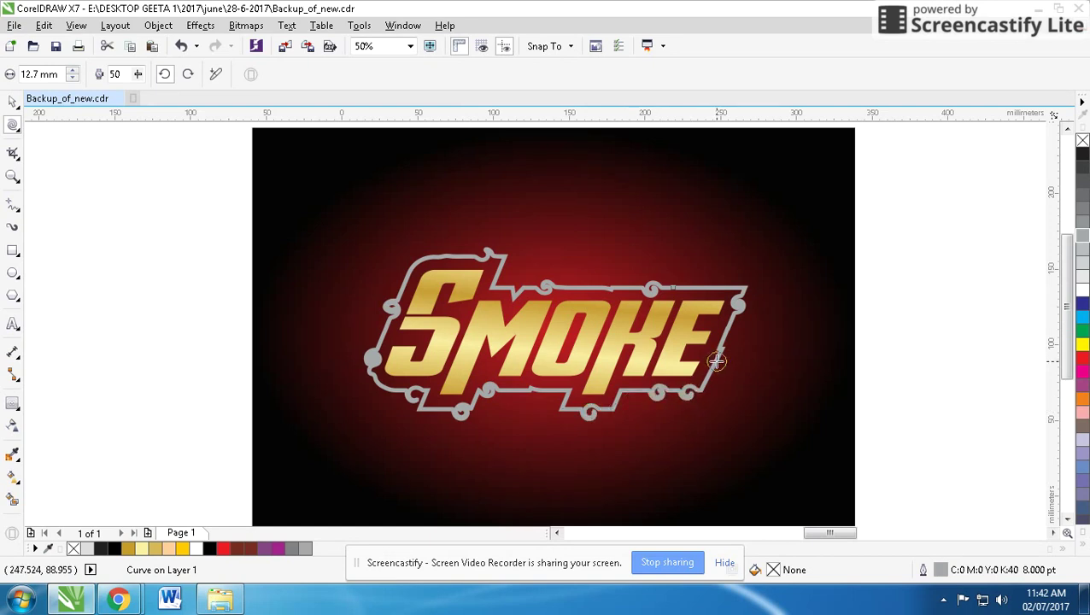
pyautogui.click(716, 362)
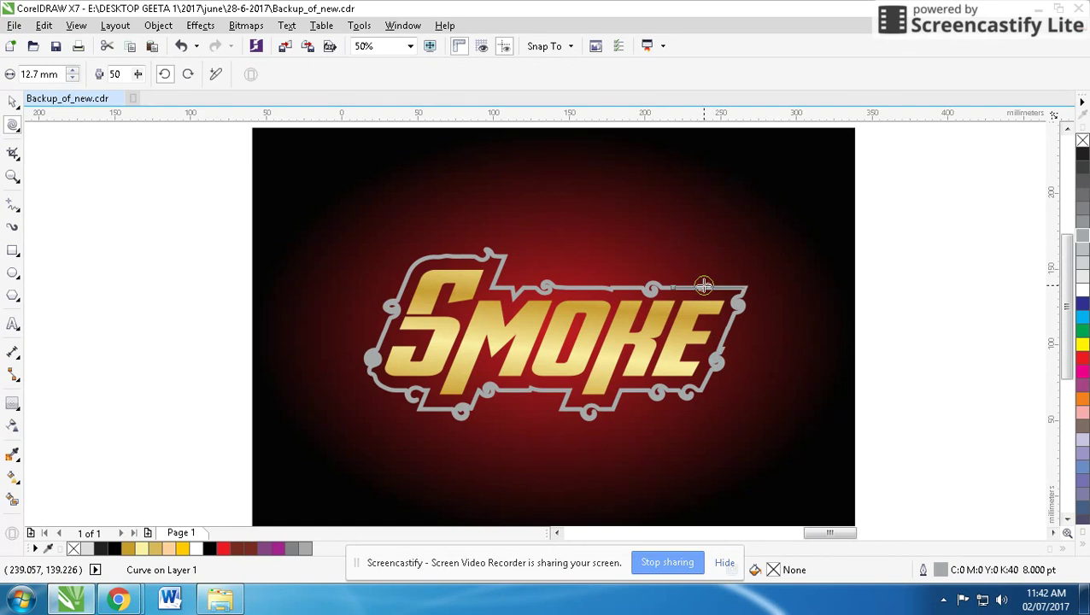
pyautogui.click(12, 100)
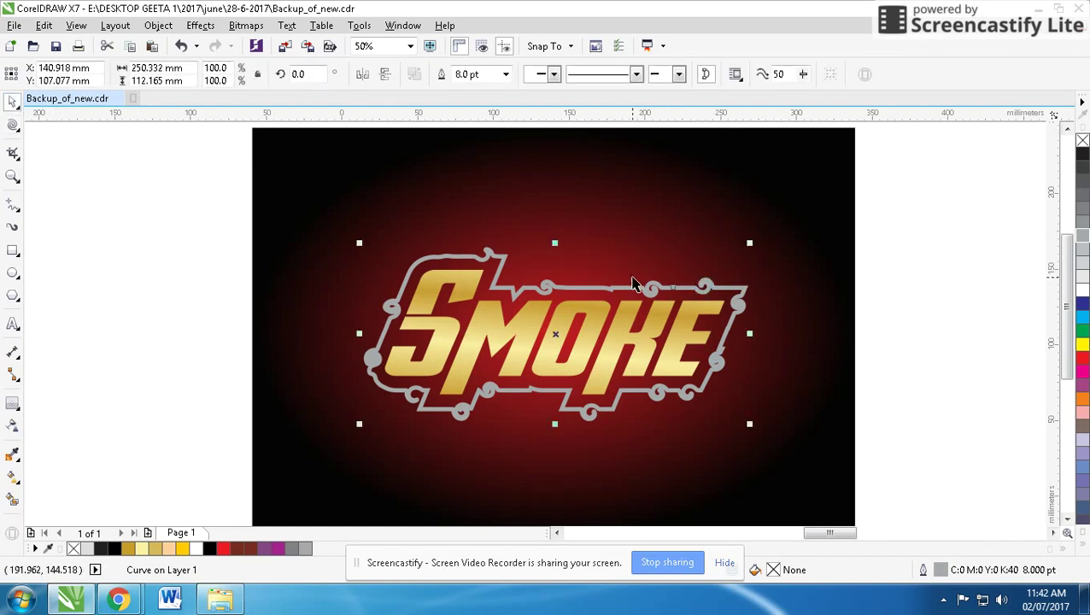
# Step: Make the swirled outline white and apply an outside contour widened to 8.5 mm
pyautogui.scroll(1, 632, 286)
pyautogui.rightClick(1082, 291)
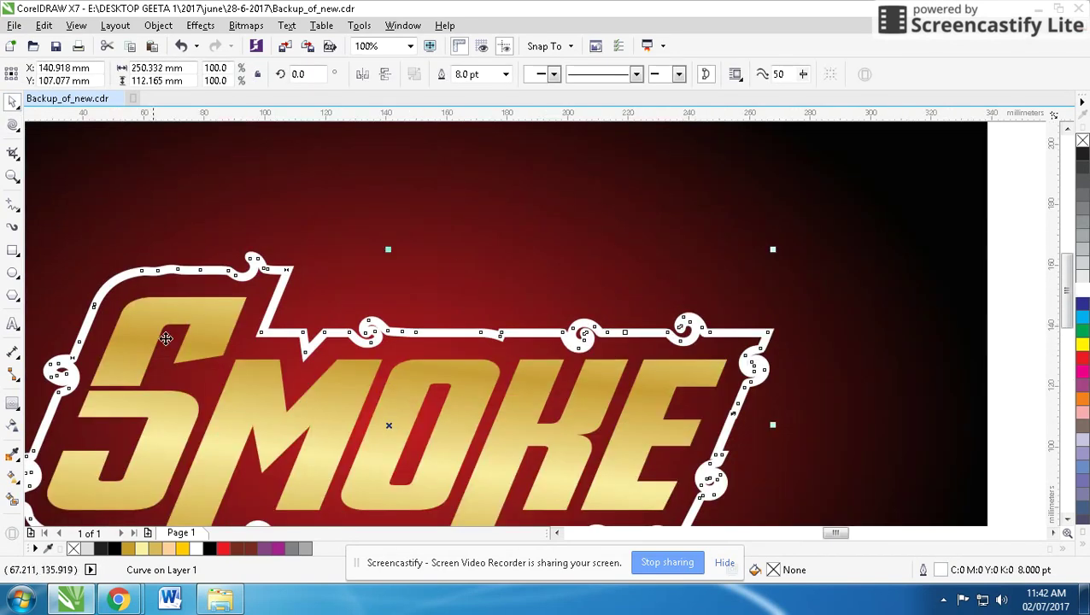
pyautogui.click(11, 405)
pyautogui.click(392, 75)
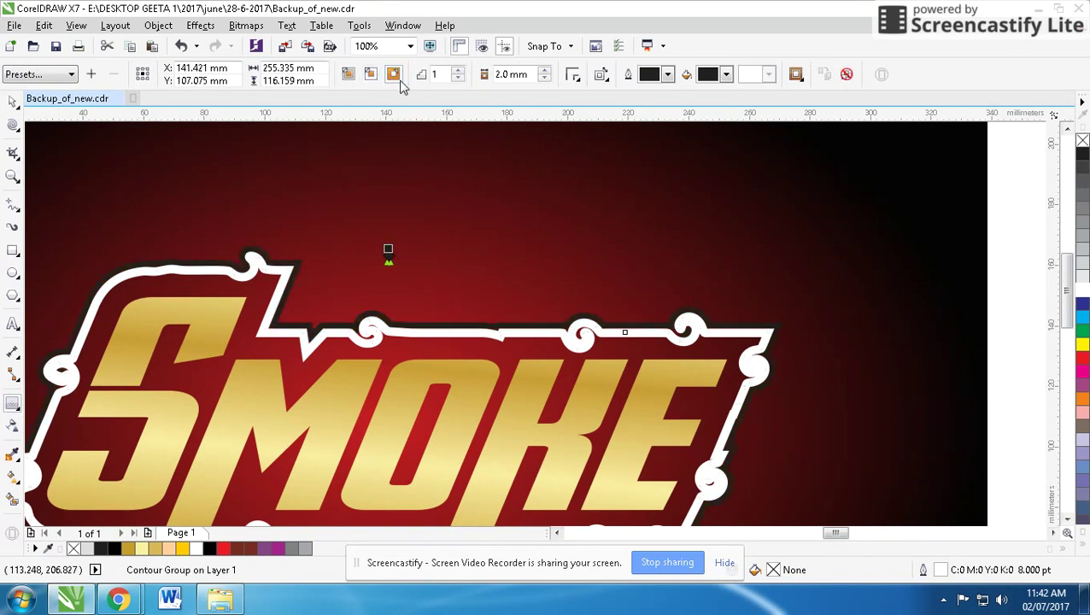
pyautogui.click(543, 70)
pyautogui.click(543, 70)
pyautogui.click(544, 70)
pyautogui.click(543, 70)
pyautogui.click(544, 70)
pyautogui.click(543, 70)
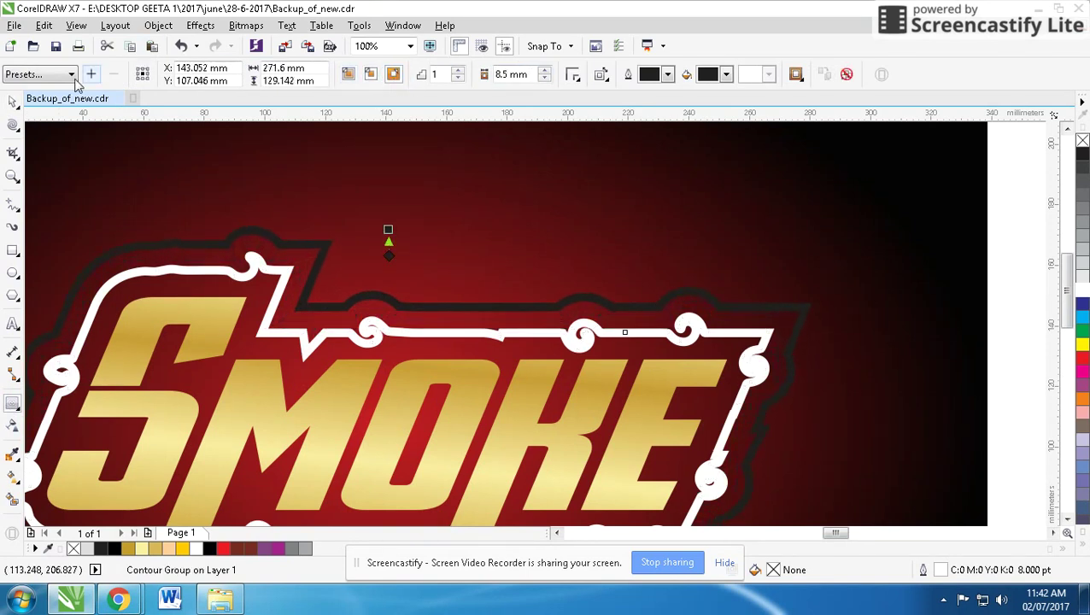
# Step: Break the contour apart and give it a 20% grey fill with no outline
pyautogui.rightClick(187, 256)
pyautogui.click(257, 283)
pyautogui.click(219, 244)
pyautogui.click(1081, 265)
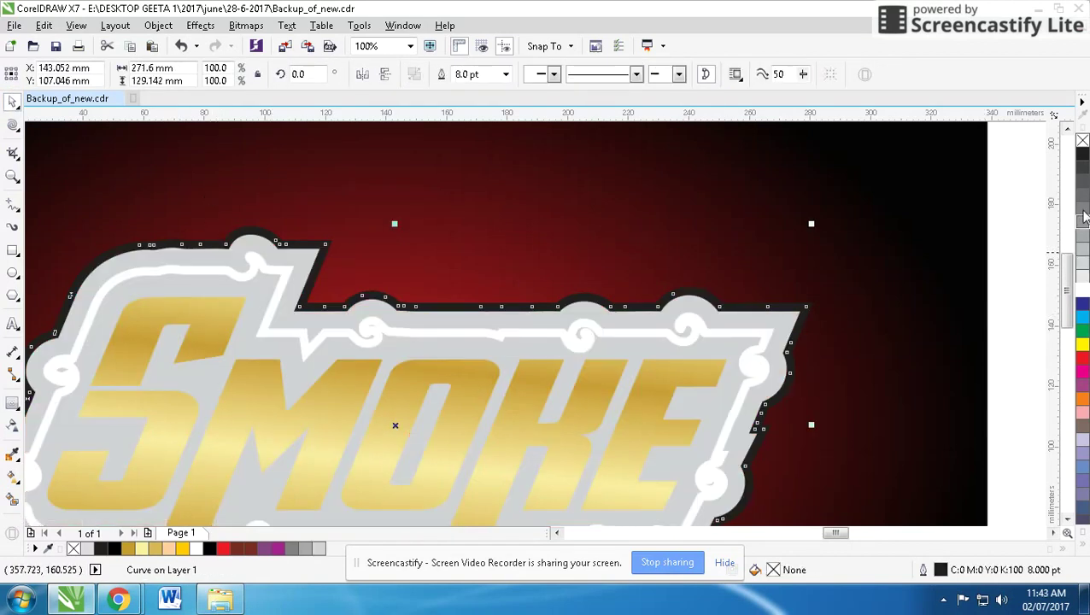
pyautogui.rightClick(1081, 140)
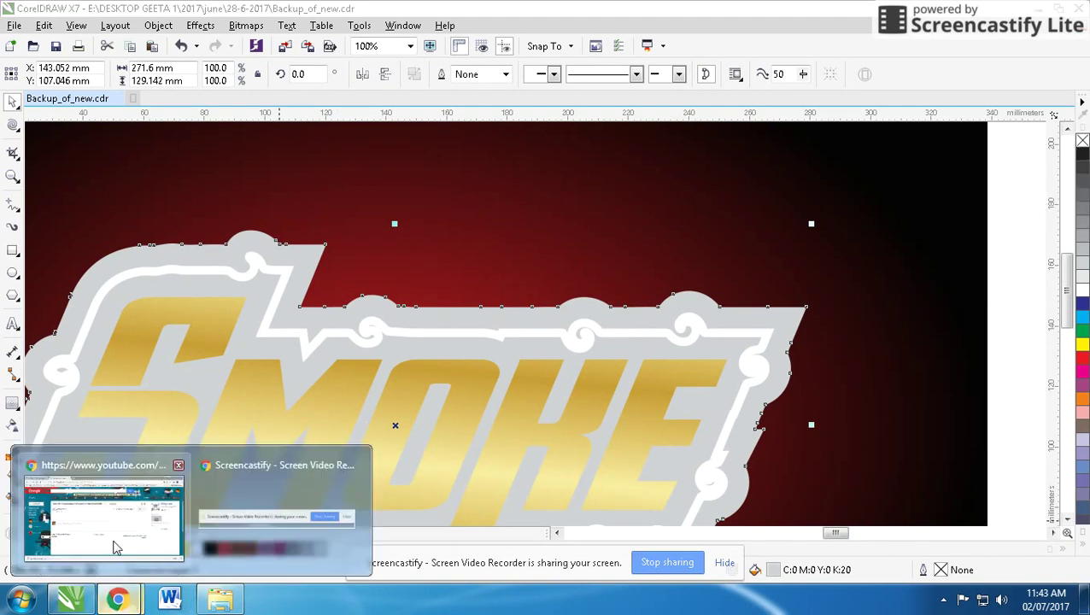
pyautogui.moveTo(118, 600)
pyautogui.click(104, 522)
# Step: Search Google Images for 'GREY BACKGROUND'
pyautogui.click(332, 17)
pyautogui.write('GREY BACKGROU')
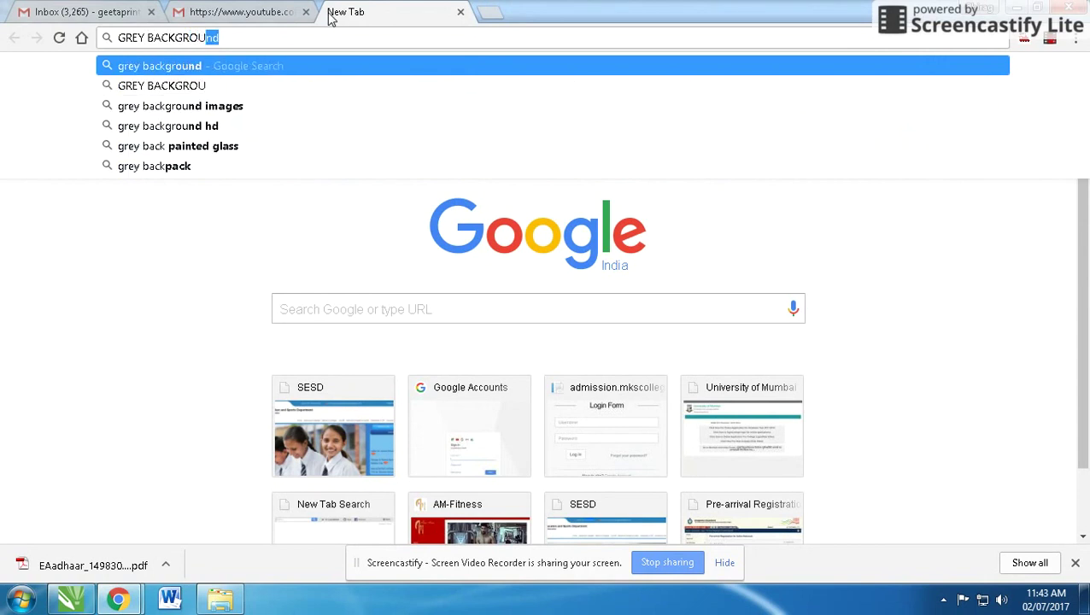
pyautogui.write('ND')
pyautogui.press('Return')
pyautogui.click(190, 152)
# Step: Save a full-size grey textured image and drag it into the CorelDRAW drawing
pyautogui.scroll(-3, 418, 219)
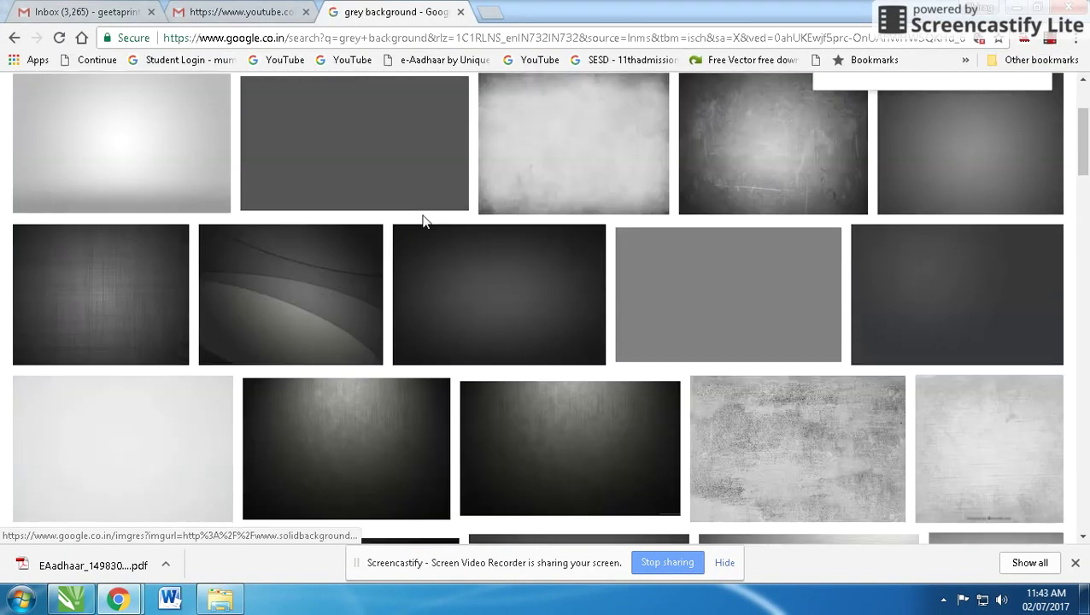
pyautogui.click(611, 198)
pyautogui.scroll(-5, 803, 300)
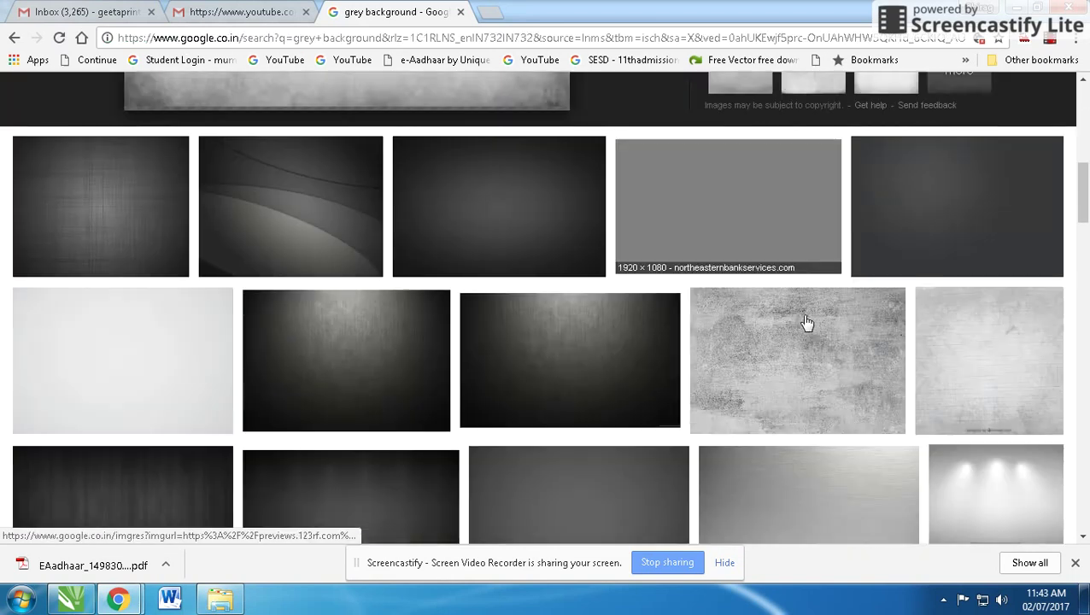
pyautogui.click(799, 328)
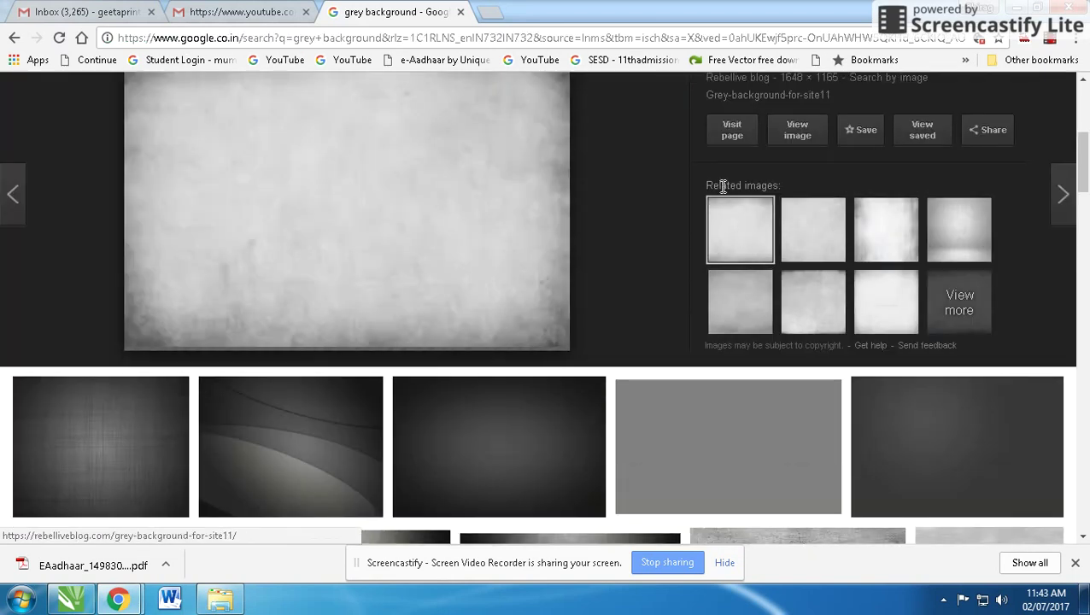
pyautogui.click(795, 133)
pyautogui.rightClick(557, 210)
pyautogui.click(591, 236)
pyautogui.press('Return')
pyautogui.moveTo(64, 559)
pyautogui.mouseDown()
pyautogui.moveTo(1039, 318)
pyautogui.moveTo(968, 297)
pyautogui.moveTo(707, 306)
pyautogui.mouseUp()
# Step: PowerClip the grey texture inside the contour shape, resized to about 139 mm tall
pyautogui.click(758, 355)
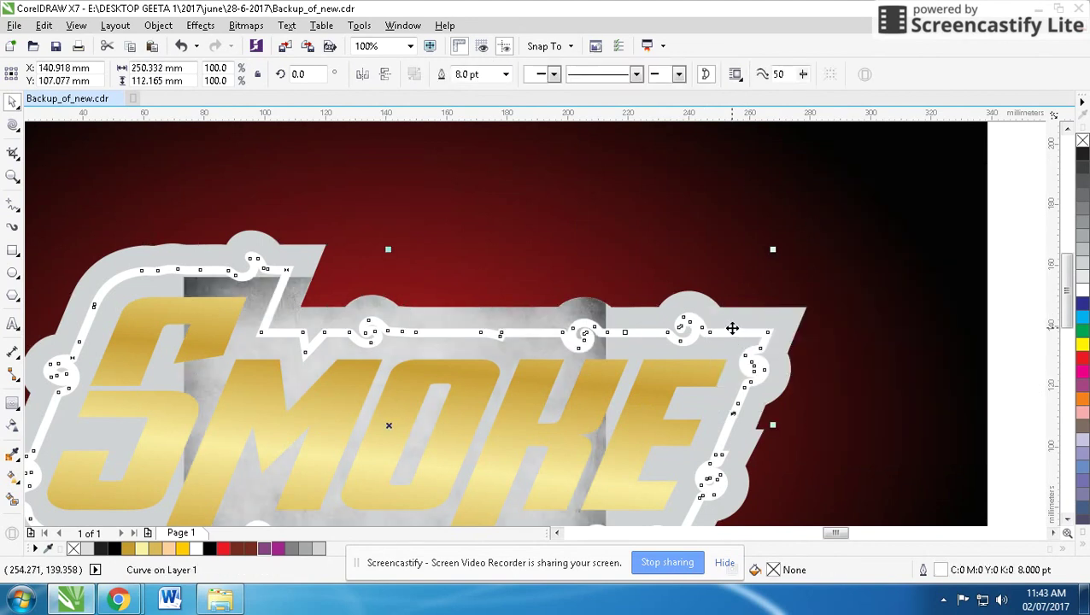
pyautogui.keyDown('ctrl'); pyautogui.click(581, 327); pyautogui.keyUp('ctrl')
pyautogui.scroll(-2, 648, 327)
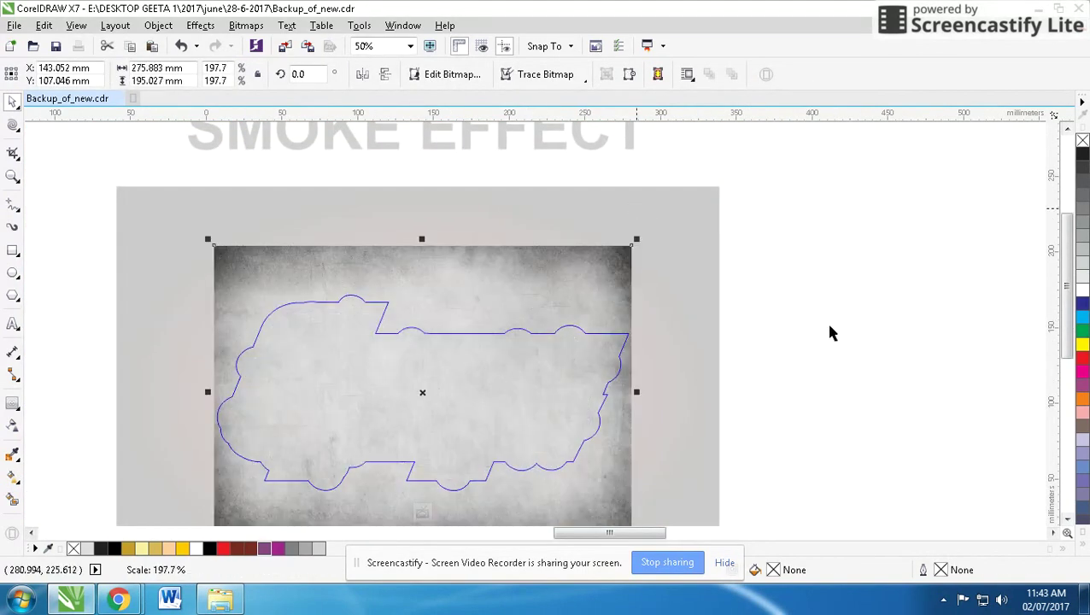
pyautogui.moveTo(422, 240); pyautogui.dragTo(422, 282)
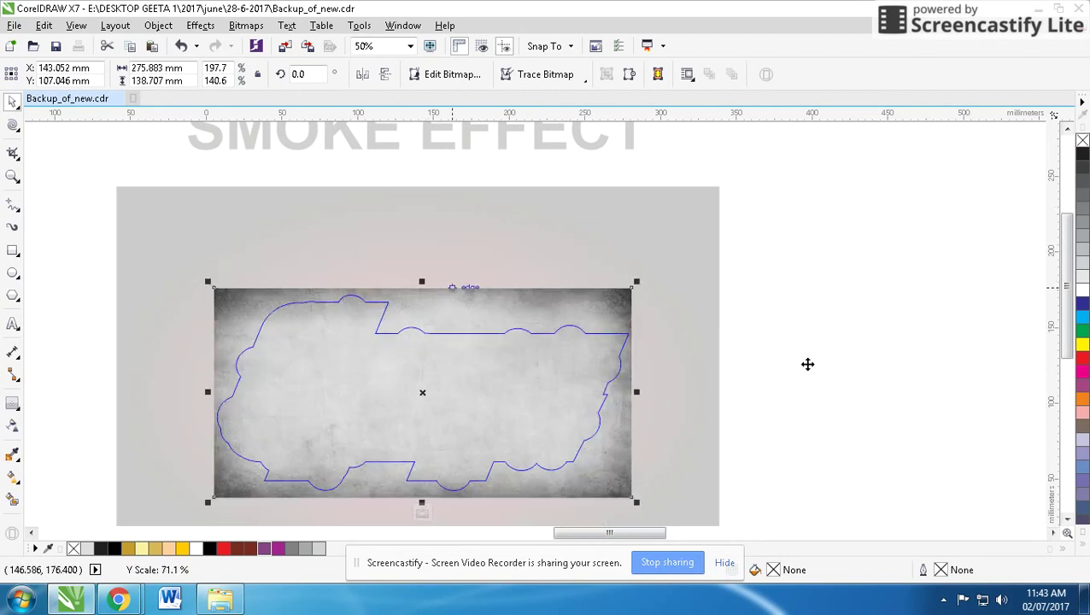
pyautogui.keyDown('ctrl'); pyautogui.click(889, 398); pyautogui.keyUp('ctrl')
pyautogui.scroll(2, 449, 374)
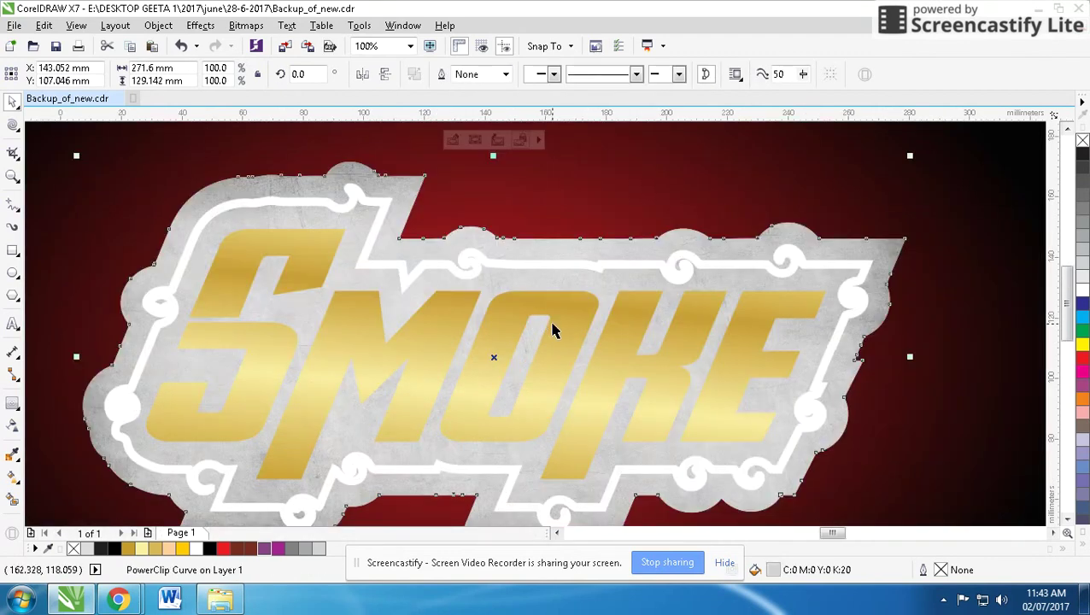
pyautogui.click(246, 25)
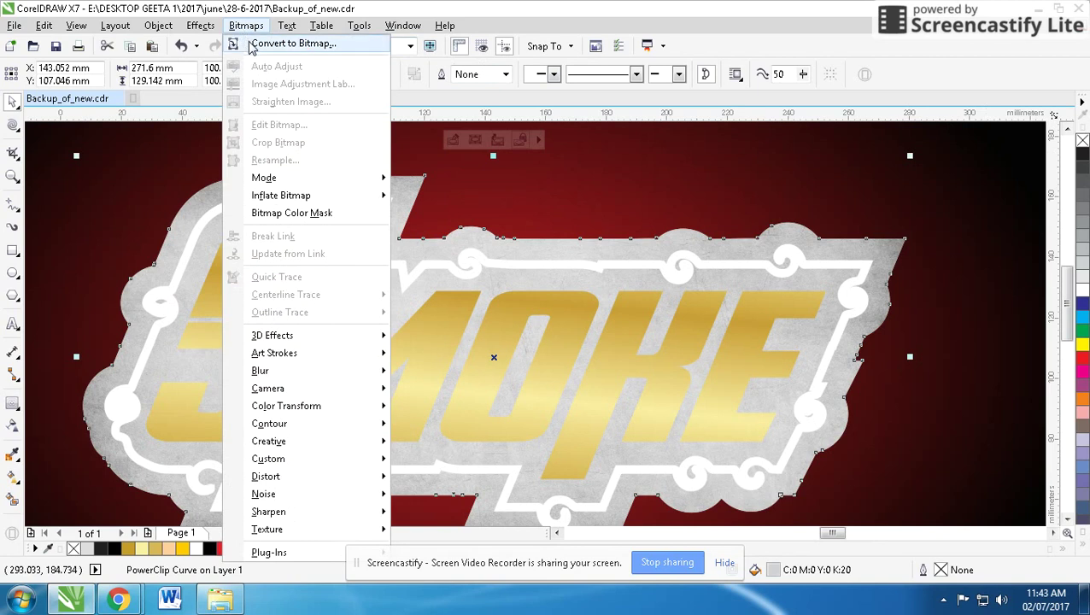
# Step: Convert the textured shape to a Grayscale (8-bit) bitmap
pyautogui.click(272, 40)
pyautogui.click(532, 254)
pyautogui.click(530, 295)
pyautogui.click(499, 383)
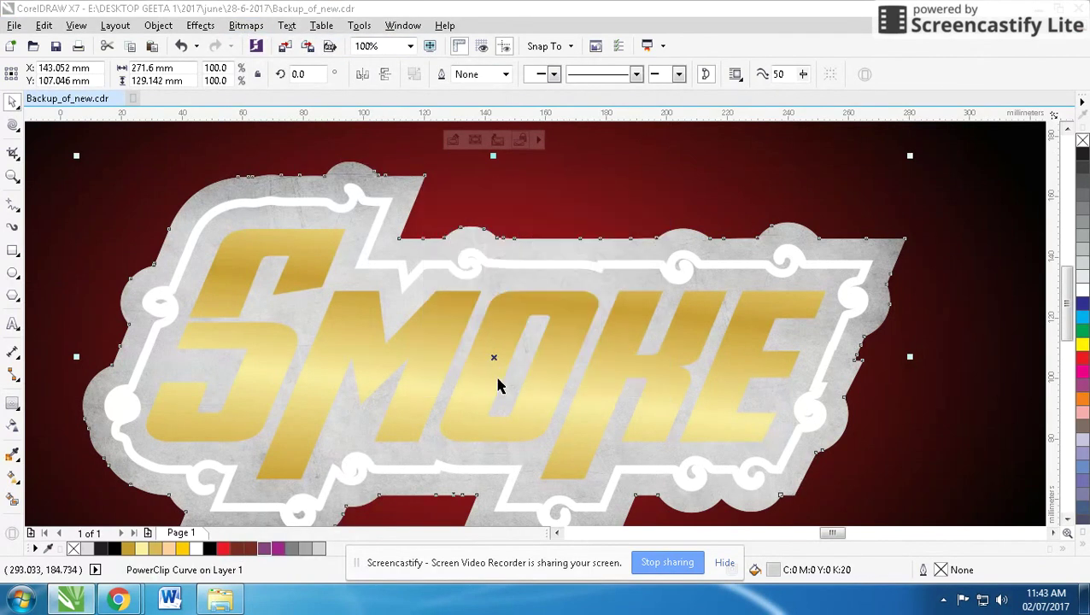
# Step: Apply a 150-pixel Gaussian Blur to the bitmap, then select the white outline
pyautogui.click(252, 28)
pyautogui.moveTo(260, 371)
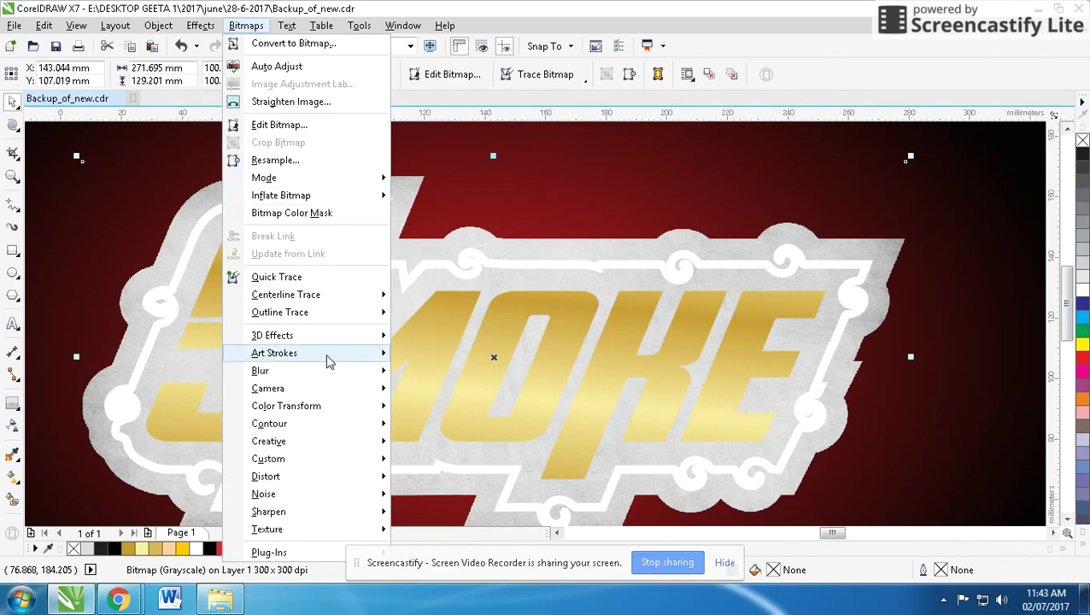
pyautogui.click(444, 390)
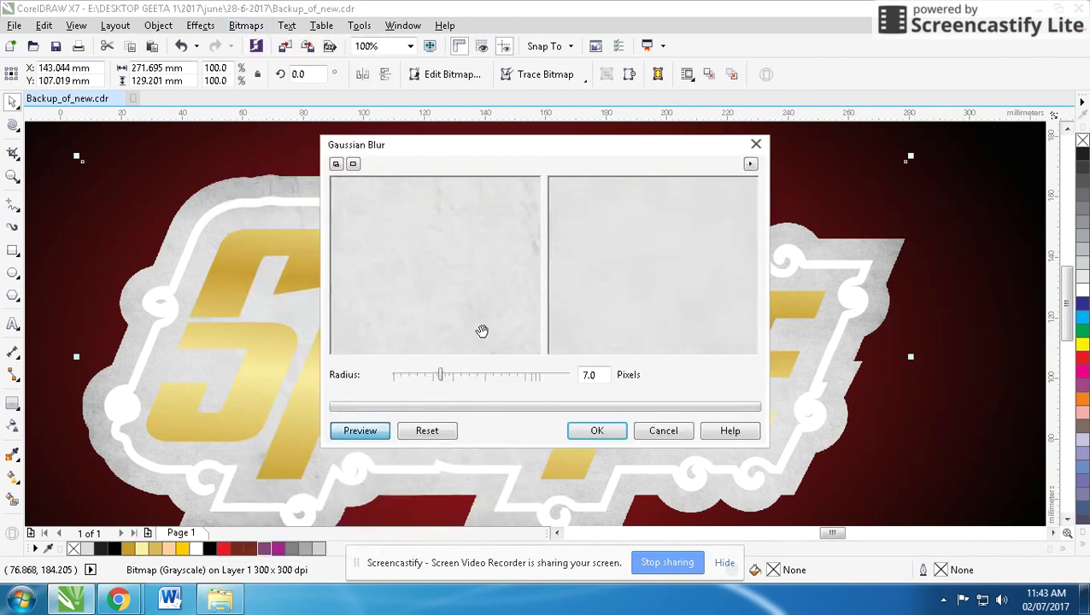
pyautogui.moveTo(483, 381); pyautogui.dragTo(534, 382)
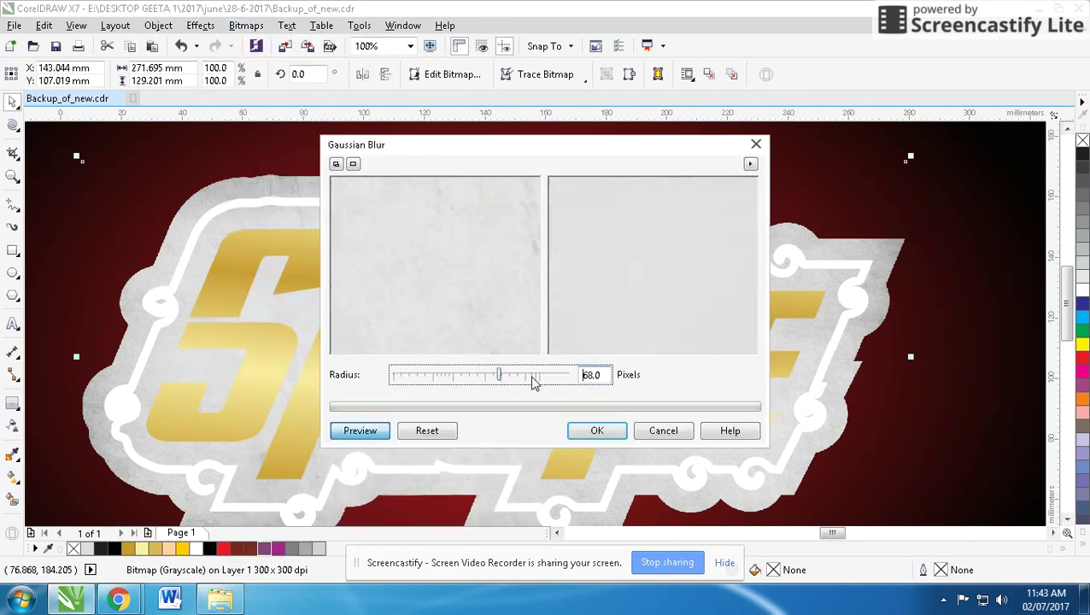
pyautogui.click(603, 431)
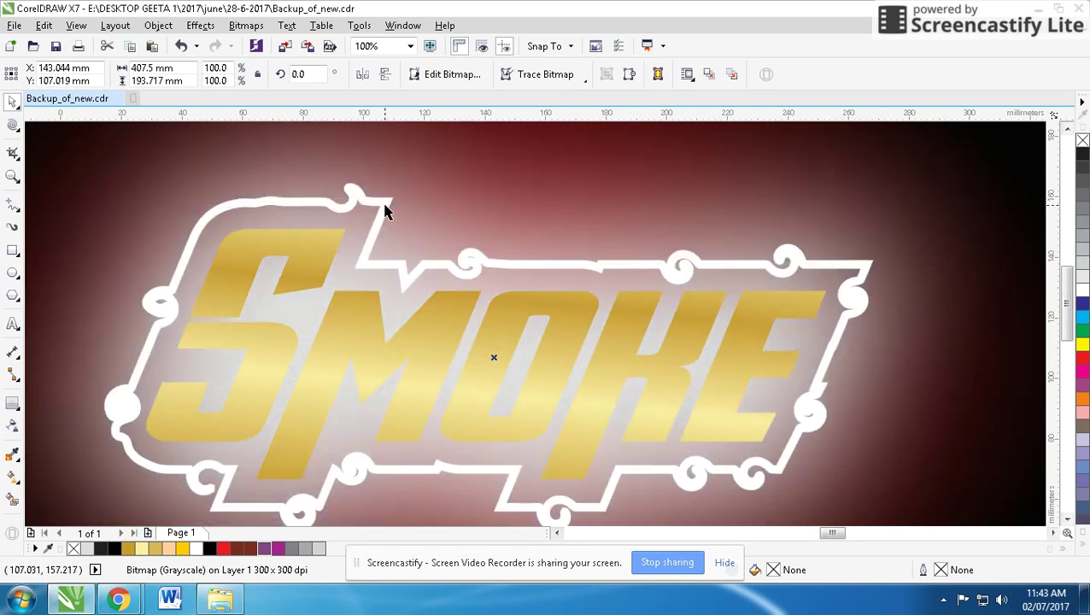
pyautogui.click(384, 210)
pyautogui.click(242, 25)
# Step: Convert the white outline to a bitmap and give it a 5.6-pixel Gaussian Blur
pyautogui.moveTo(260, 371)
pyautogui.click(246, 25)
pyautogui.press('Tab')
pyautogui.click(246, 26)
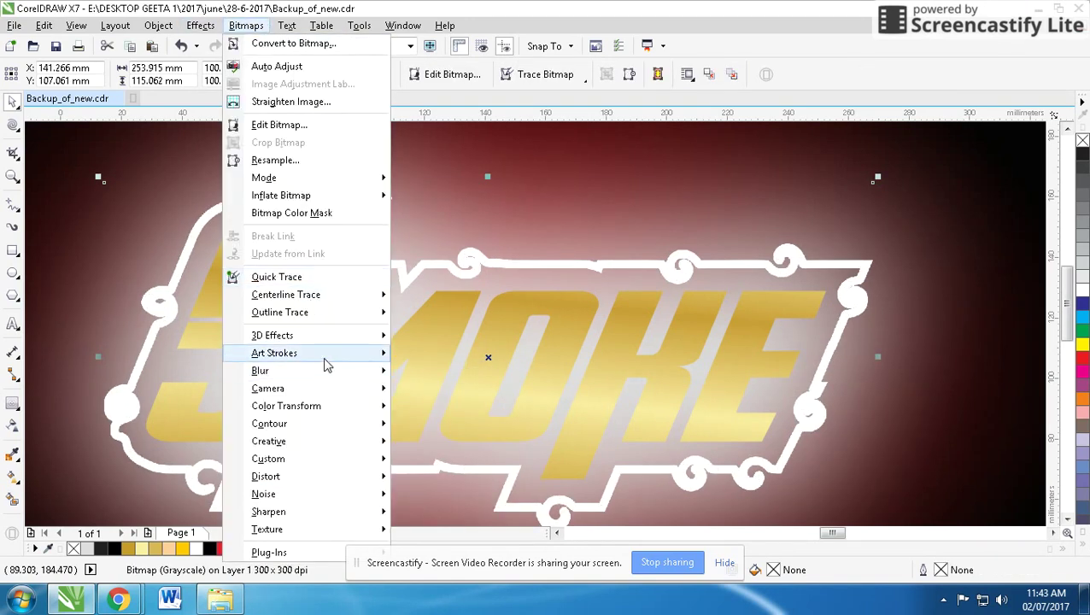
pyautogui.moveTo(260, 371)
pyautogui.click(439, 391)
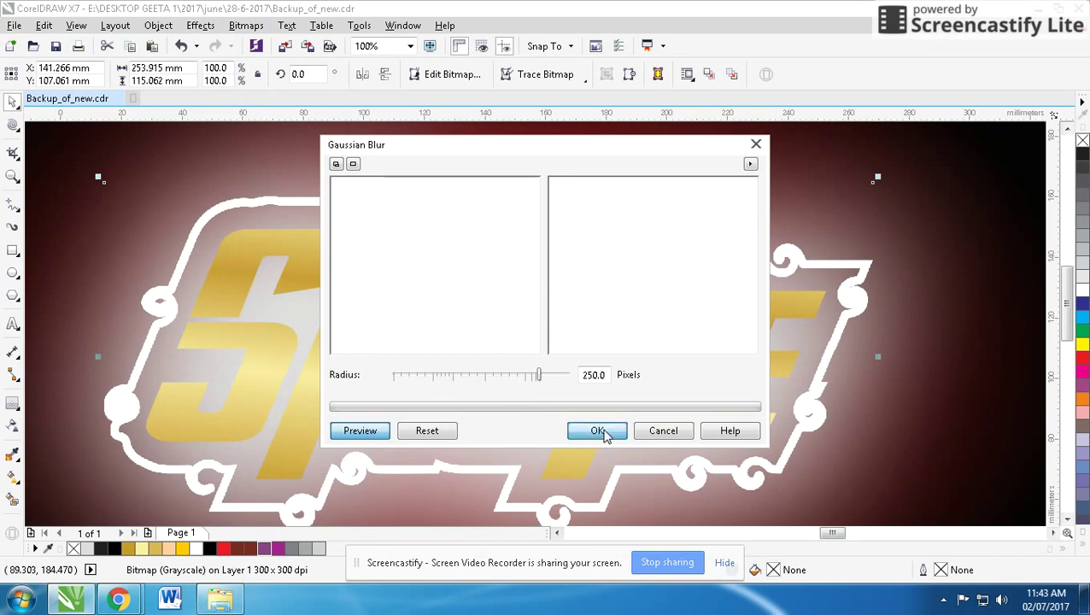
pyautogui.moveTo(538, 374); pyautogui.dragTo(434, 374)
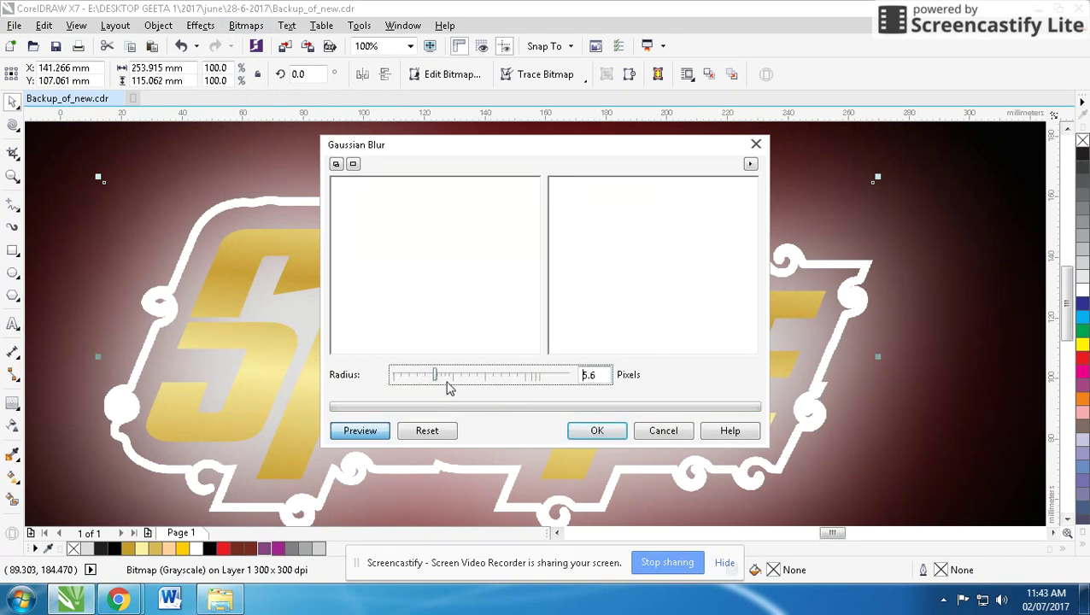
pyautogui.click(589, 431)
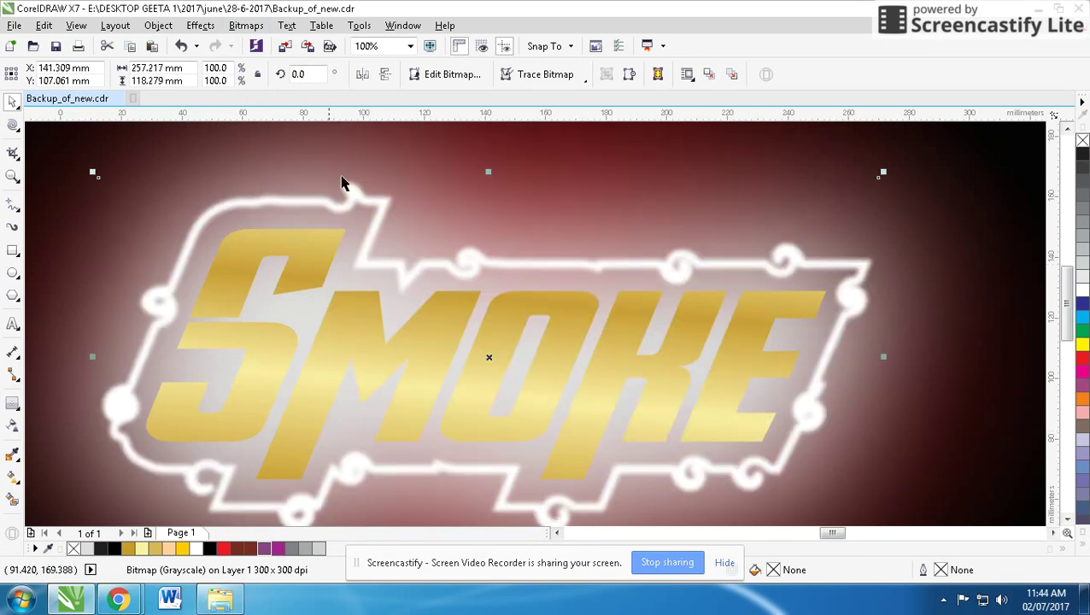
# Step: Apply a second Gaussian Blur of 32 pixels to the outline
pyautogui.click(246, 26)
pyautogui.moveTo(261, 370)
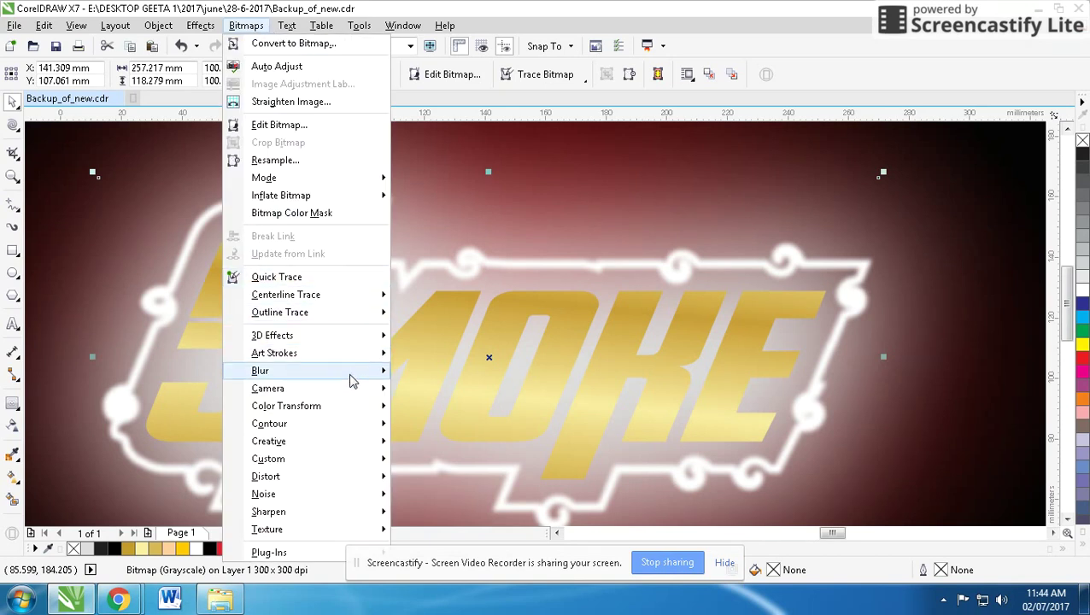
pyautogui.click(418, 390)
pyautogui.click(470, 376)
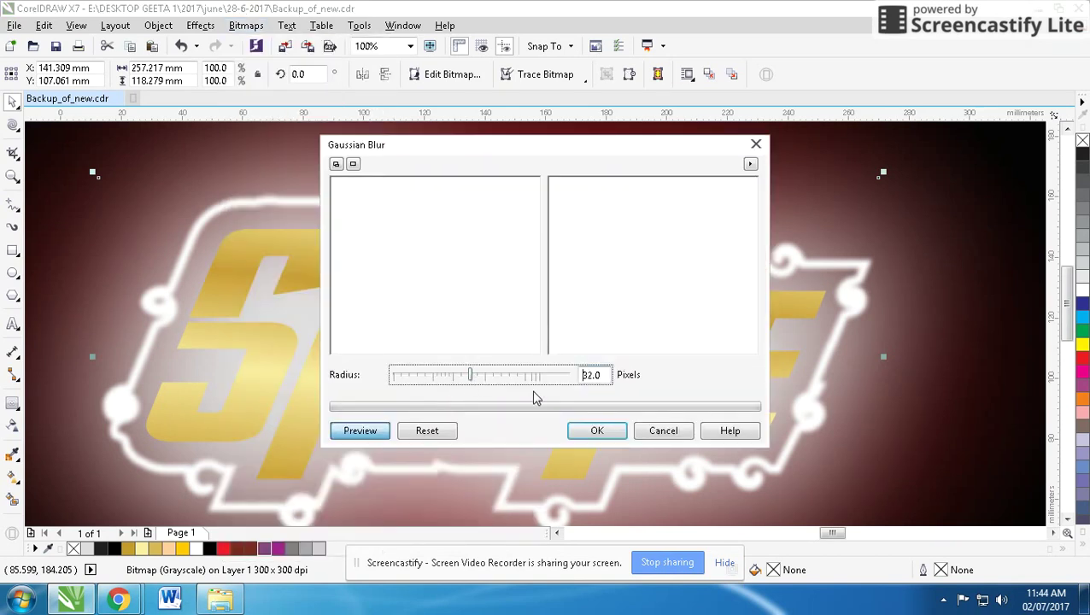
pyautogui.click(589, 430)
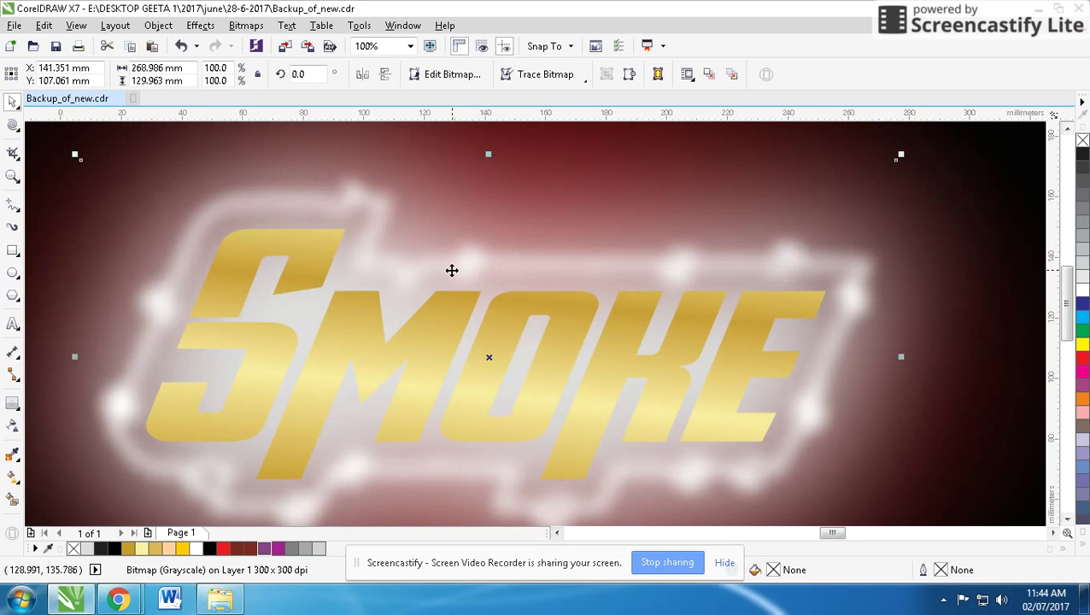
pyautogui.scroll(-1, 572, 342)
# Step: Give the SMOKE text a 4.0 pt outline placed behind the fill
pyautogui.click(573, 340)
pyautogui.scroll(1, 544, 324)
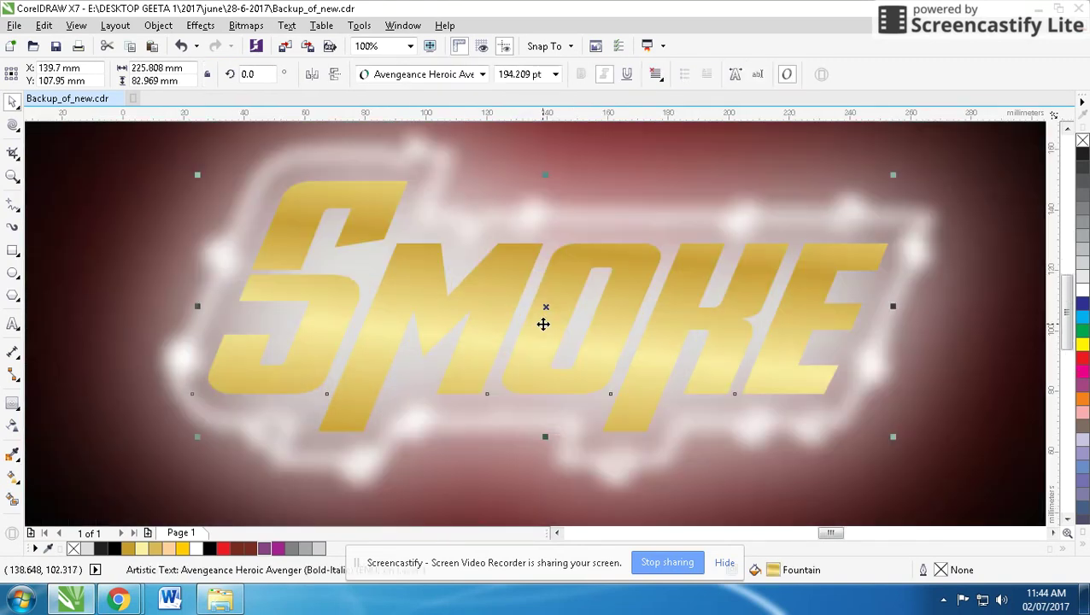
pyautogui.press('F12')
pyautogui.click(441, 194)
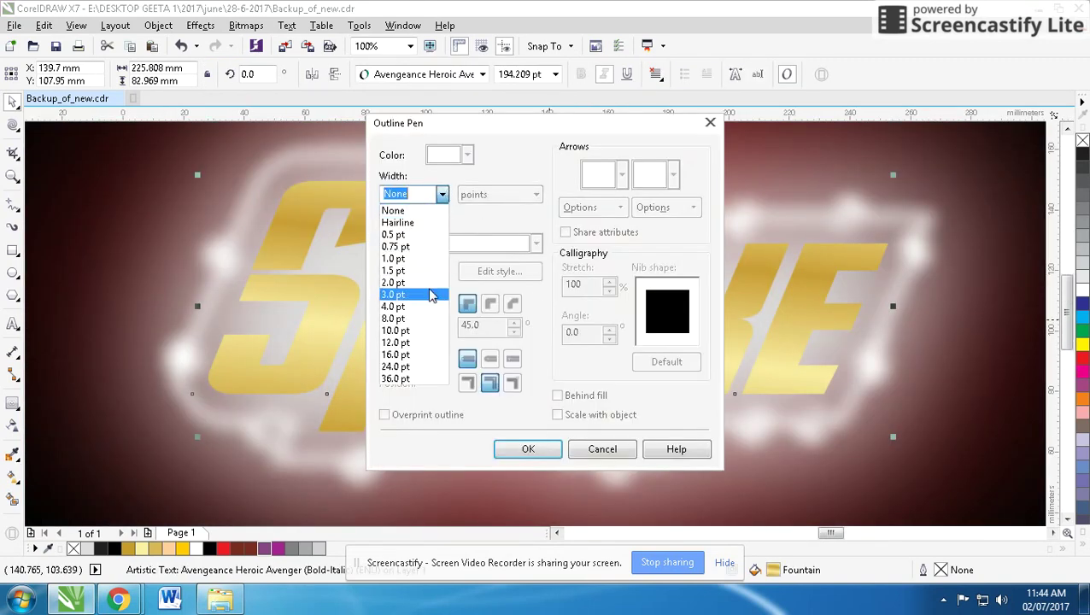
pyautogui.click(418, 307)
pyautogui.click(603, 395)
pyautogui.press('Return')
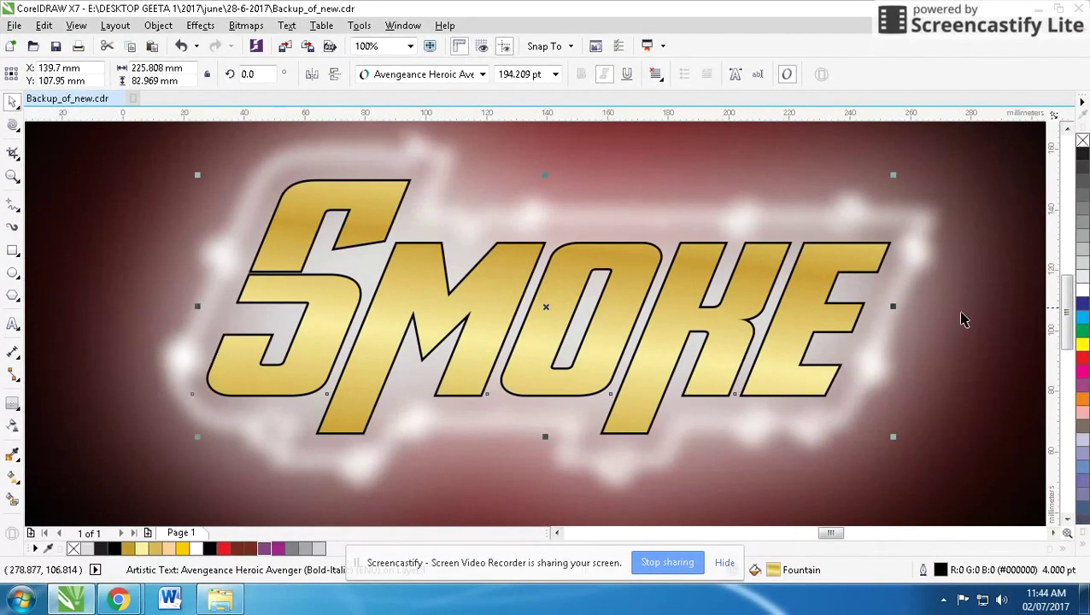
# Step: Try a thicker outline on SMOKE, then set it to 12.0 pt
pyautogui.press('F12')
pyautogui.click(442, 194)
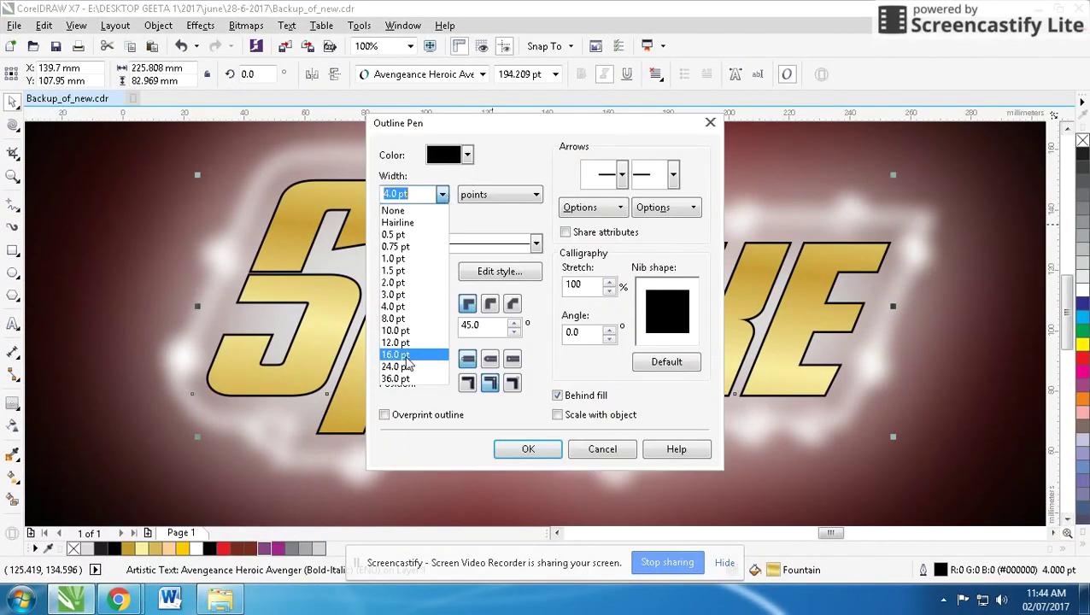
pyautogui.click(405, 366)
pyautogui.press('Return')
pyautogui.press('F12')
pyautogui.click(442, 194)
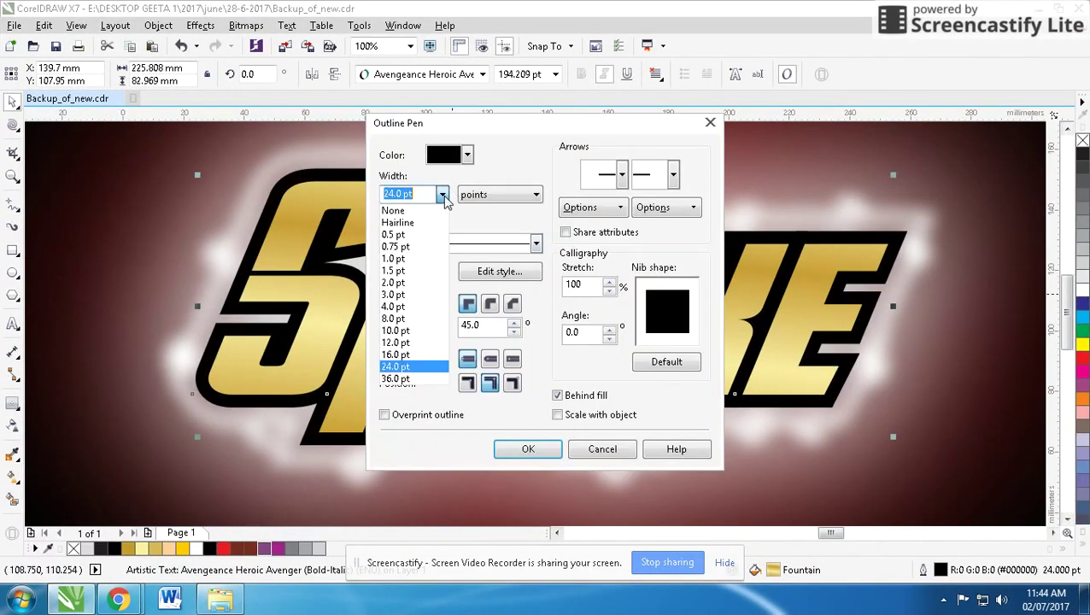
pyautogui.click(401, 342)
pyautogui.press('Return')
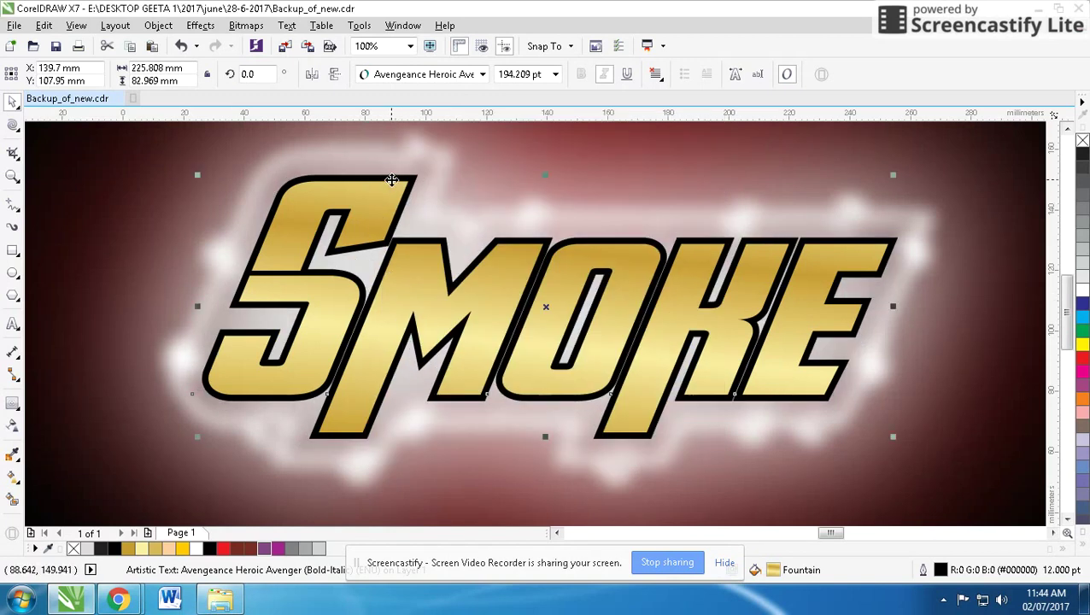
# Step: Set the SMOKE outline to 16 pt and convert the text to curves
pyautogui.press('F12')
pyautogui.click(442, 194)
pyautogui.click(410, 350)
pyautogui.press('Return')
pyautogui.click(200, 25)
pyautogui.moveTo(158, 25)
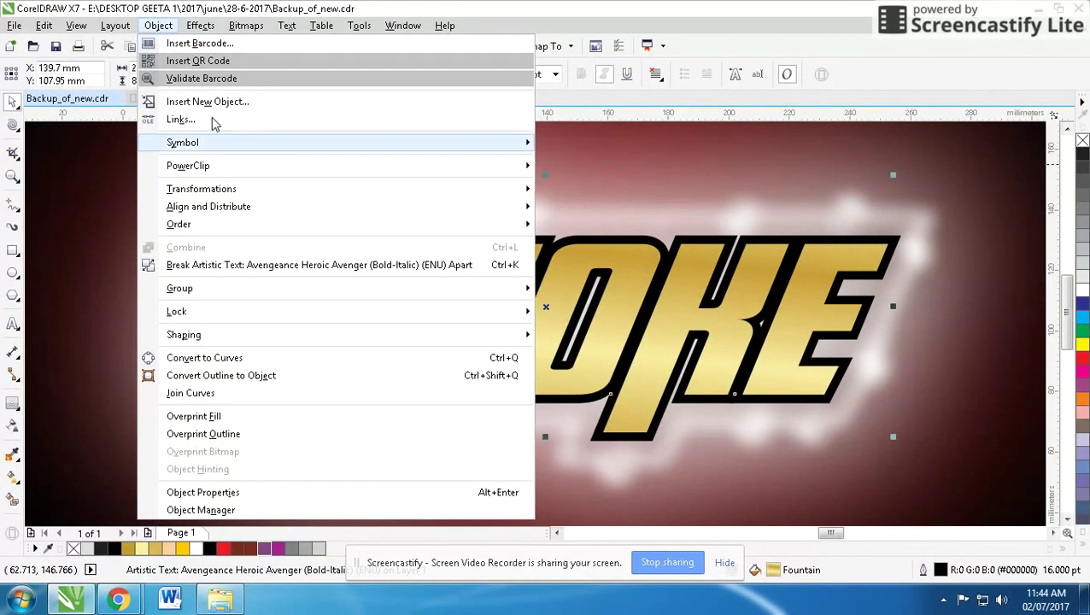
pyautogui.click(205, 359)
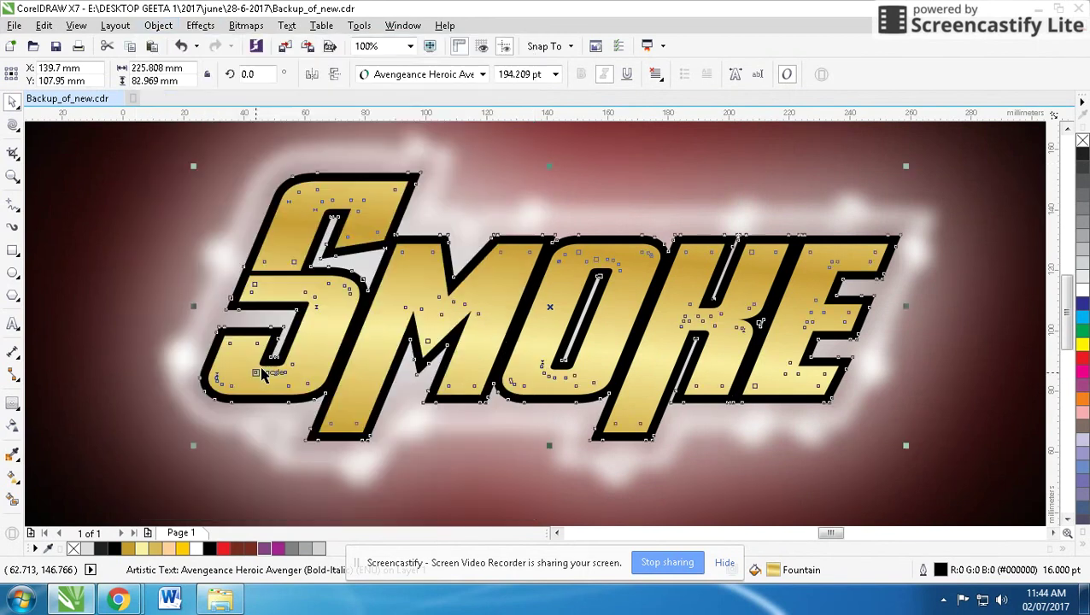
# Step: Apply a fountain fill to the SMOKE border curve and add a dark grey colour stop
pyautogui.click(13, 479)
pyautogui.click(469, 447)
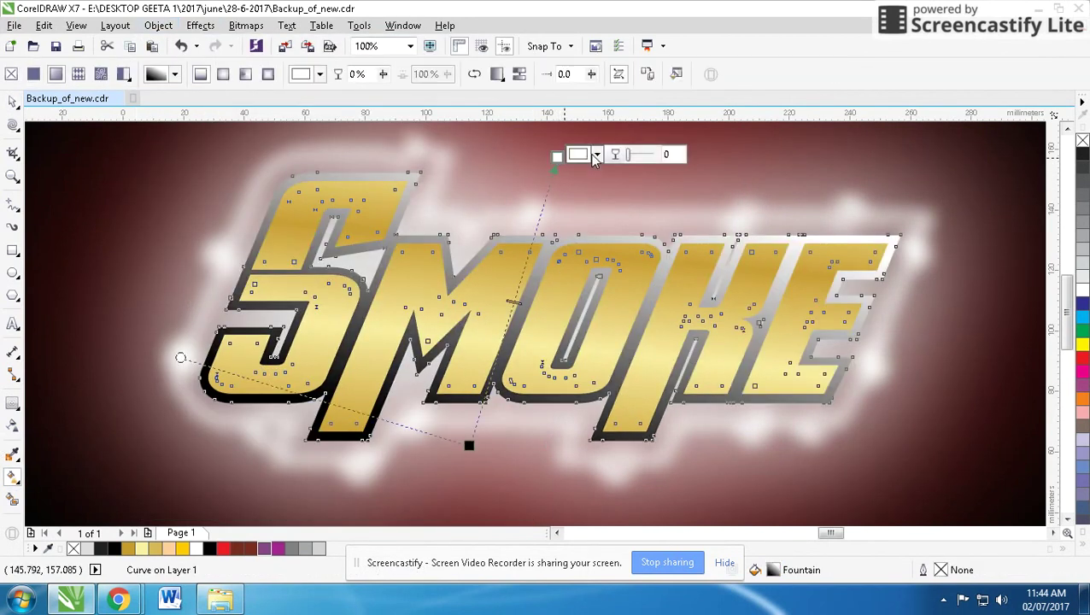
pyautogui.doubleClick(529, 246)
pyautogui.click(566, 247)
pyautogui.click(562, 379)
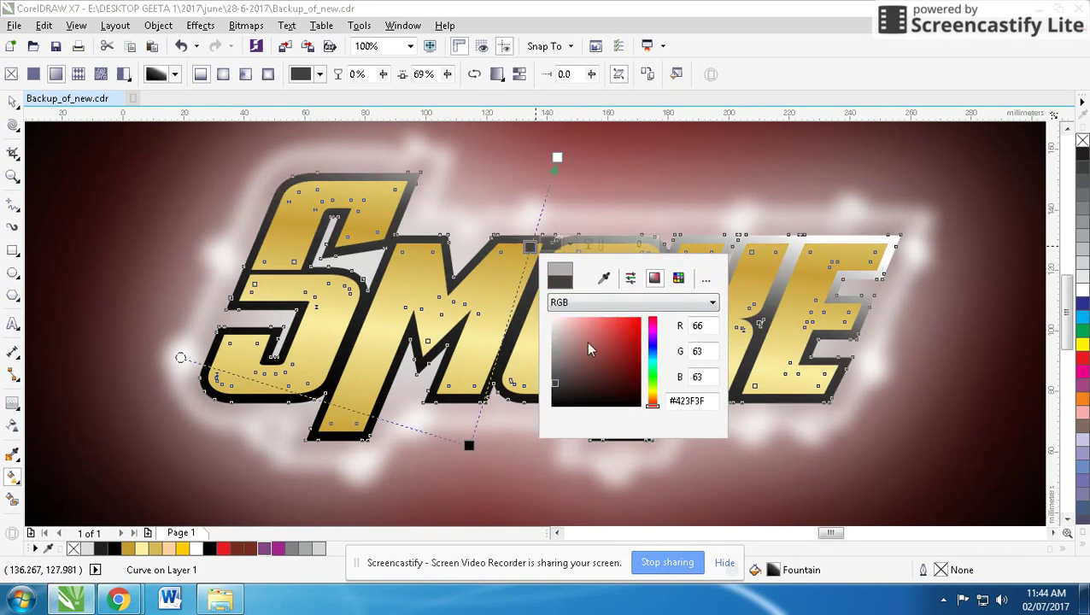
pyautogui.click(518, 333)
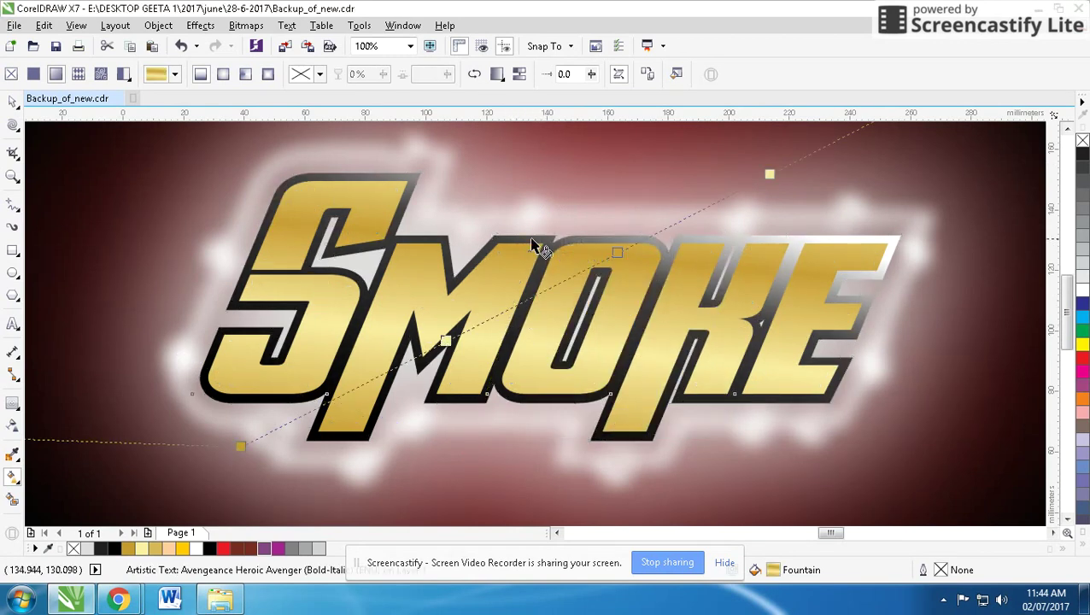
pyautogui.click(531, 245)
# Step: Add a medium grey stop at 41% and a light warm grey stop near the gradient start
pyautogui.doubleClick(507, 330)
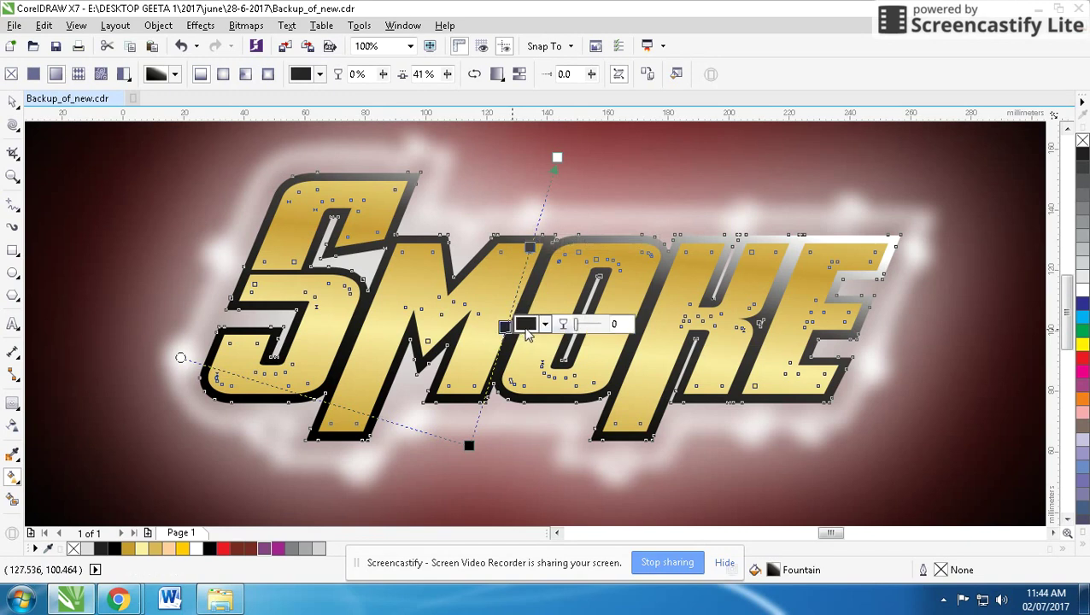
pyautogui.click(539, 323)
pyautogui.click(530, 435)
pyautogui.moveTo(530, 435); pyautogui.dragTo(527, 437)
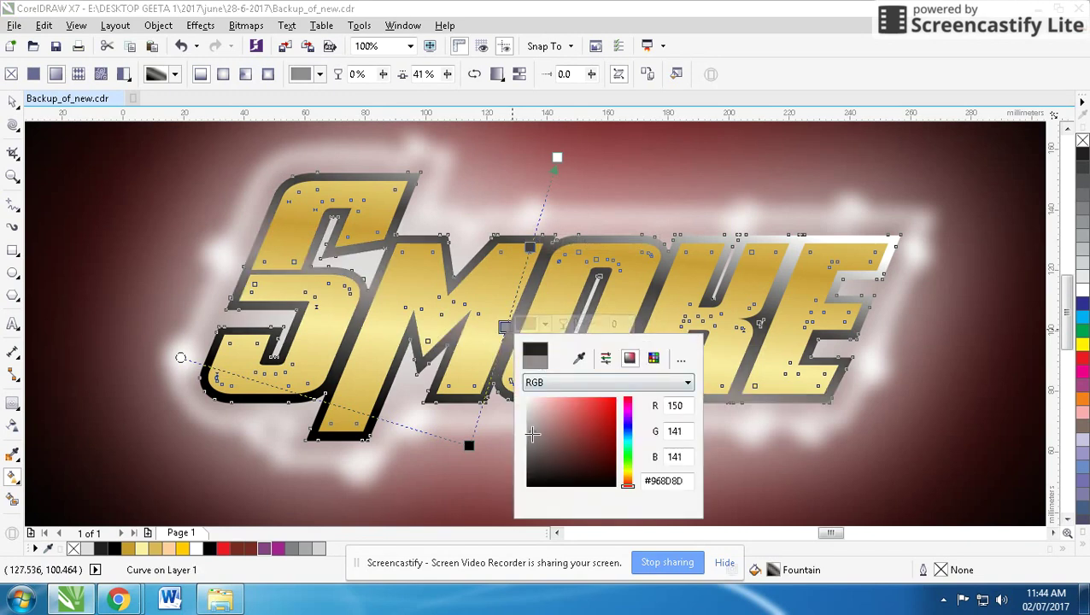
pyautogui.doubleClick(475, 431)
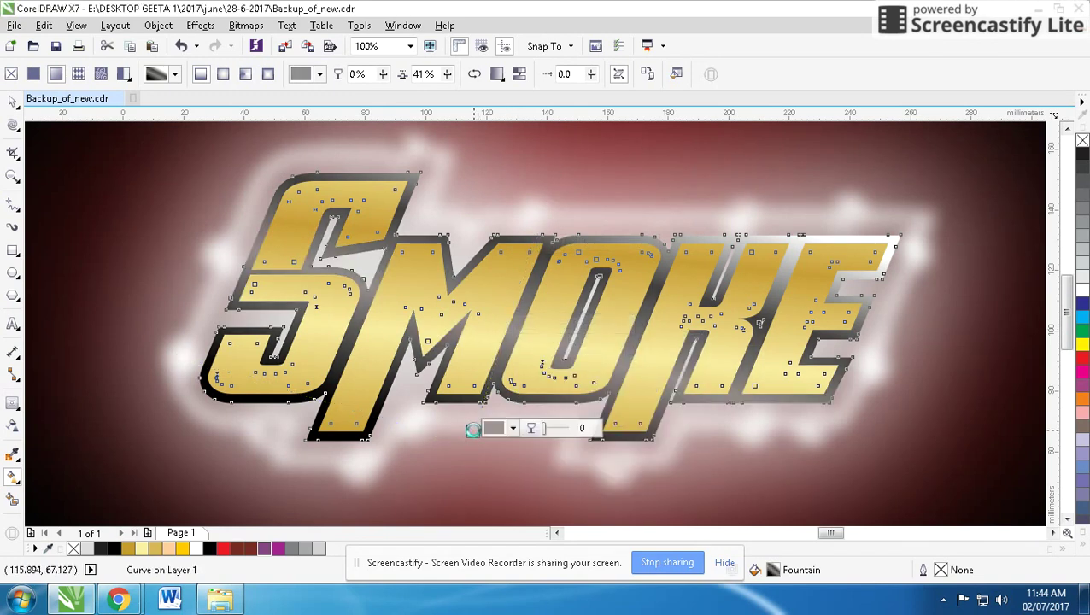
pyautogui.click(500, 429)
pyautogui.moveTo(508, 346); pyautogui.dragTo(503, 350)
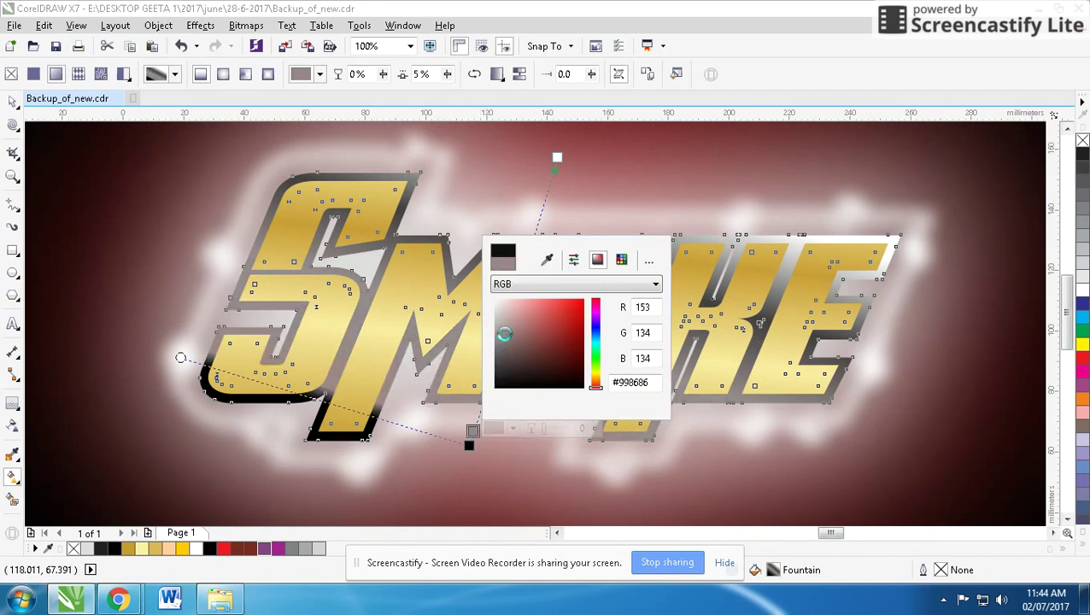
pyautogui.click(12, 102)
pyautogui.click(228, 241)
# Step: Enlarge the dark gradient background rectangle toward the top right
pyautogui.scroll(-2, 571, 327)
pyautogui.scroll(-2, 571, 328)
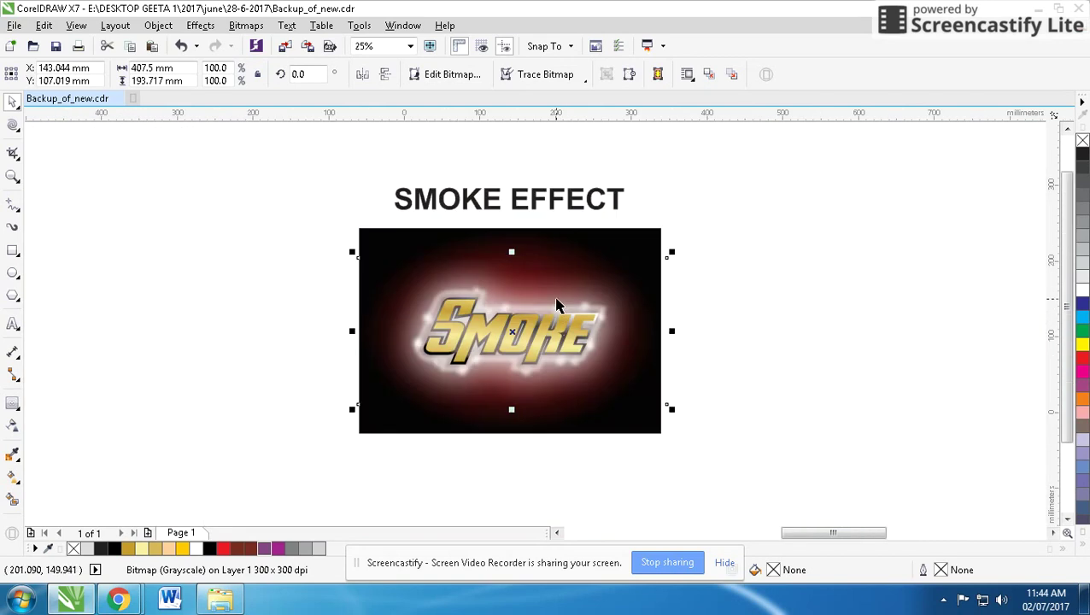
pyautogui.scroll(2, 553, 316)
pyautogui.click(718, 219)
pyautogui.moveTo(755, 177); pyautogui.dragTo(778, 158)
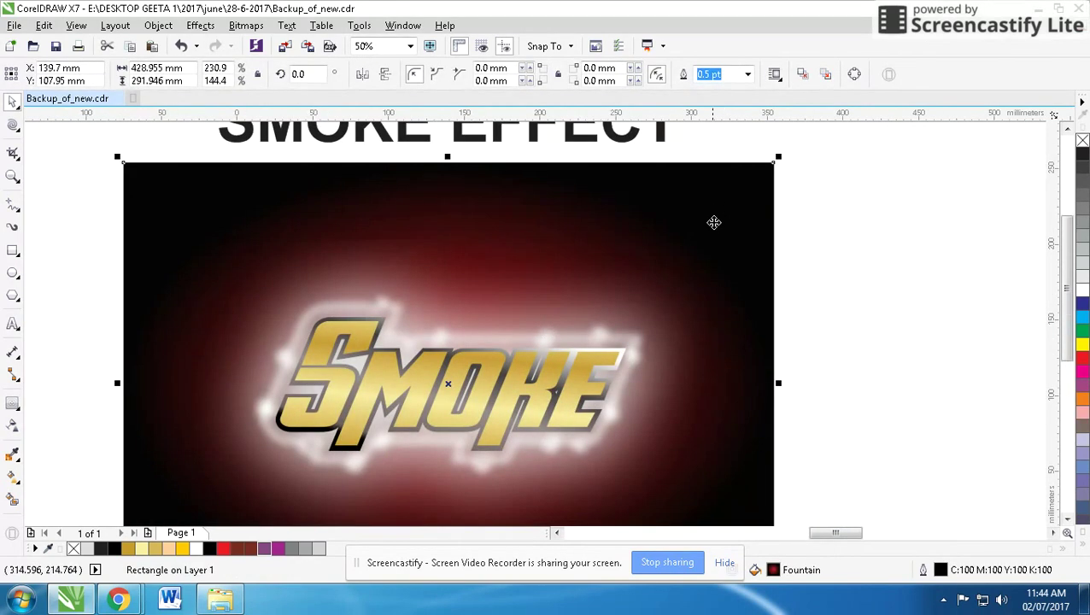
# Step: Change the background's red radial fill stop to grey with black level 50
pyautogui.doubleClick(802, 573)
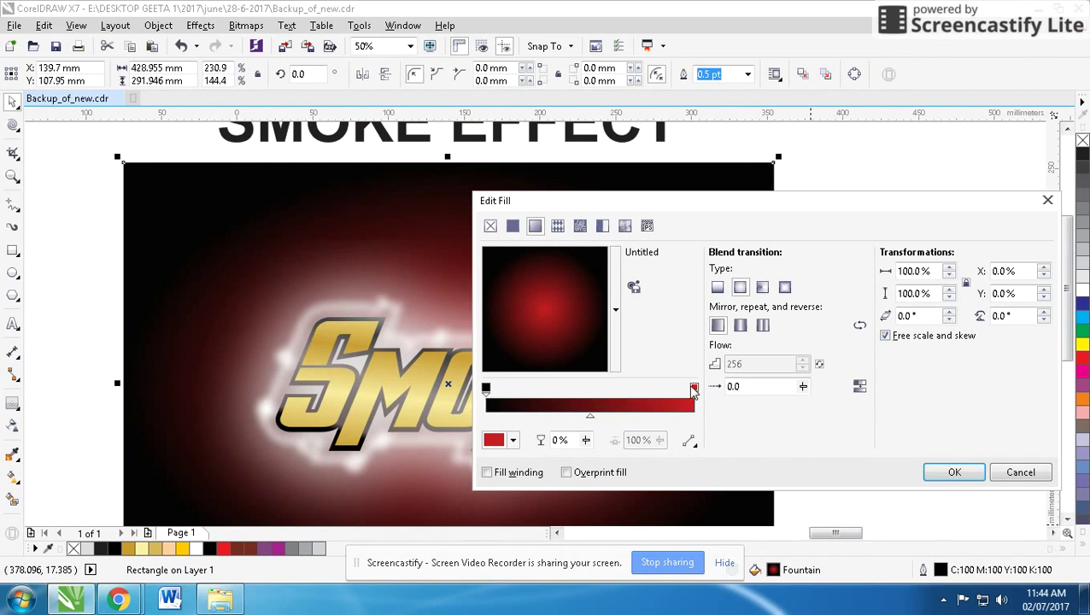
pyautogui.click(514, 439)
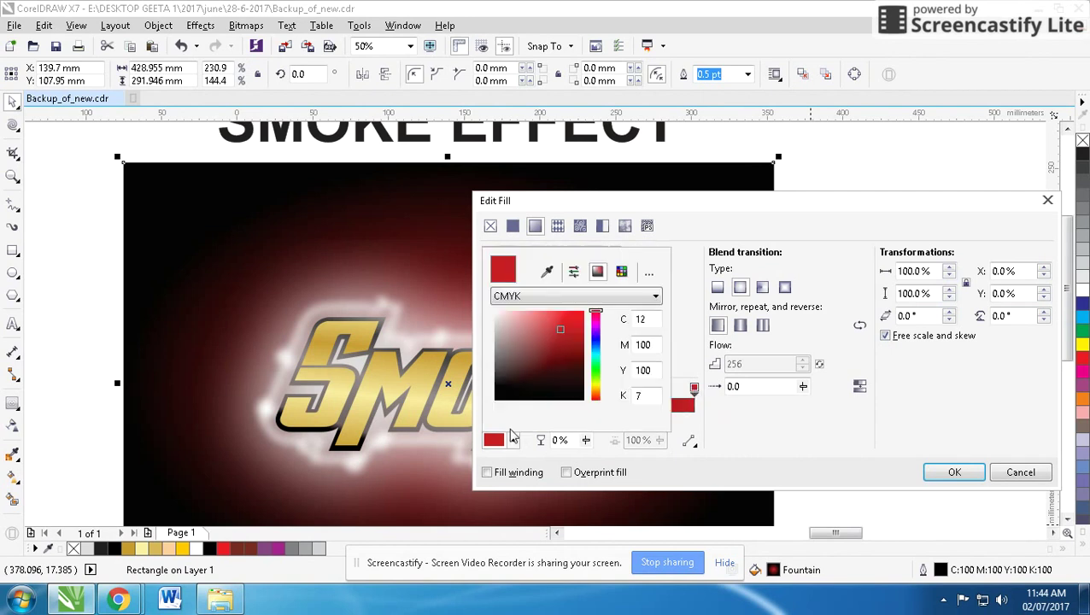
pyautogui.click(498, 348)
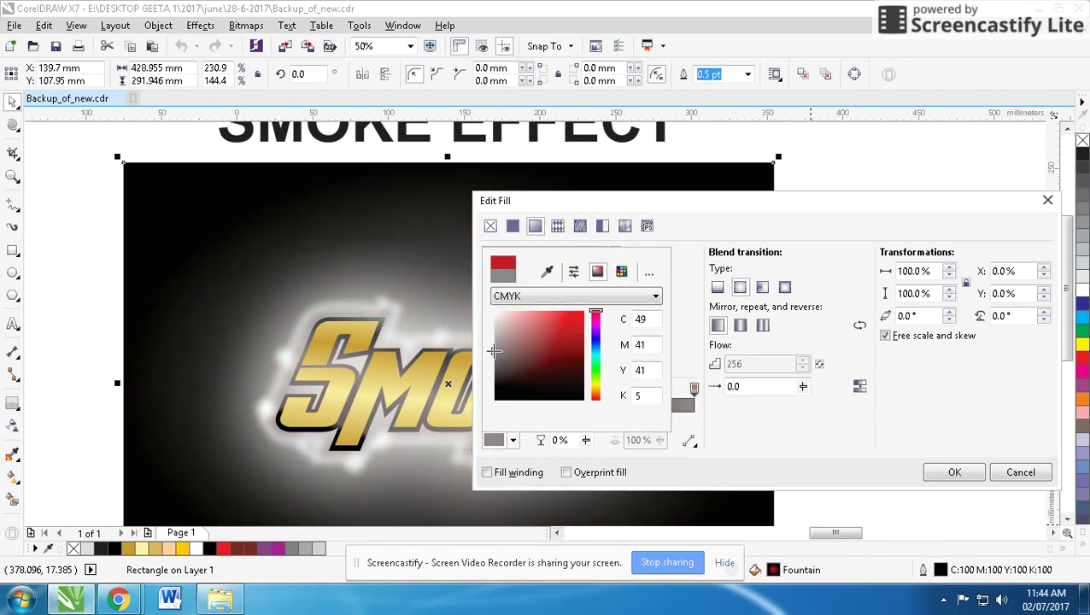
pyautogui.write('0')
pyautogui.press('Tab')
pyautogui.click(647, 369)
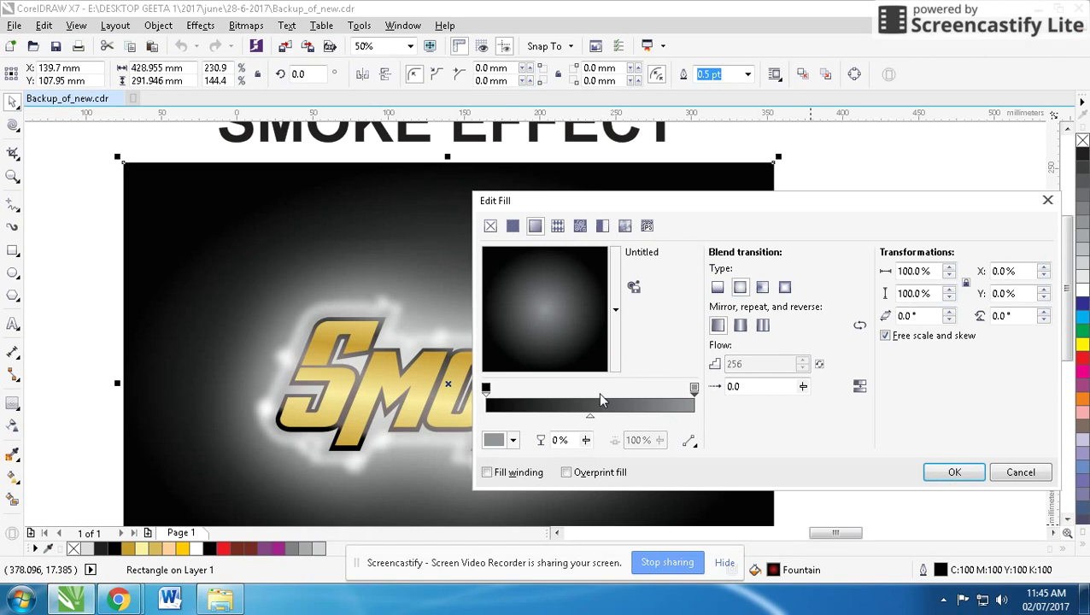
pyautogui.click(939, 480)
pyautogui.click(934, 468)
pyautogui.scroll(-1, 598, 341)
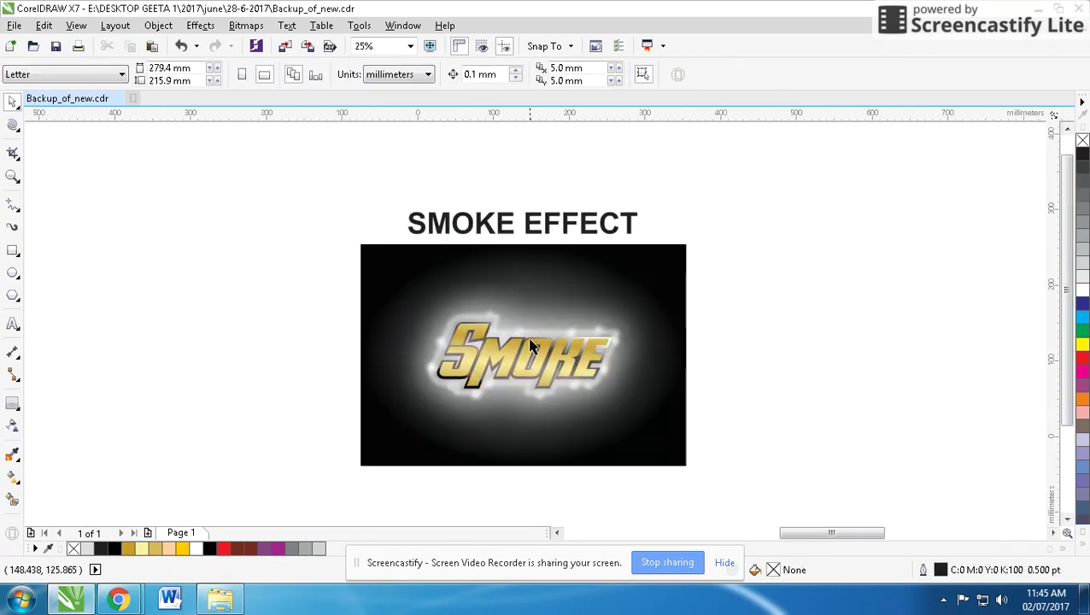
# Step: Import the portrait photo onto the canvas and move it left of the artwork
pyautogui.scroll(1, 553, 345)
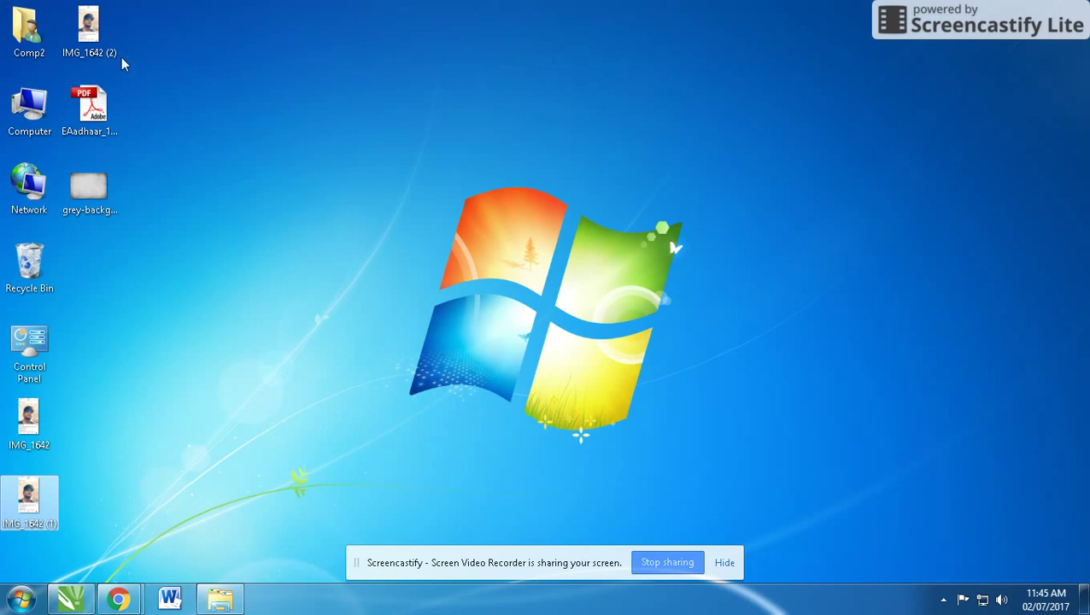
pyautogui.moveTo(89, 30); pyautogui.dragTo(740, 496)
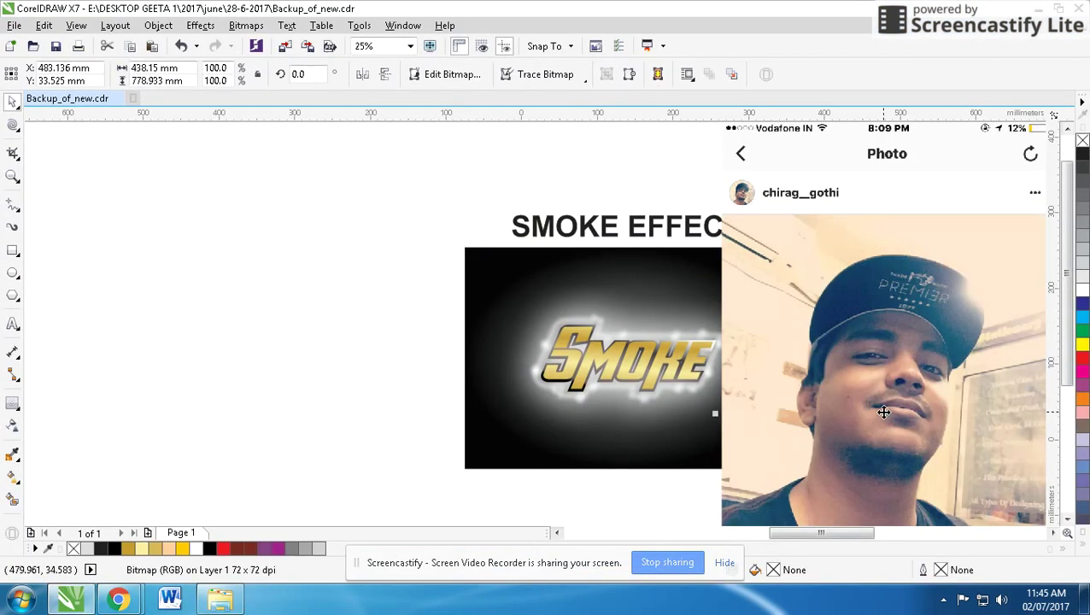
pyautogui.scroll(-1, 205, 188)
pyautogui.moveTo(547, 291); pyautogui.dragTo(218, 290)
# Step: Duplicate the SMOKE glow background to the right and place the photo beside the copy
pyautogui.click(409, 258)
pyautogui.moveTo(467, 259); pyautogui.dragTo(756, 259)
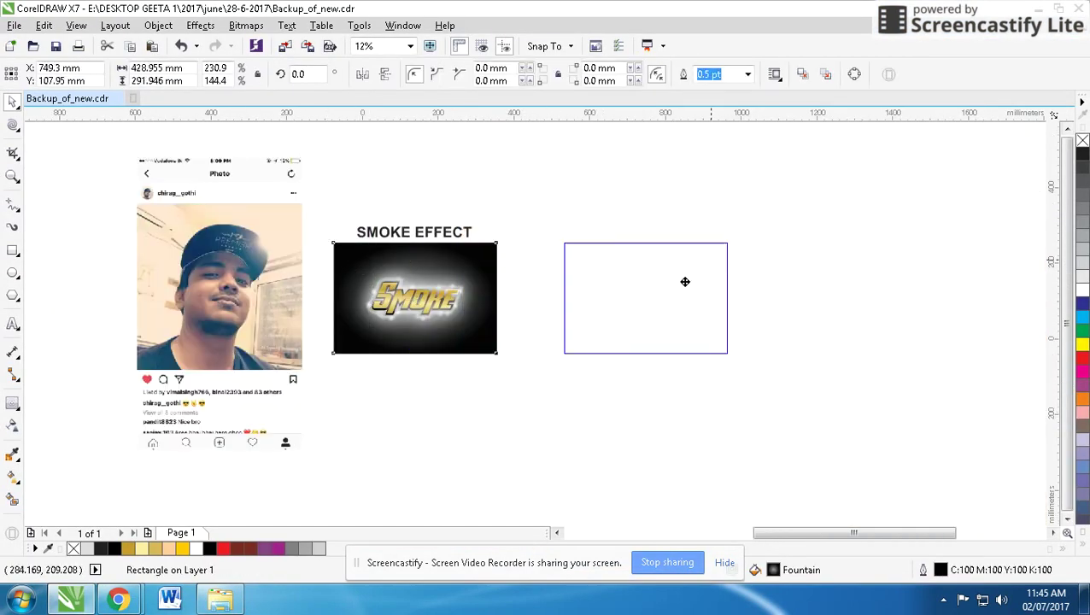
pyautogui.rightClick(756, 259)
pyautogui.press('Escape')
pyautogui.moveTo(207, 291); pyautogui.dragTo(916, 319)
pyautogui.scroll(1, 916, 319)
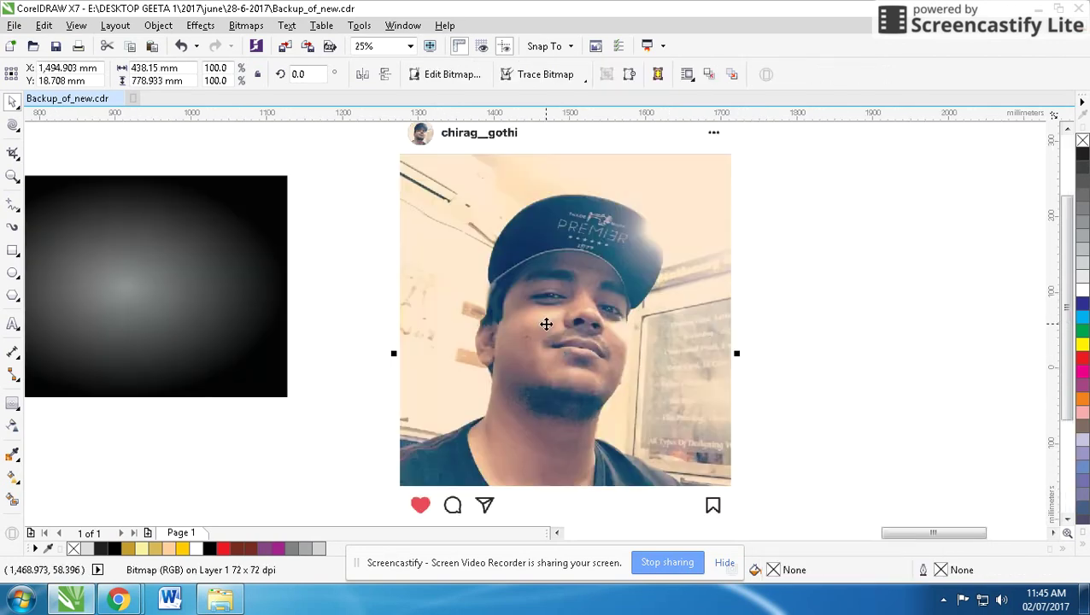
# Step: Start tracing the portrait with the Pen tool at the shoulder
pyautogui.click(19, 214)
pyautogui.click(54, 255)
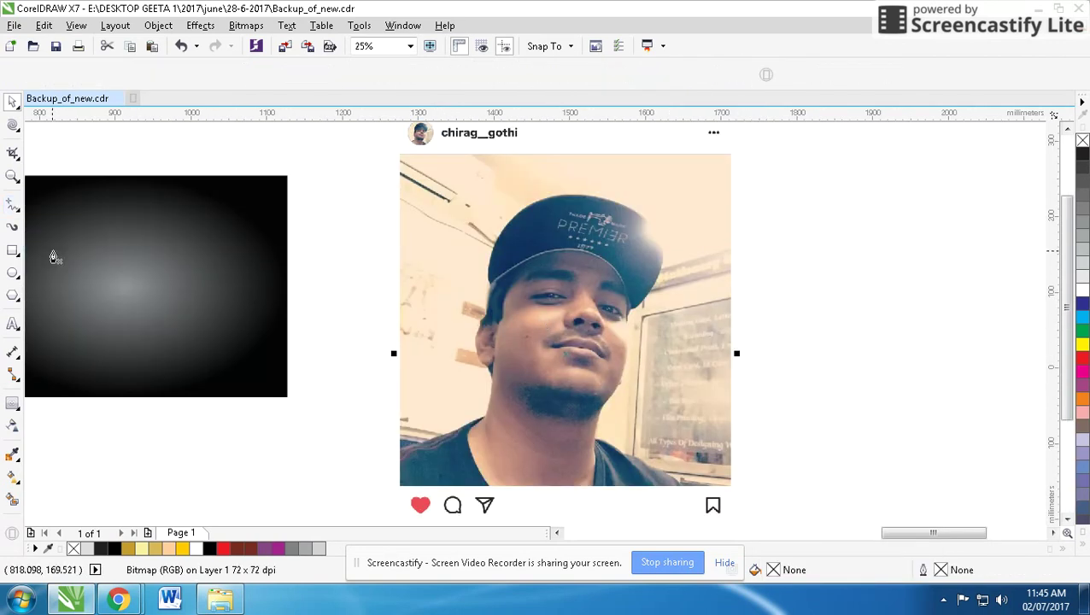
pyautogui.scroll(1, 542, 349)
pyautogui.click(389, 441)
# Step: Trace pen points from the shoulder up the neck, jaw and ear, then over the cap
pyautogui.click(553, 369)
pyautogui.scroll(1, 542, 330)
pyautogui.click(554, 321)
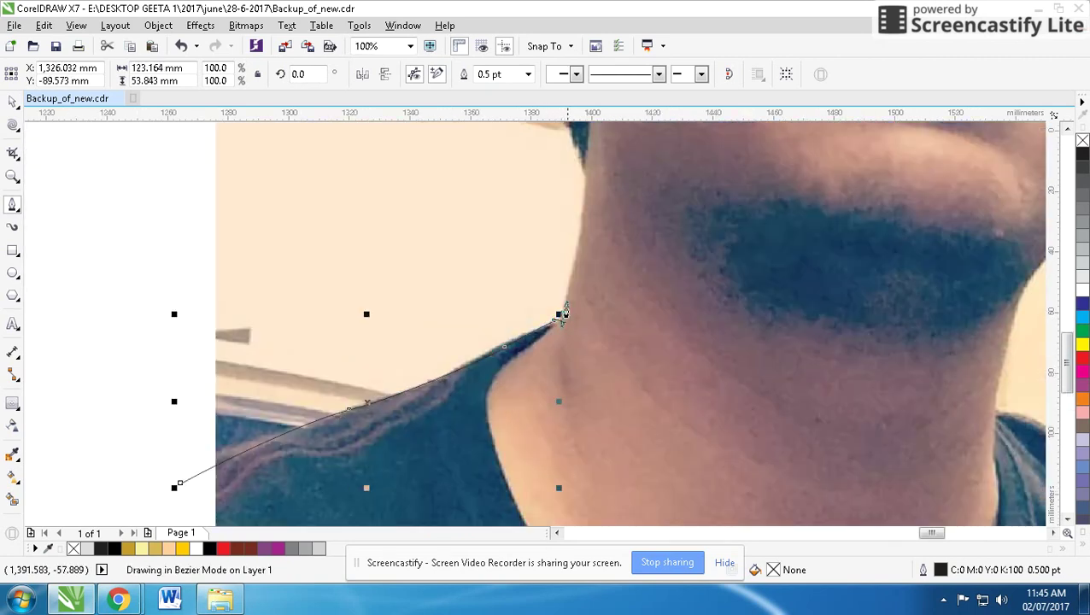
pyautogui.click(585, 164)
pyautogui.scroll(-1, 585, 164)
pyautogui.scroll(1, 530, 325)
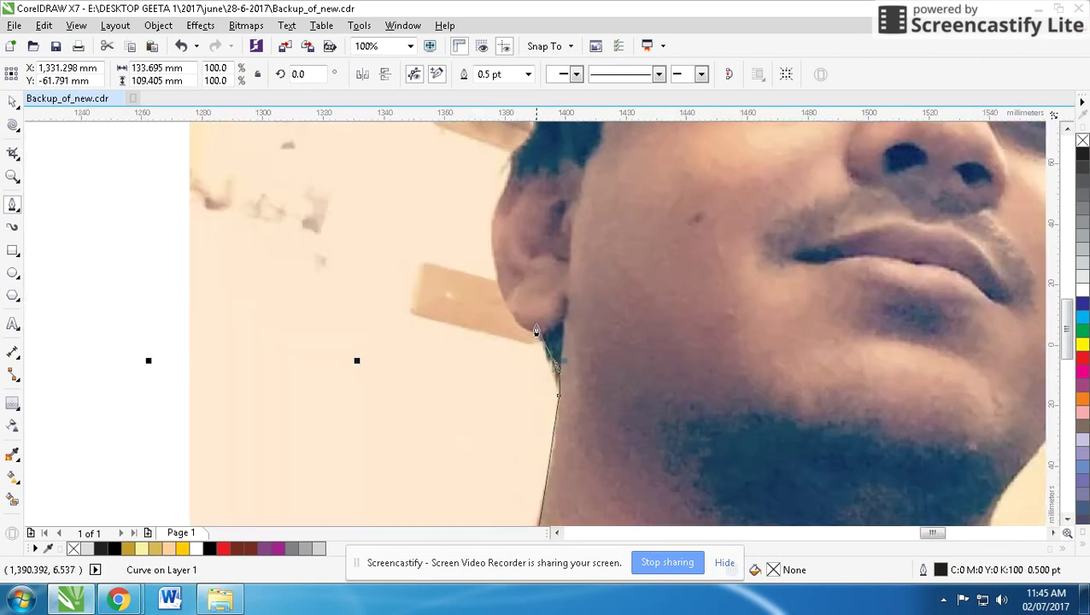
pyautogui.click(509, 308)
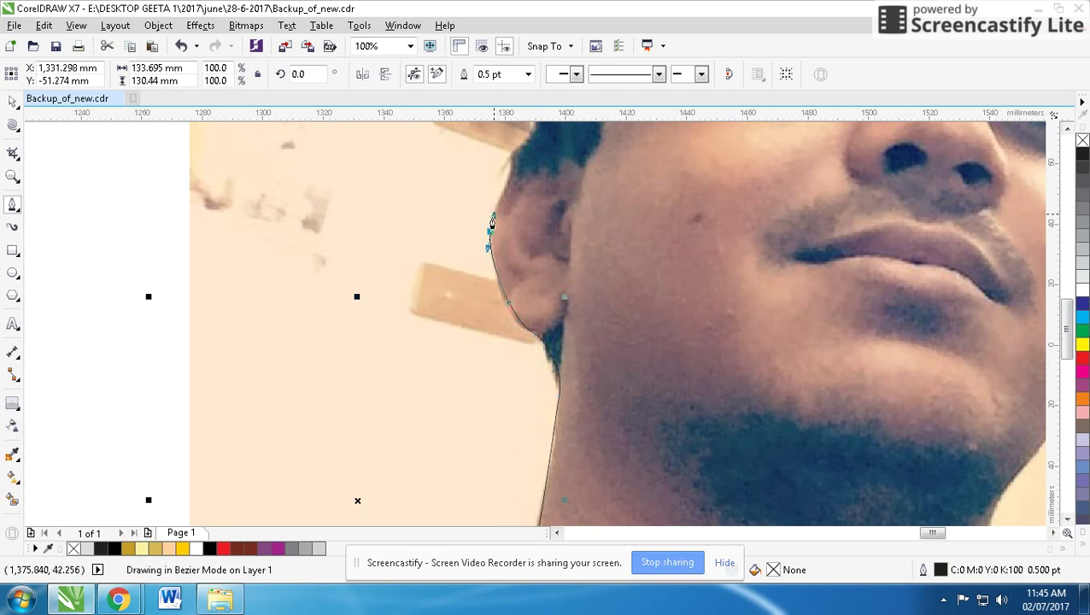
pyautogui.scroll(-1, 513, 171)
pyautogui.scroll(1, 542, 325)
pyautogui.click(540, 342)
pyautogui.click(548, 256)
pyautogui.click(557, 197)
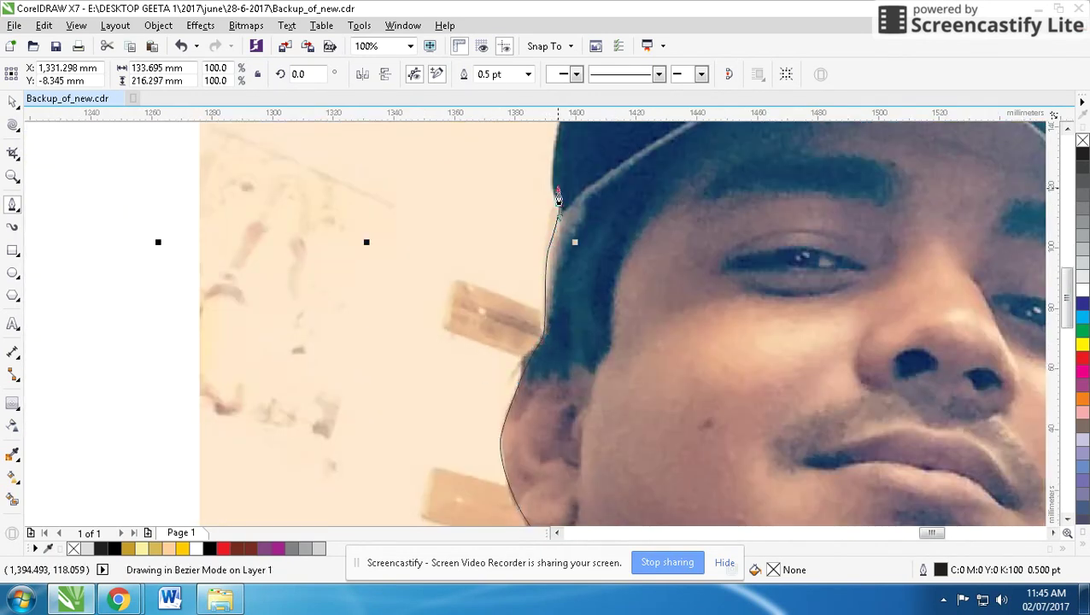
pyautogui.scroll(-1, 543, 323)
pyautogui.moveTo(569, 274)
pyautogui.mouseDown()
pyautogui.moveTo(610, 244)
pyautogui.moveTo(604, 224)
pyautogui.mouseUp()
pyautogui.moveTo(788, 232); pyautogui.dragTo(887, 282)
pyautogui.moveTo(874, 359)
pyautogui.mouseDown()
pyautogui.moveTo(826, 440)
pyautogui.moveTo(780, 469)
pyautogui.moveTo(778, 454)
pyautogui.mouseUp()
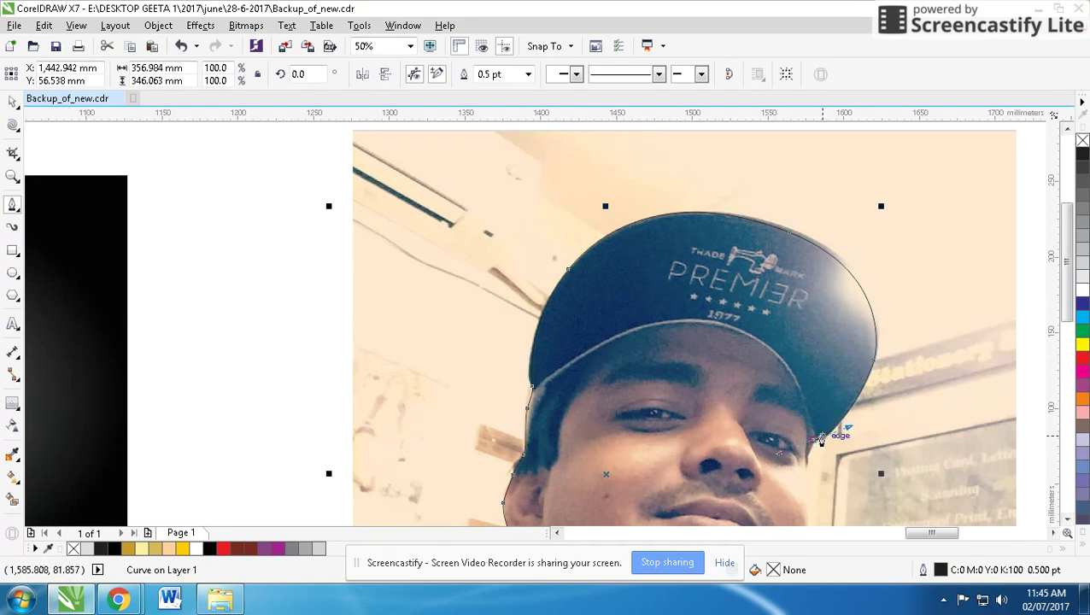
# Step: Continue the outline along the face, jaw, collar and shoulder, closing it at the start point
pyautogui.scroll(2, 817, 446)
pyautogui.moveTo(533, 298); pyautogui.dragTo(530, 317)
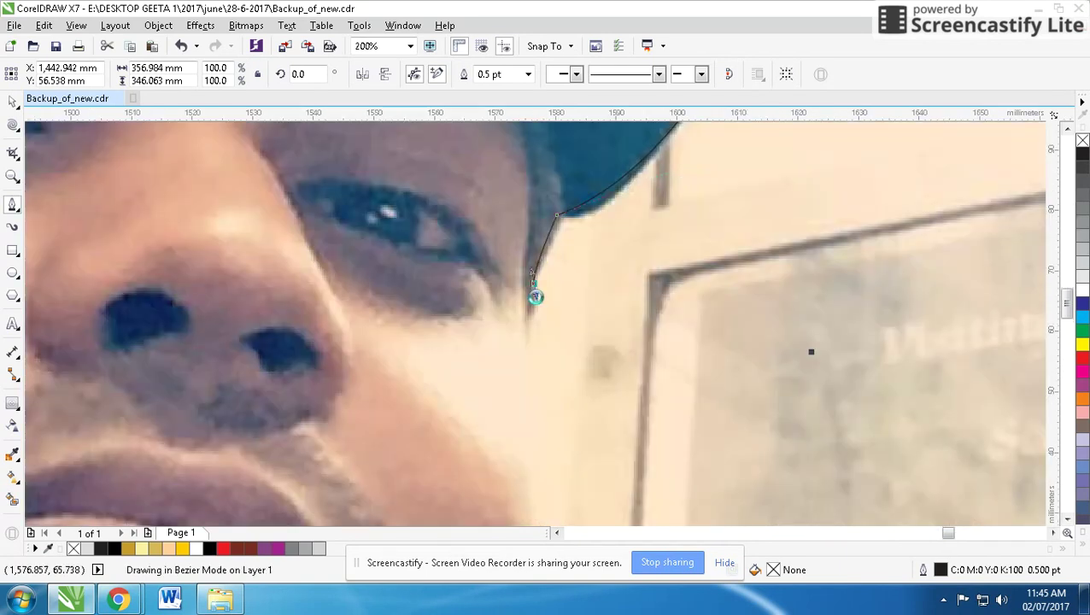
pyautogui.scroll(-2, 536, 314)
pyautogui.scroll(2, 543, 323)
pyautogui.moveTo(543, 323)
pyautogui.mouseDown()
pyautogui.moveTo(517, 403)
pyautogui.moveTo(467, 407)
pyautogui.moveTo(453, 466)
pyautogui.mouseUp()
pyautogui.scroll(-1, 541, 333)
pyautogui.scroll(-1, 452, 489)
pyautogui.scroll(-1, 452, 489)
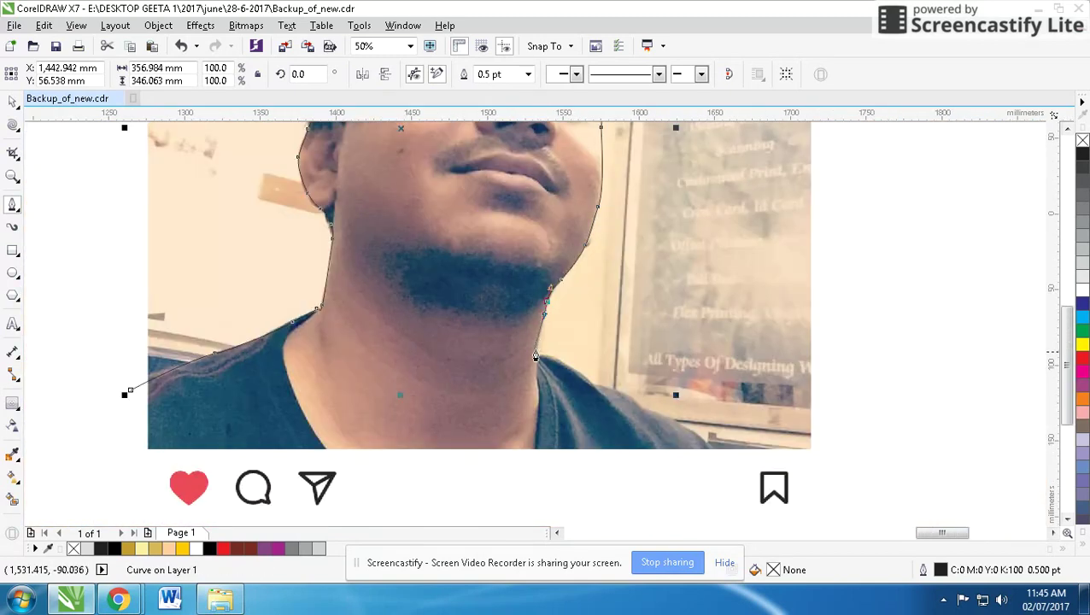
pyautogui.scroll(2, 557, 337)
pyautogui.moveTo(560, 333); pyautogui.dragTo(643, 366)
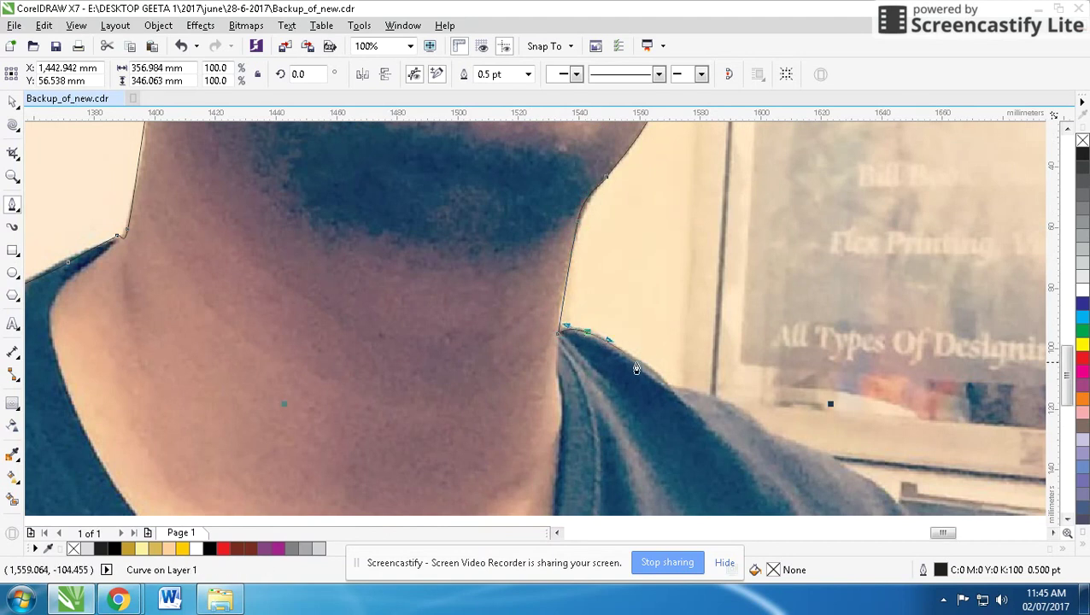
pyautogui.moveTo(720, 401); pyautogui.dragTo(739, 406)
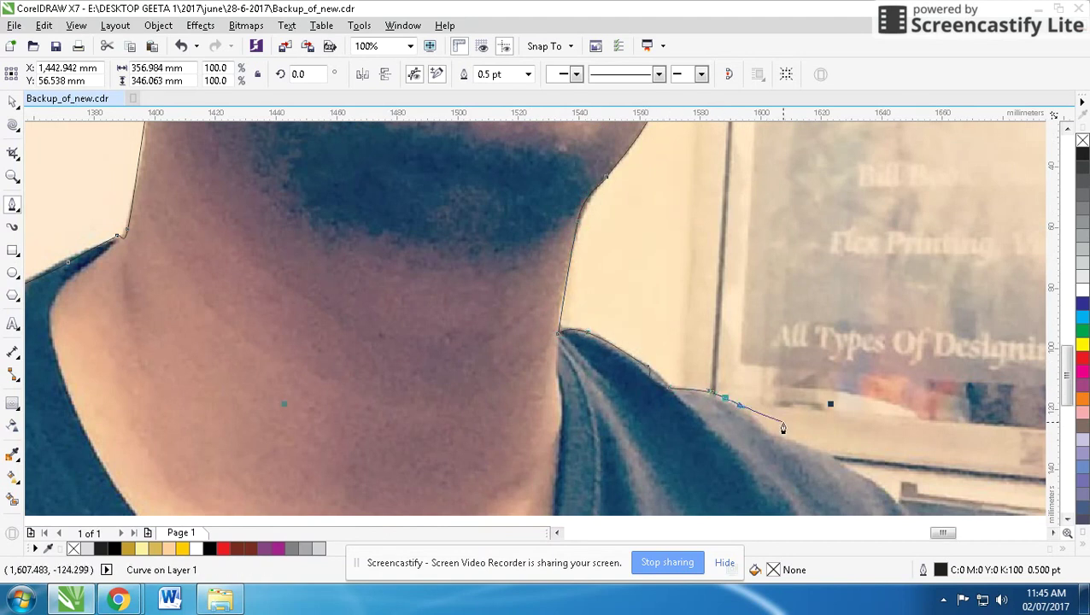
pyautogui.click(774, 441)
pyautogui.moveTo(876, 485); pyautogui.dragTo(889, 496)
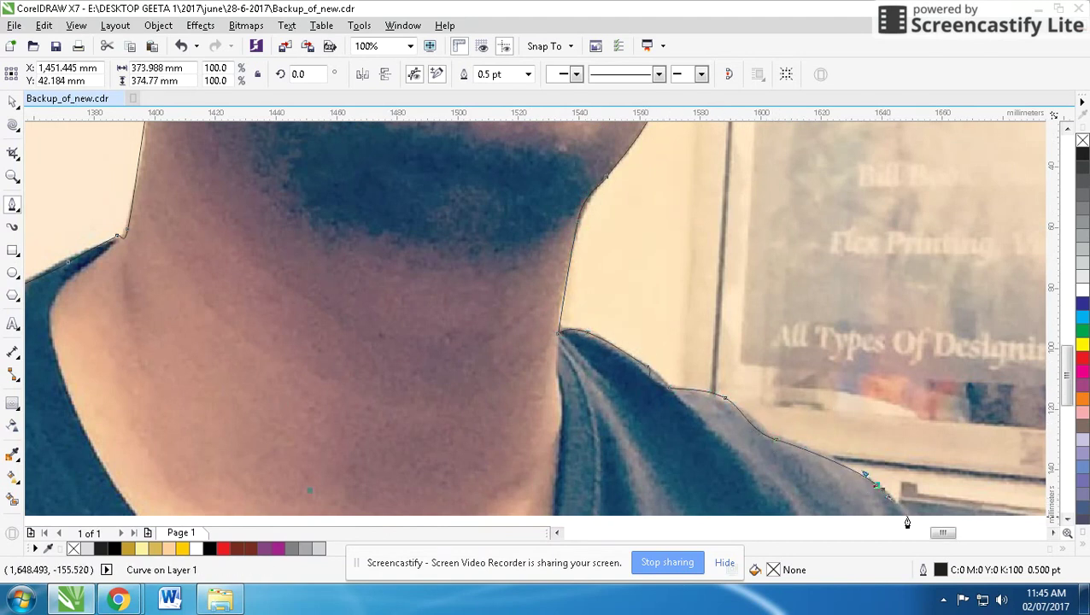
pyautogui.scroll(-2, 547, 329)
pyautogui.scroll(-2, 525, 330)
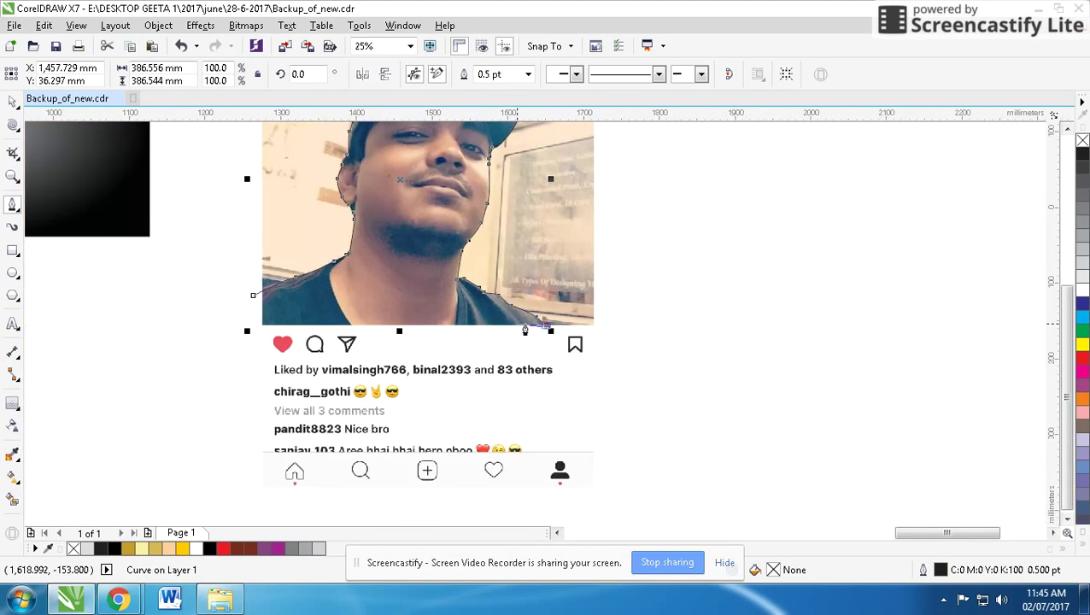
pyautogui.scroll(2, 340, 329)
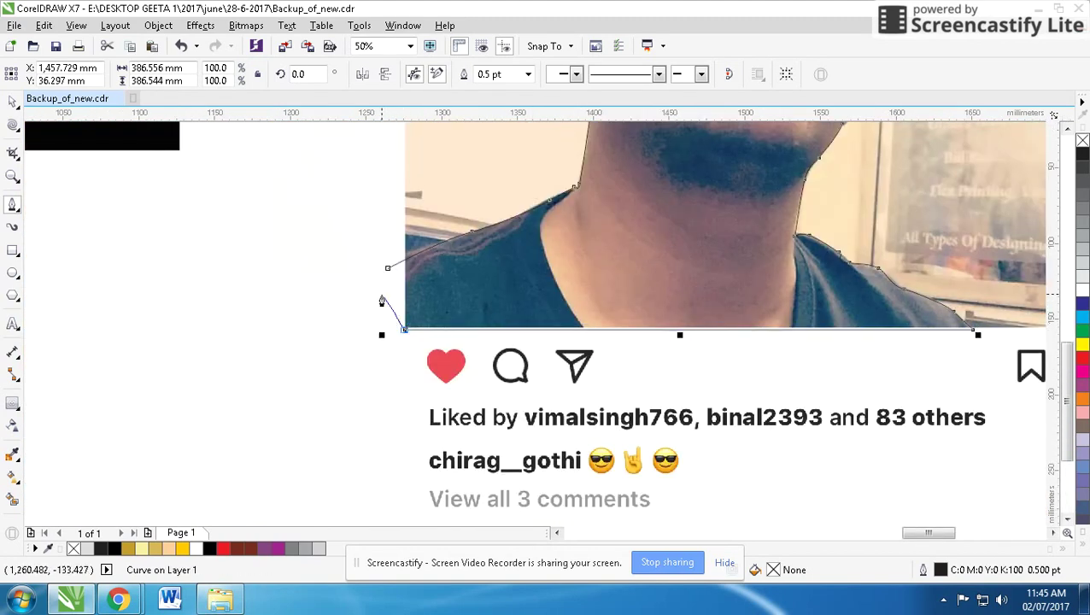
pyautogui.click(388, 269)
# Step: Crop the photo to the traced outline, then adjust the cut-out's bottom-left and bottom-right corner nodes
pyautogui.press('space')
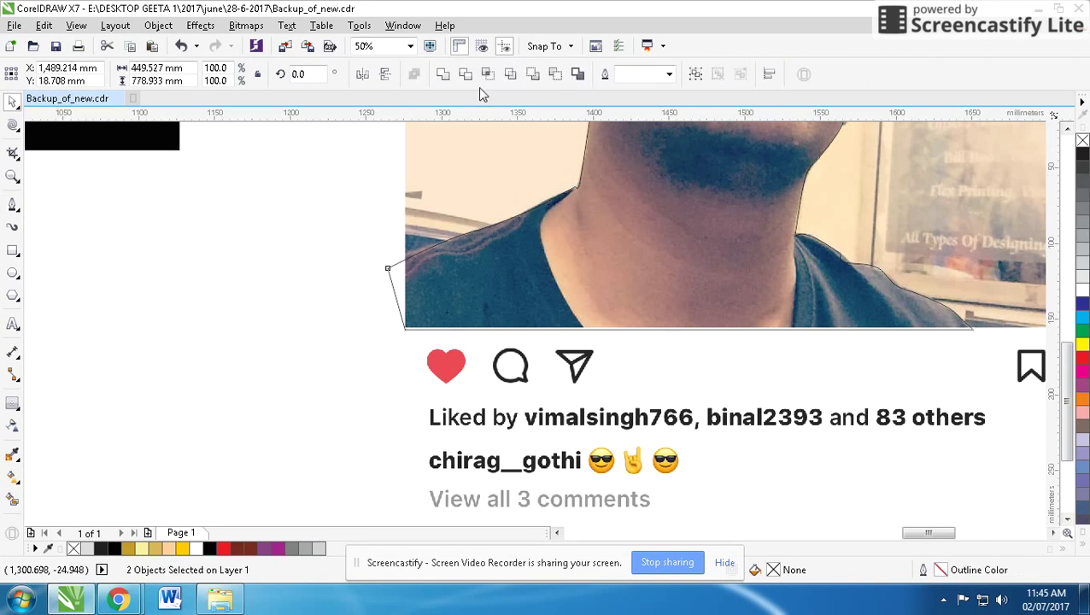
pyautogui.click(490, 74)
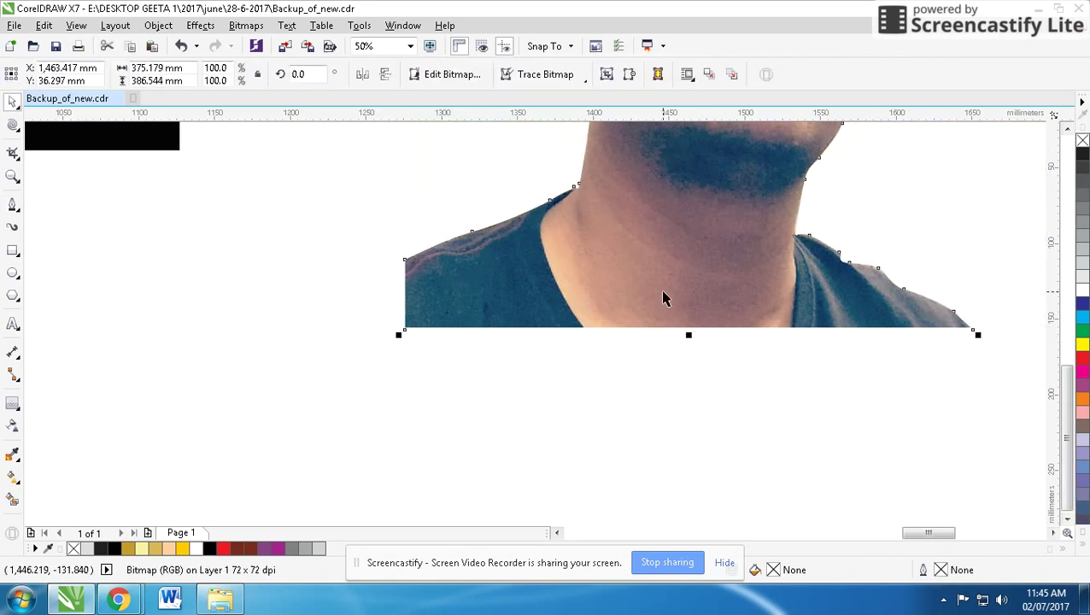
pyautogui.click(15, 129)
pyautogui.click(62, 121)
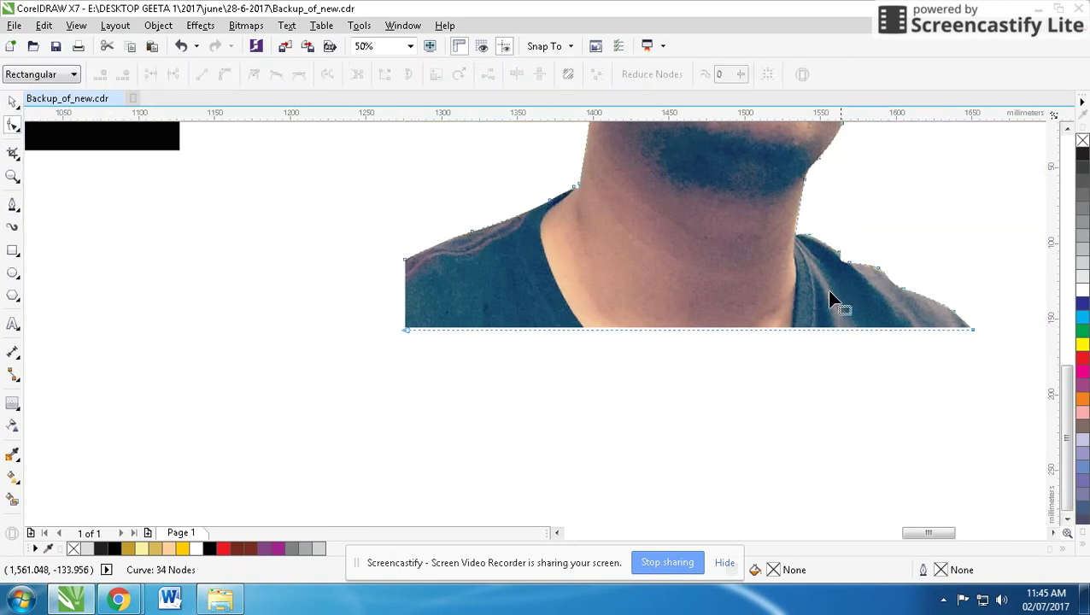
pyautogui.scroll(1, 974, 331)
pyautogui.scroll(1, 547, 328)
pyautogui.moveTo(575, 342); pyautogui.dragTo(566, 336)
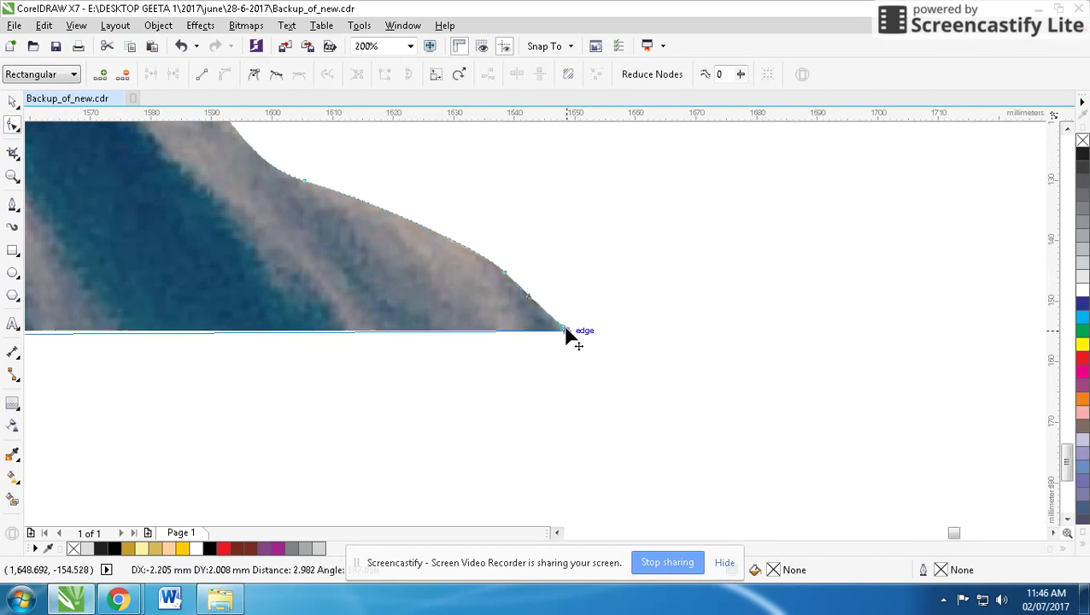
pyautogui.scroll(-3, 566, 337)
pyautogui.scroll(2, 501, 334)
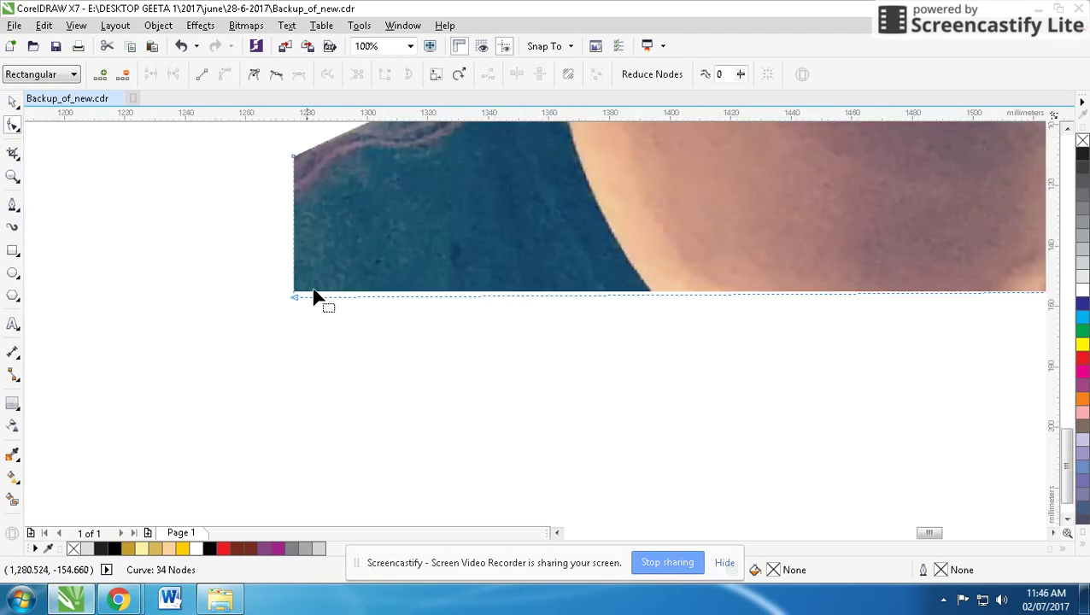
pyautogui.moveTo(314, 297); pyautogui.dragTo(301, 299)
pyautogui.scroll(-1, 302, 299)
pyautogui.scroll(-3, 619, 286)
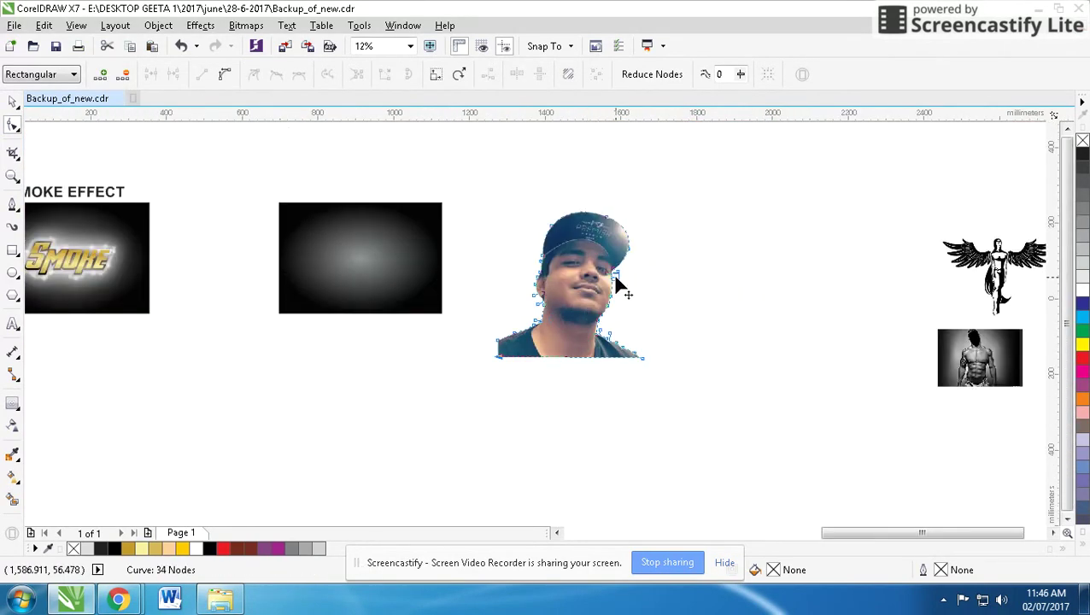
pyautogui.scroll(1, 618, 286)
pyautogui.press('space')
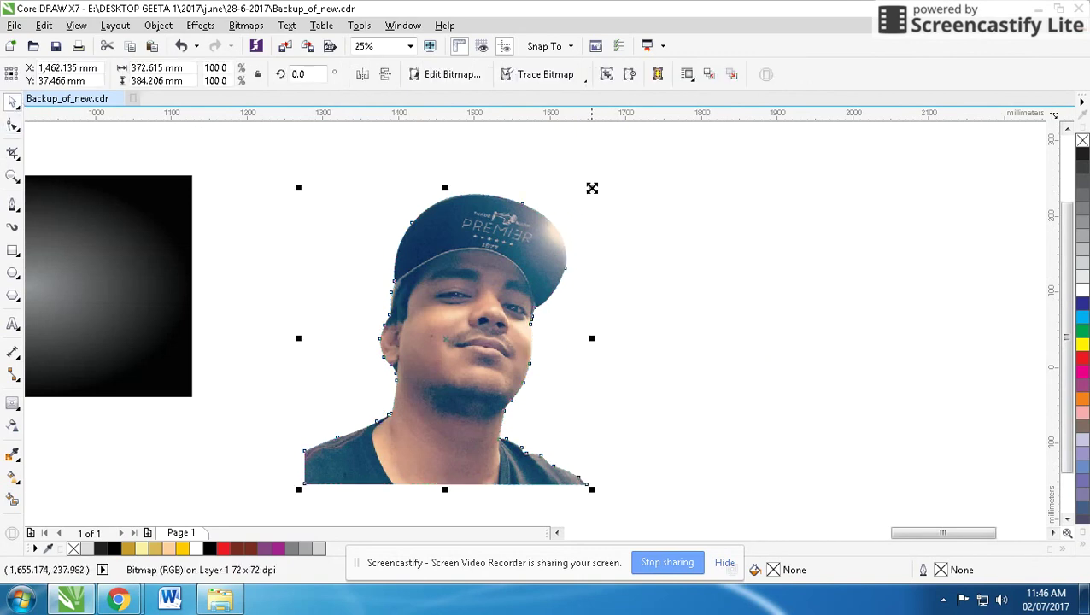
# Step: Shrink the cut-out portrait and paste it onto the dark gradient rectangle
pyautogui.moveTo(592, 188); pyautogui.dragTo(562, 267)
pyautogui.press('Delete')
pyautogui.click(143, 288)
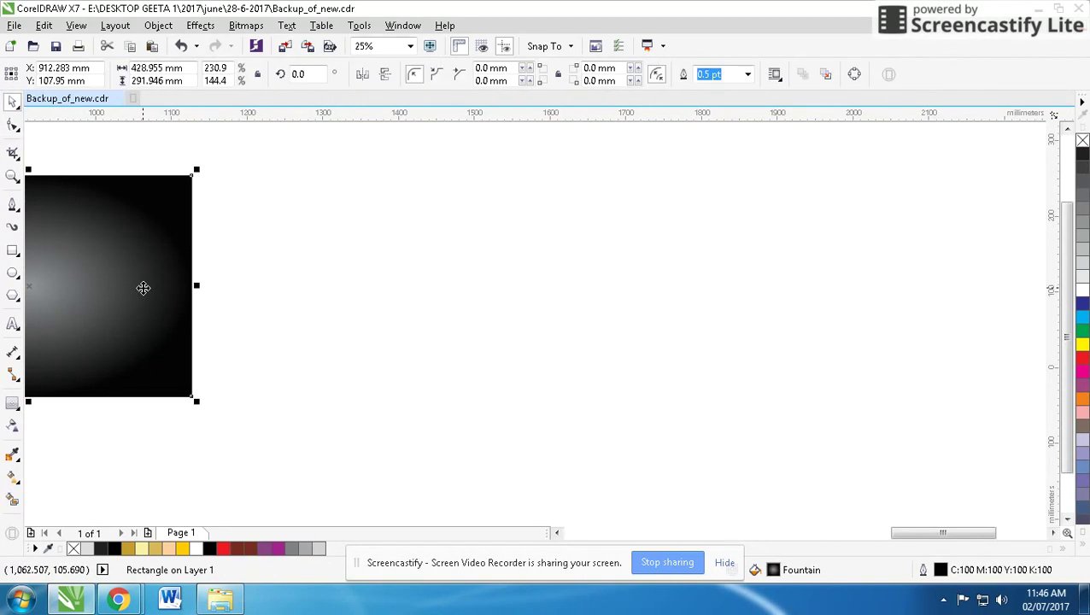
pyautogui.hotkey('shift', 'F2')
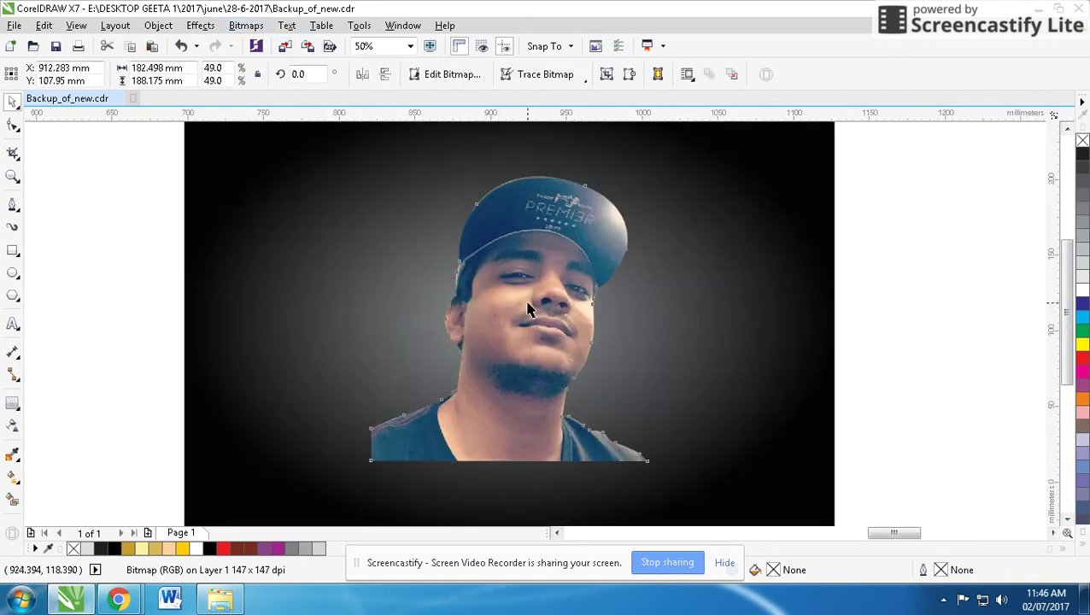
# Step: Convert the portrait to a grayscale bitmap and enlarge it
pyautogui.click(245, 26)
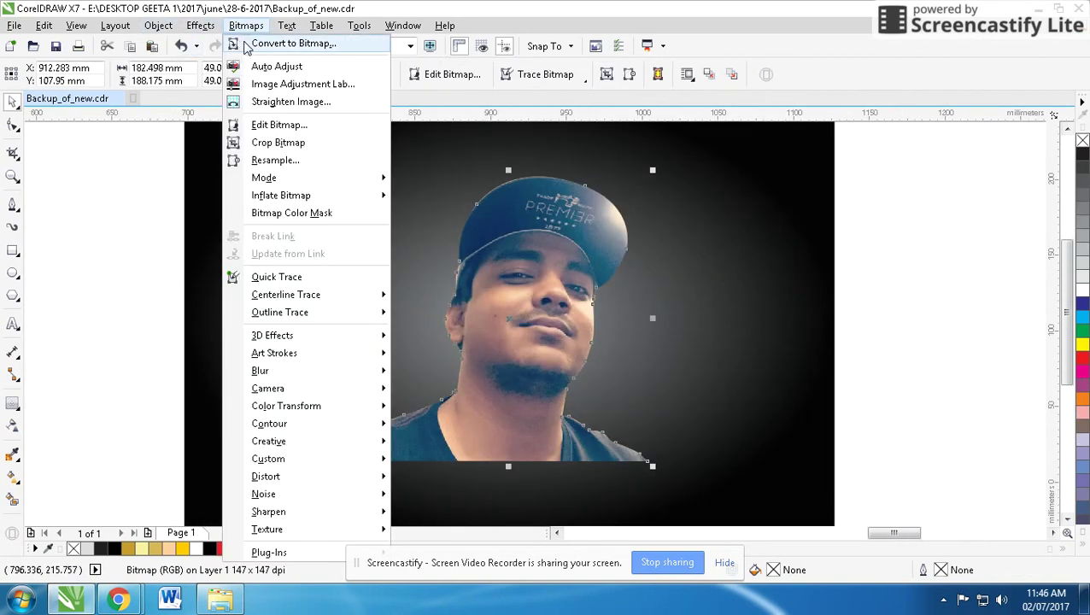
pyautogui.click(246, 45)
pyautogui.press('Return')
pyautogui.keyDown('shift'); pyautogui.click(708, 456); pyautogui.keyUp('shift')
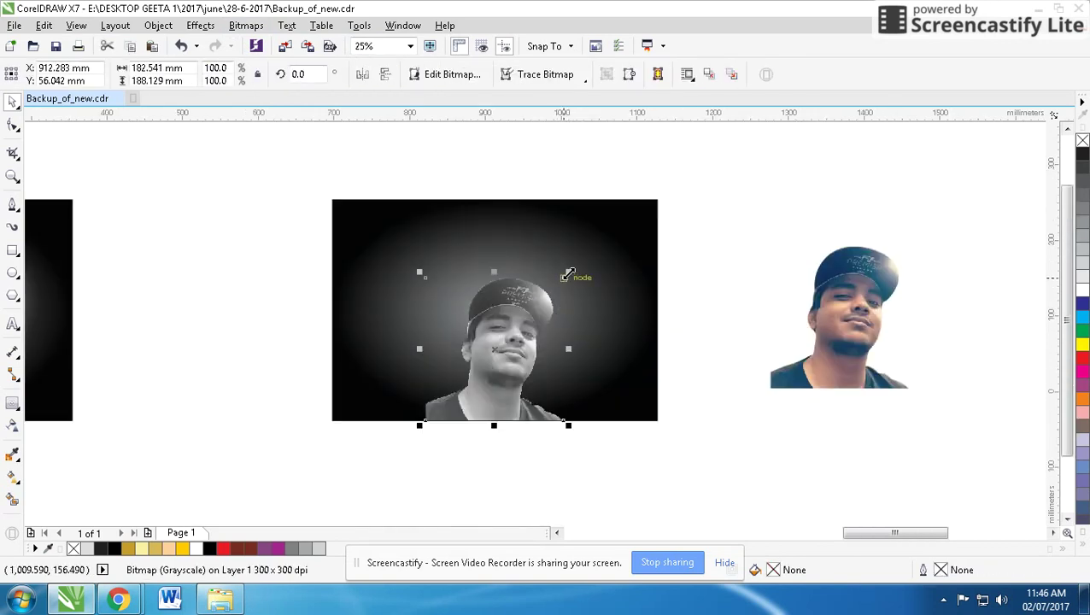
pyautogui.moveTo(567, 273)
pyautogui.mouseDown()
pyautogui.moveTo(650, 261)
pyautogui.moveTo(646, 282)
pyautogui.moveTo(695, 284)
pyautogui.mouseUp()
# Step: Raise the portrait's contrast to 81 and shrink it slightly around its centre
pyautogui.click(494, 323)
pyautogui.scroll(1, 543, 324)
pyautogui.hotkey('ctrl', 'b')
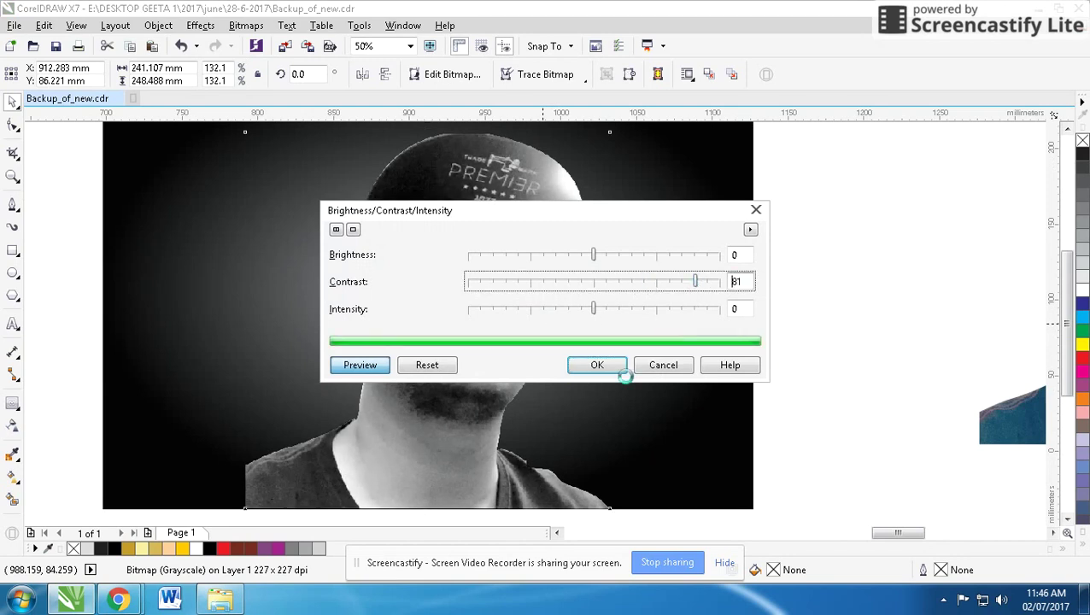
pyautogui.click(620, 367)
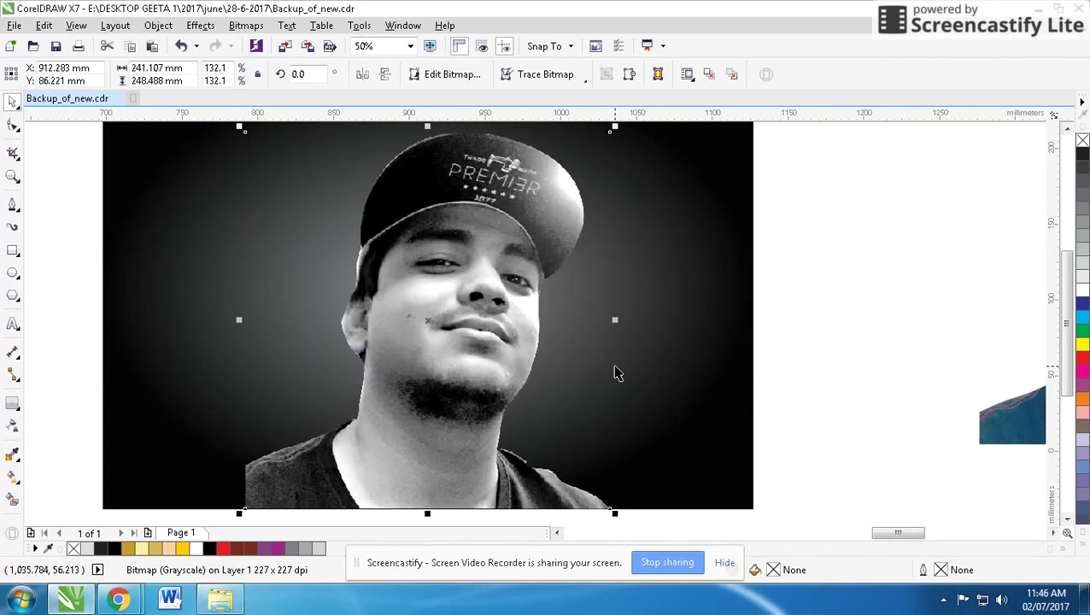
pyautogui.scroll(-2, 683, 279)
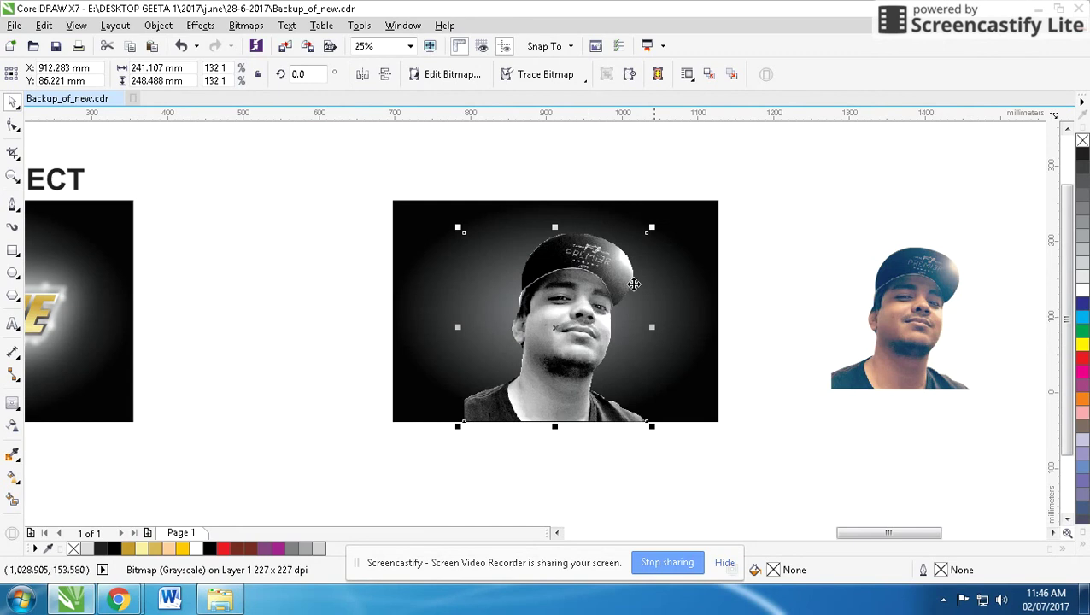
pyautogui.moveTo(647, 233); pyautogui.dragTo(604, 275)
# Step: Enlarge the grayscale portrait within the background rectangle
pyautogui.click(662, 248)
pyautogui.click(675, 246)
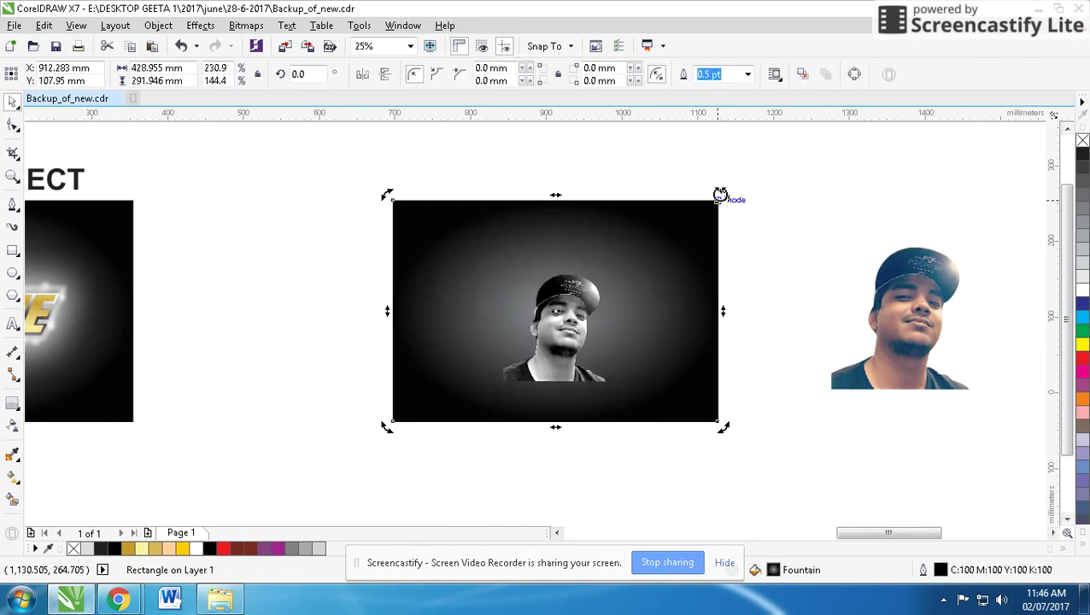
pyautogui.click(581, 306)
pyautogui.moveTo(615, 270); pyautogui.dragTo(669, 307)
pyautogui.keyDown('shift'); pyautogui.click(708, 294); pyautogui.keyUp('shift')
pyautogui.press('Escape')
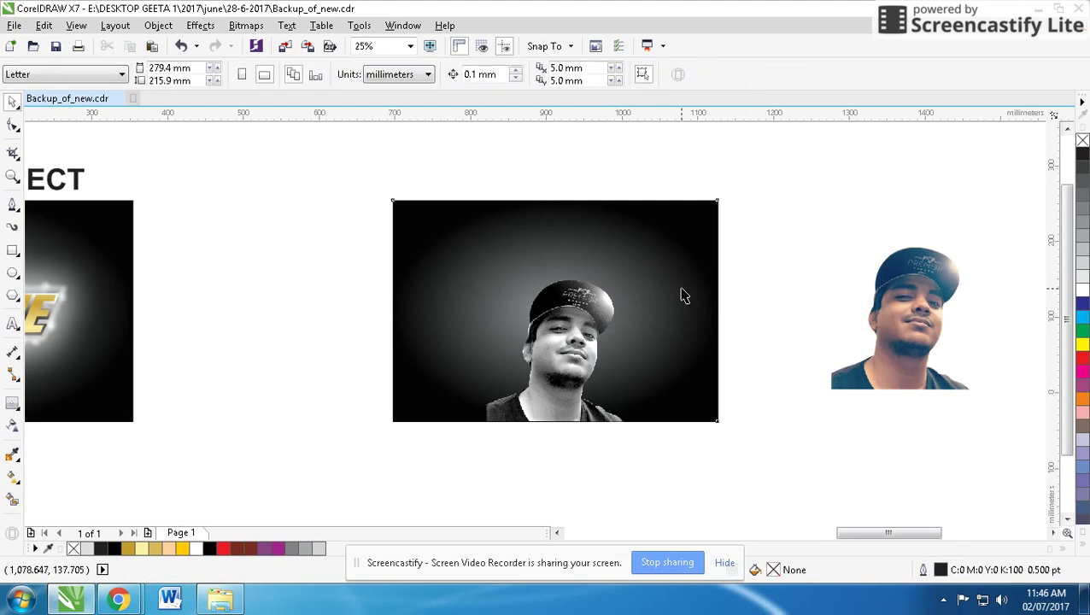
# Step: Add an inward contour to the background and break it apart into a separate inner rectangle
pyautogui.scroll(1, 752, 278)
pyautogui.click(339, 221)
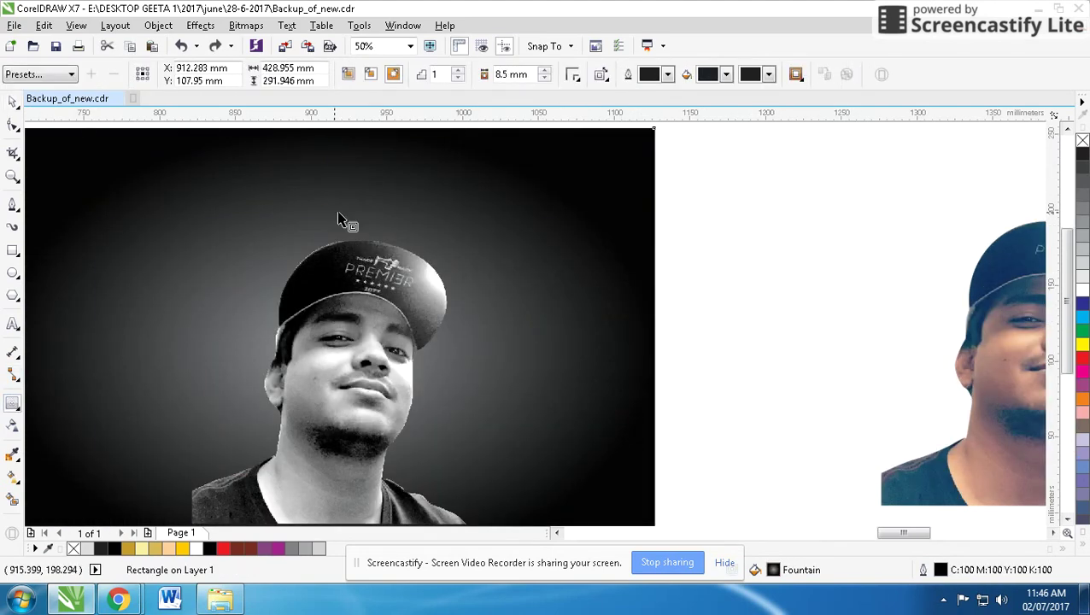
pyautogui.moveTo(339, 221); pyautogui.dragTo(330, 154)
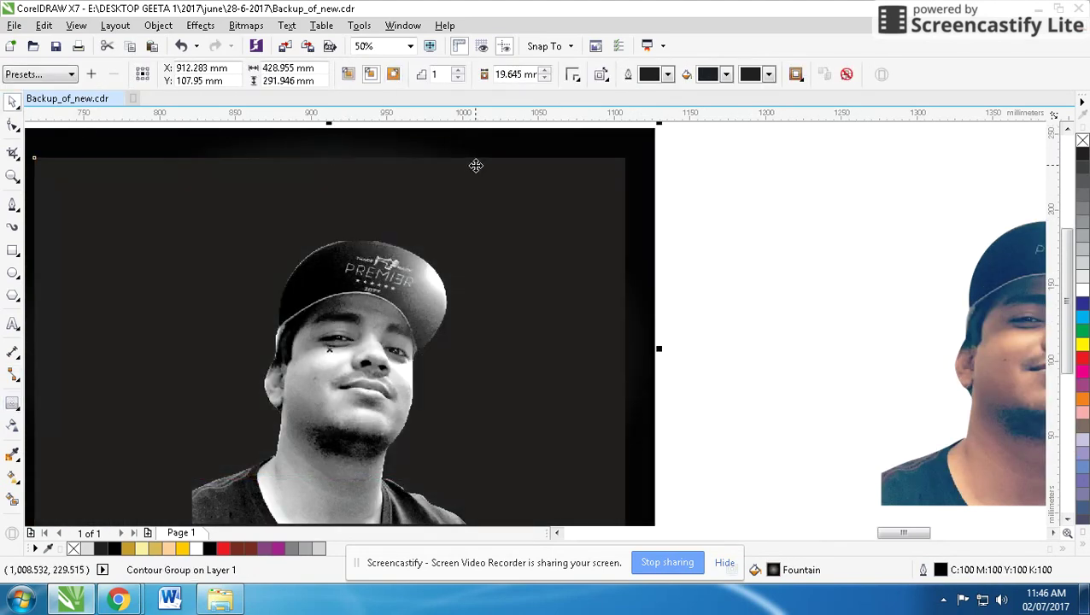
pyautogui.rightClick(524, 193)
pyautogui.click(547, 224)
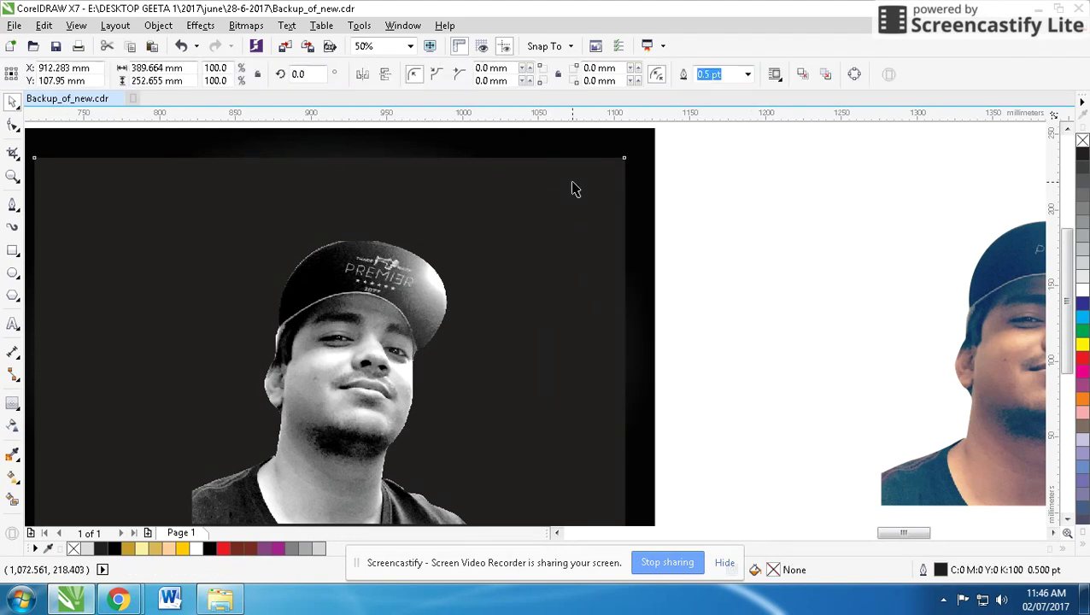
# Step: Give the inner rectangle a white 12.0 pt outline
pyautogui.click(748, 74)
pyautogui.click(743, 184)
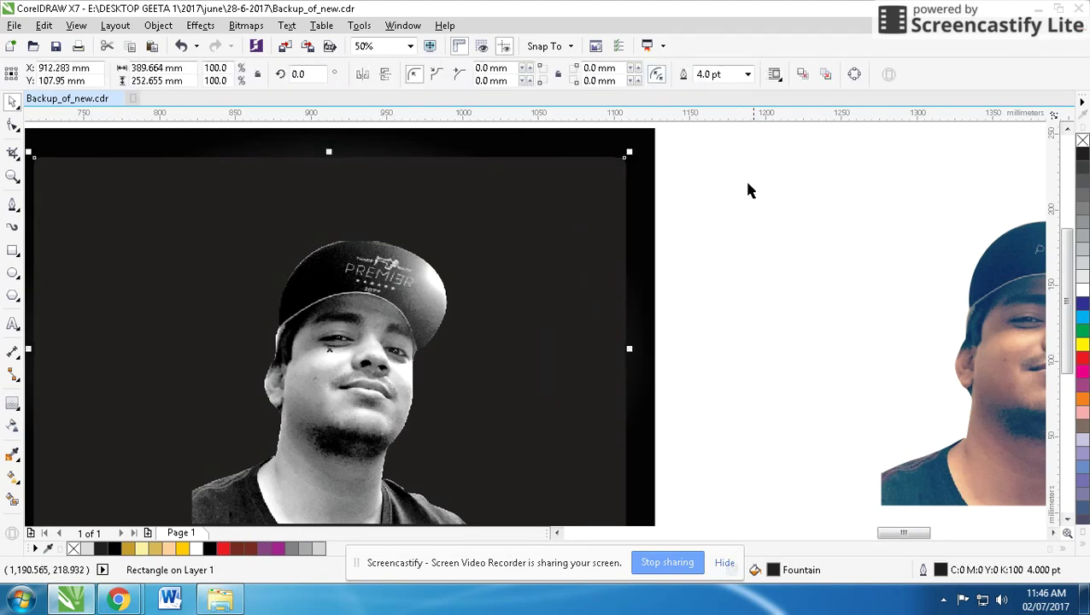
pyautogui.rightClick(1083, 282)
pyautogui.click(749, 74)
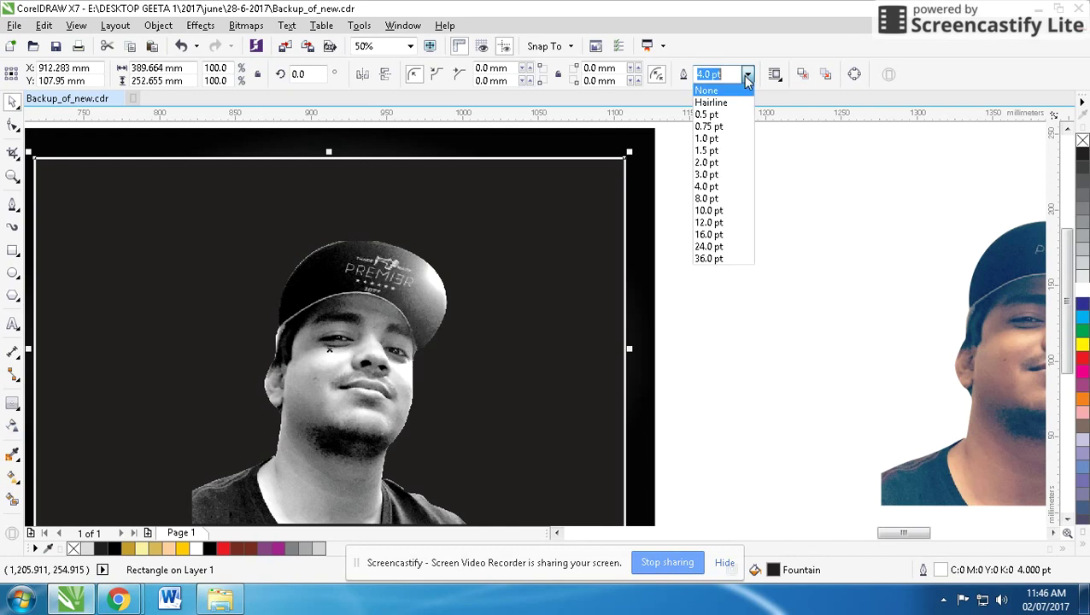
pyautogui.click(712, 222)
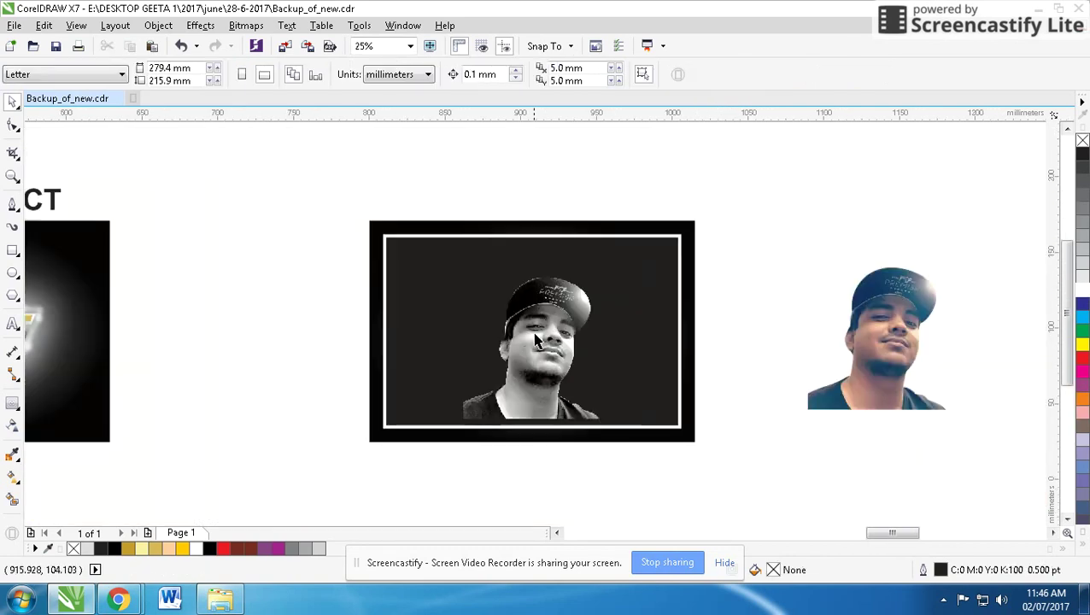
pyautogui.click(504, 318)
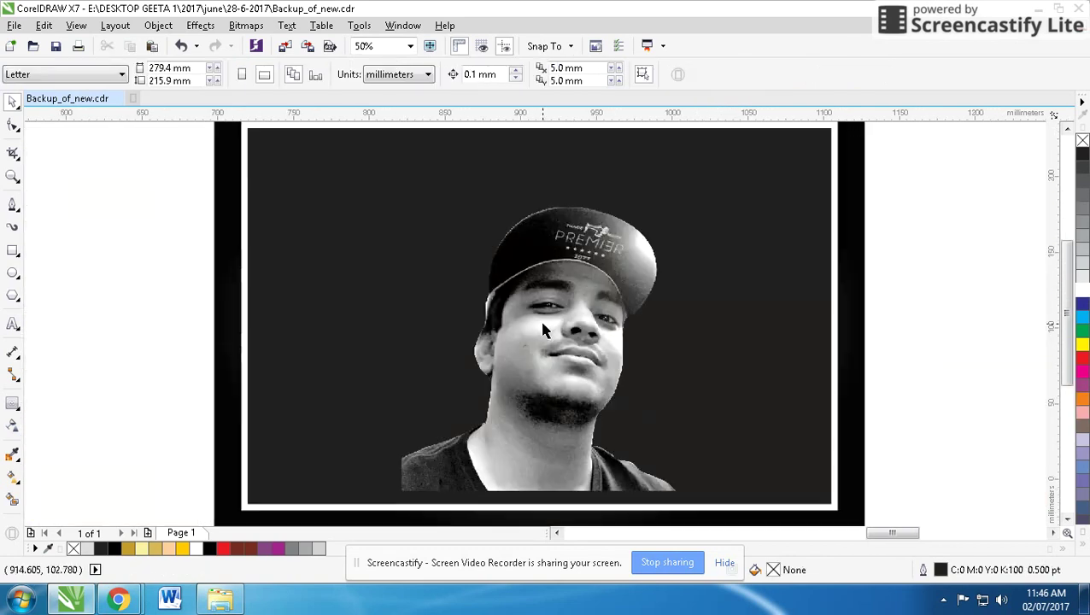
pyautogui.click(13, 126)
pyautogui.scroll(2, 461, 282)
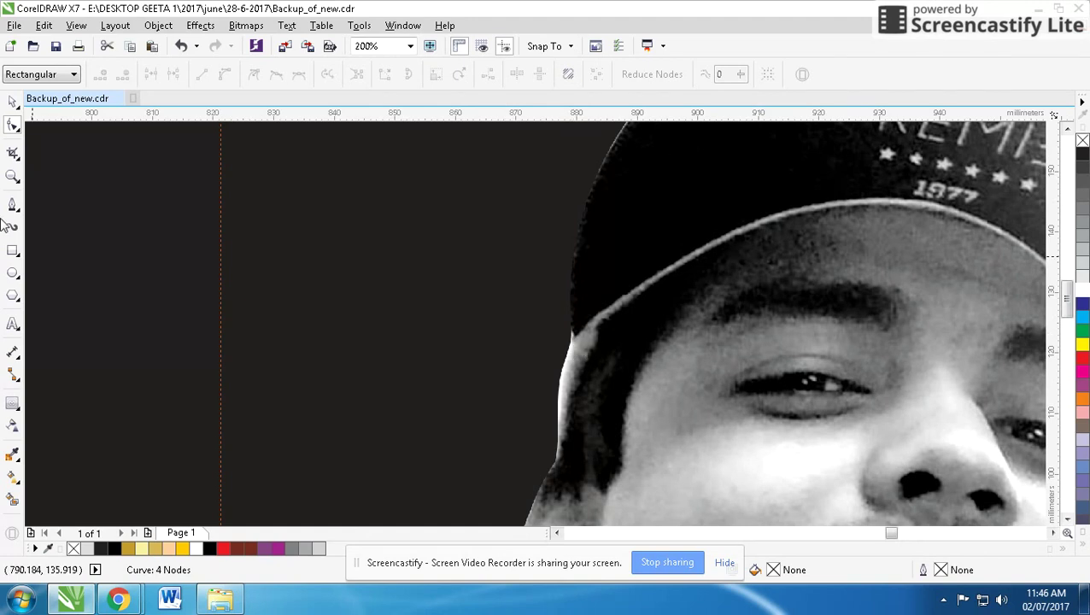
# Step: Draw a closed outline along the face edge and trim the portrait's edge with it
pyautogui.click(571, 283)
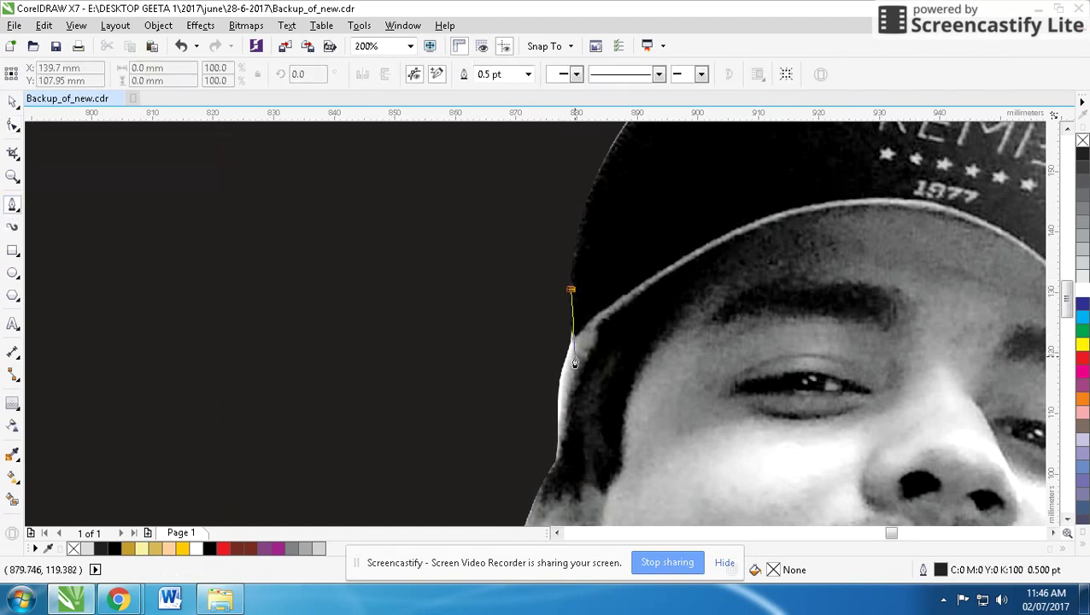
pyautogui.click(573, 322)
pyautogui.click(541, 478)
pyautogui.click(482, 344)
pyautogui.click(570, 286)
pyautogui.doubleClick(14, 103)
pyautogui.scroll(-4, 458, 128)
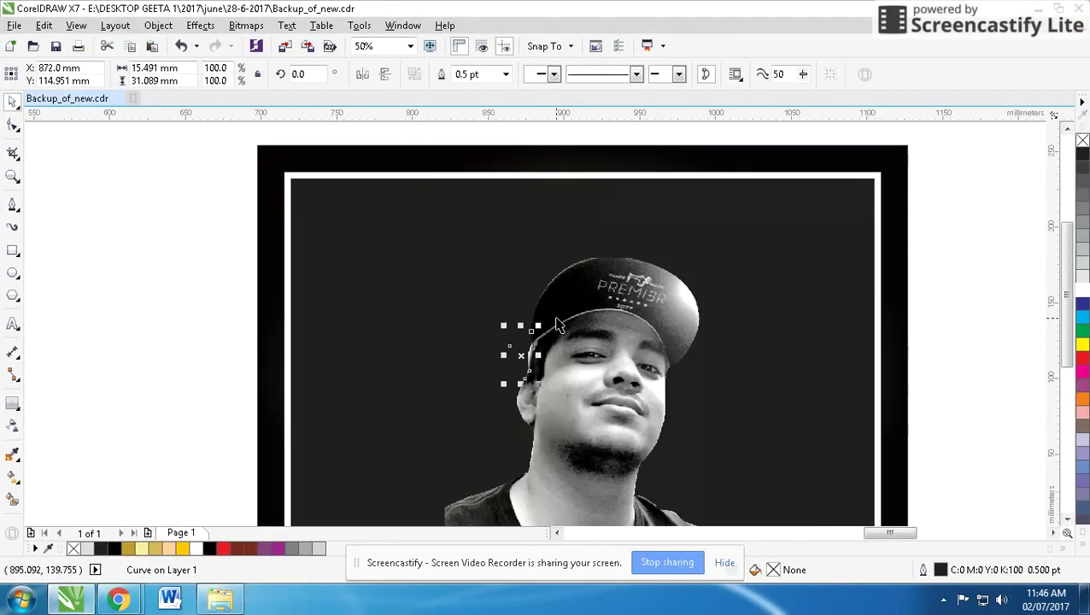
pyautogui.click(475, 76)
pyautogui.click(212, 255)
# Step: Draw a freehand shape beside the left shoulder and trim that stray area from the photo
pyautogui.scroll(2, 540, 331)
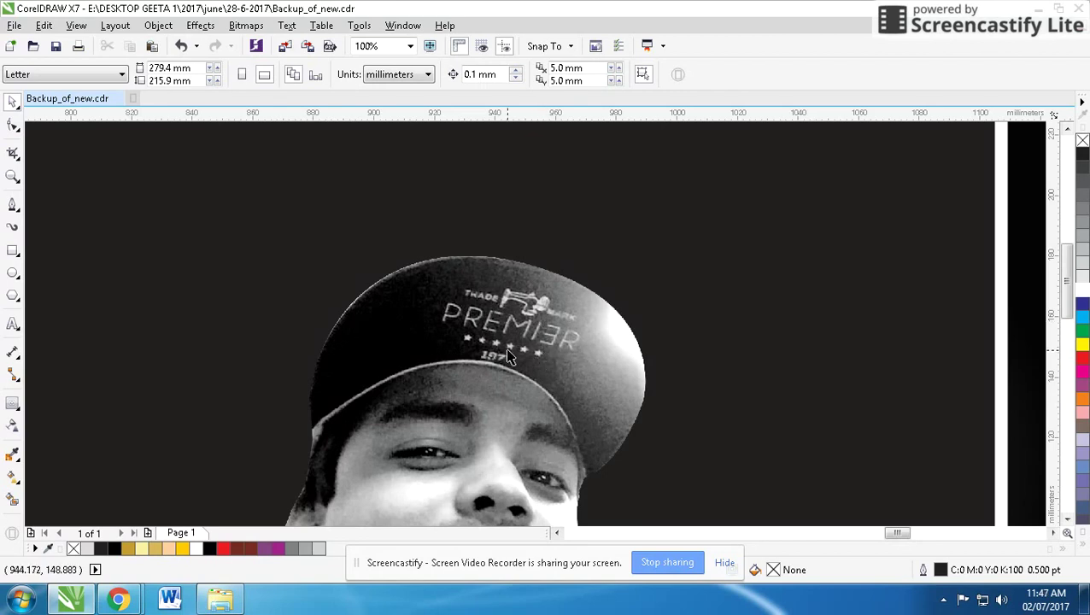
pyautogui.scroll(-4, 513, 357)
pyautogui.scroll(1, 552, 368)
pyautogui.click(487, 408)
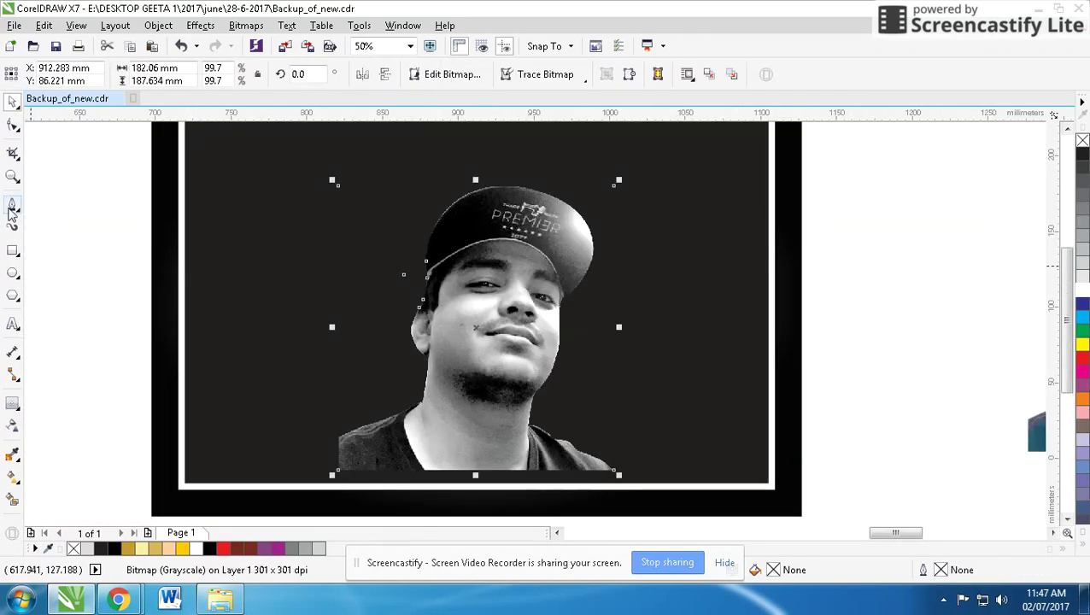
pyautogui.click(12, 205)
pyautogui.click(339, 475)
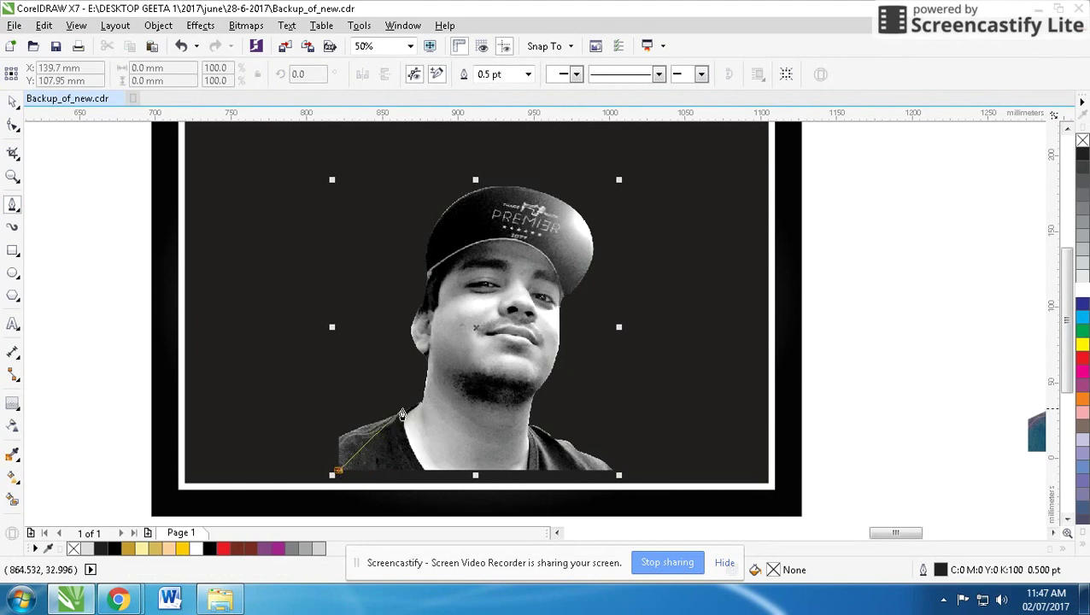
pyautogui.moveTo(272, 424); pyautogui.dragTo(273, 463)
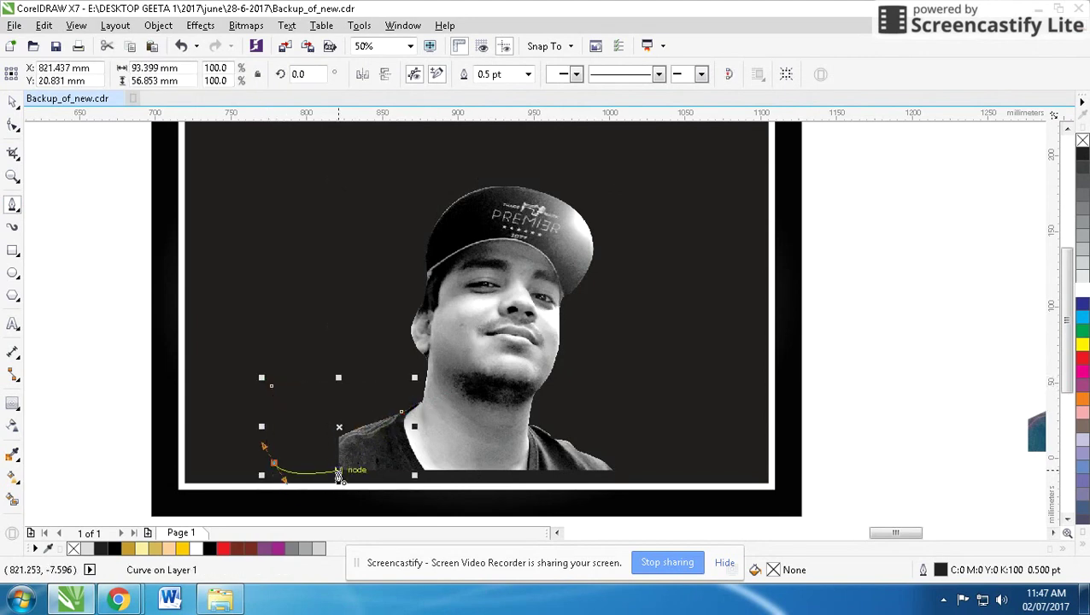
pyautogui.click(339, 470)
pyautogui.doubleClick(13, 101)
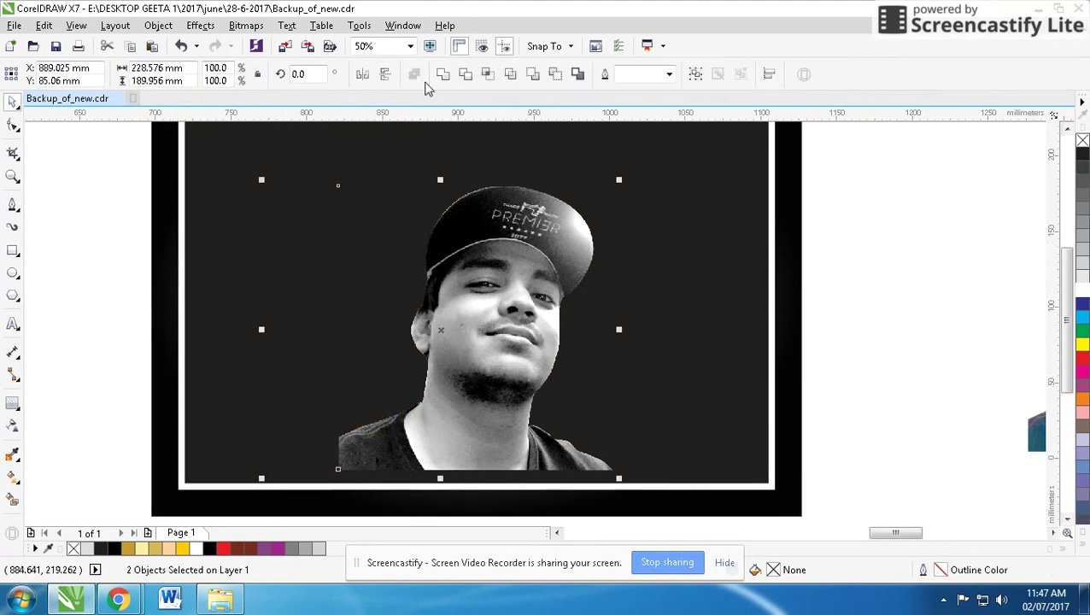
pyautogui.click(468, 73)
pyautogui.press('Escape')
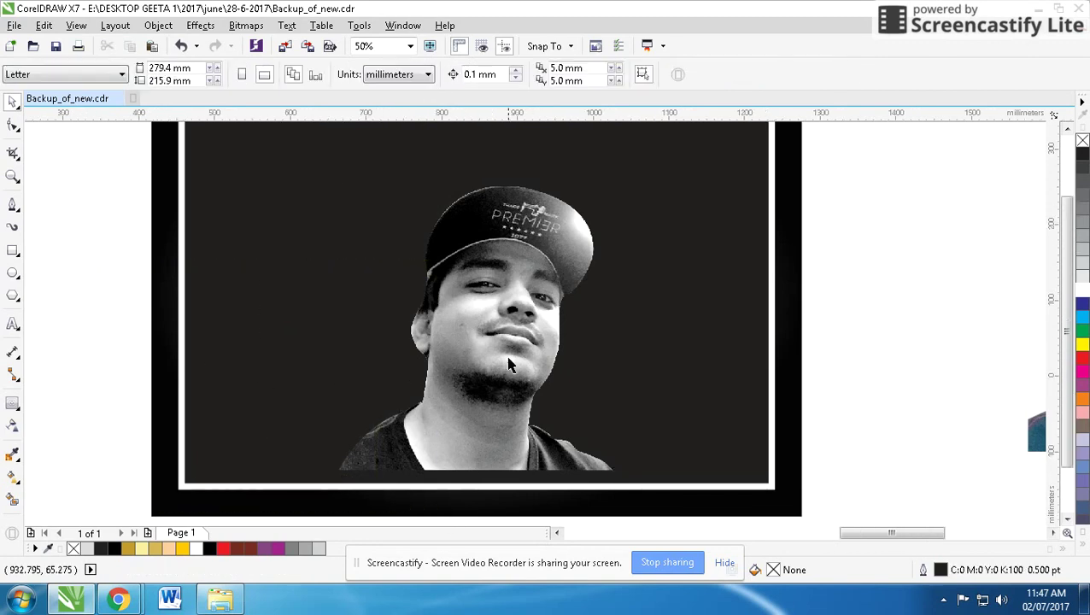
# Step: Align the portrait photo to the bottom edge of the inner frame
pyautogui.click(523, 333)
pyautogui.keyDown('shift'); pyautogui.click(778, 463); pyautogui.keyUp('shift')
pyautogui.press('b')
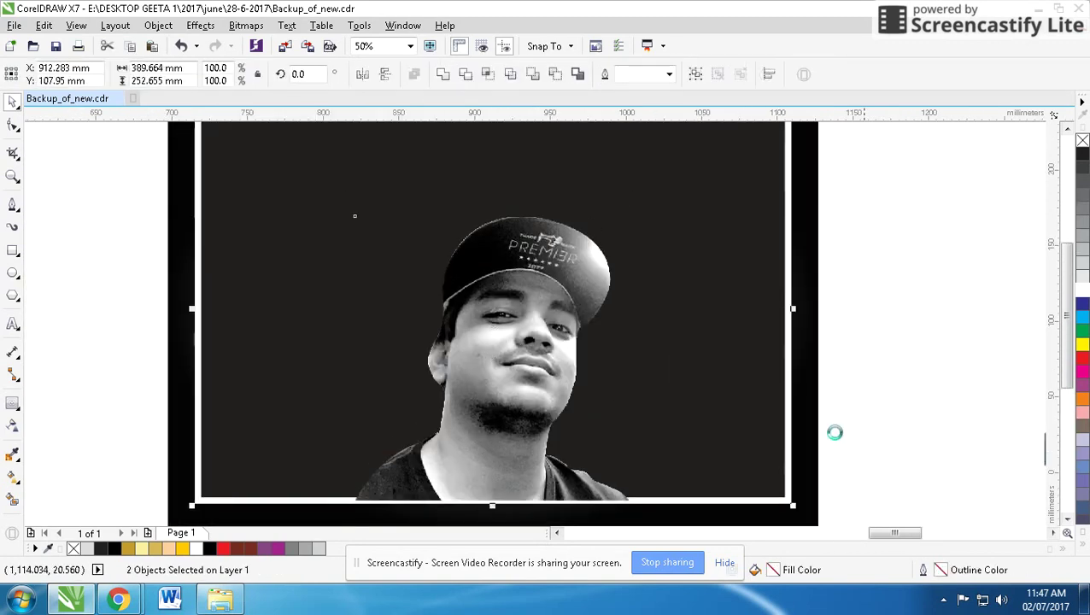
pyautogui.click(920, 398)
pyautogui.click(13, 205)
pyautogui.scroll(-1, 546, 333)
pyautogui.scroll(1, 547, 333)
pyautogui.scroll(-1, 560, 331)
pyautogui.scroll(1, 558, 331)
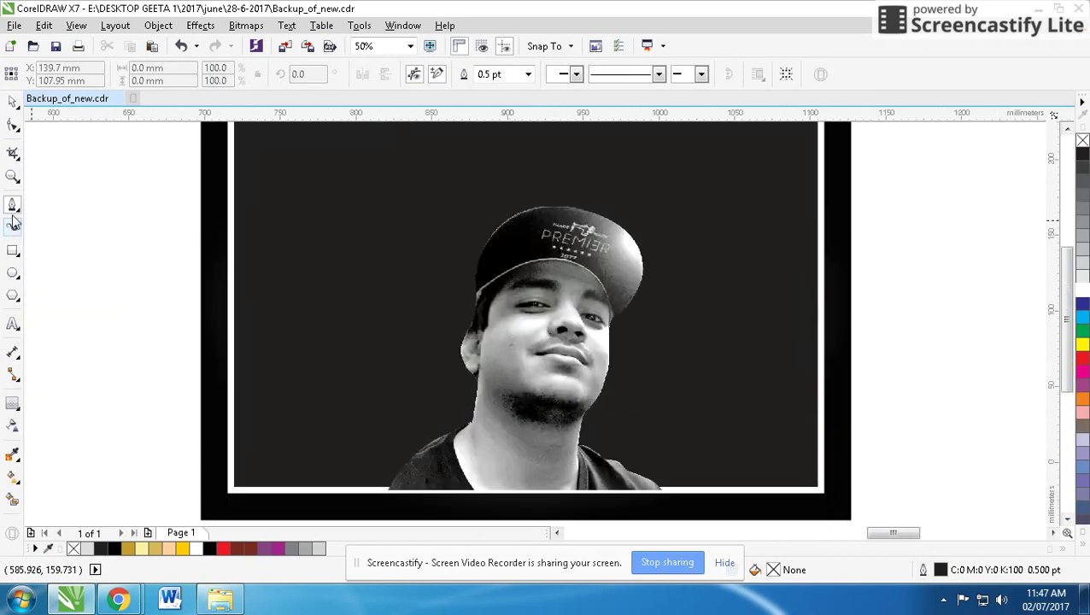
pyautogui.click(14, 273)
# Step: Draw a flat ellipse above the cap with a white 8.0 pt outline
pyautogui.moveTo(462, 158)
pyautogui.mouseDown()
pyautogui.moveTo(694, 192)
pyautogui.moveTo(684, 197)
pyautogui.mouseUp()
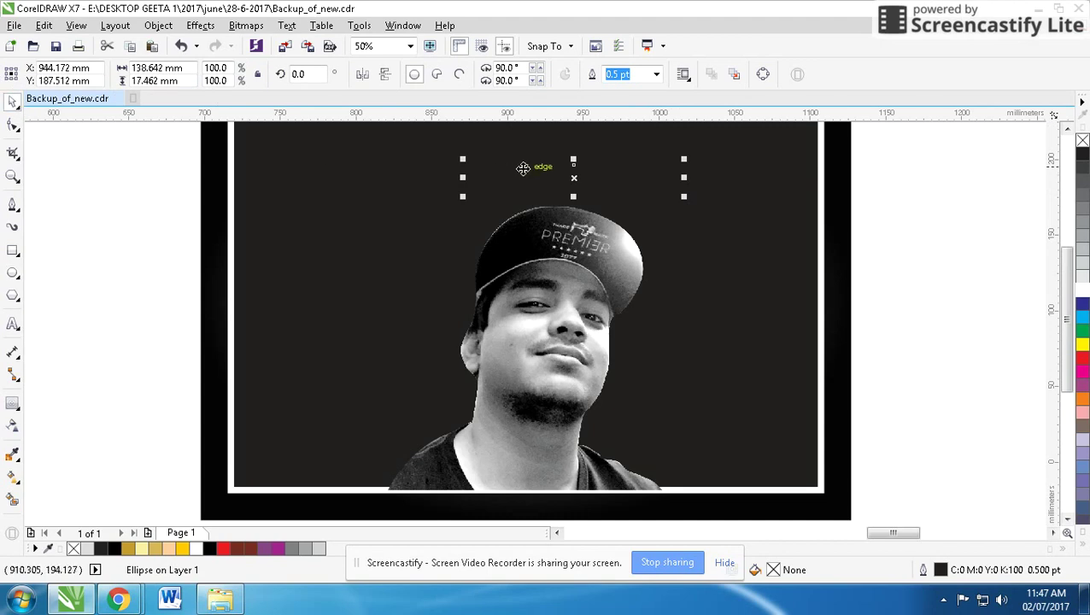
pyautogui.moveTo(575, 181); pyautogui.dragTo(559, 181)
pyautogui.rightClick(1083, 290)
pyautogui.click(657, 74)
pyautogui.click(623, 198)
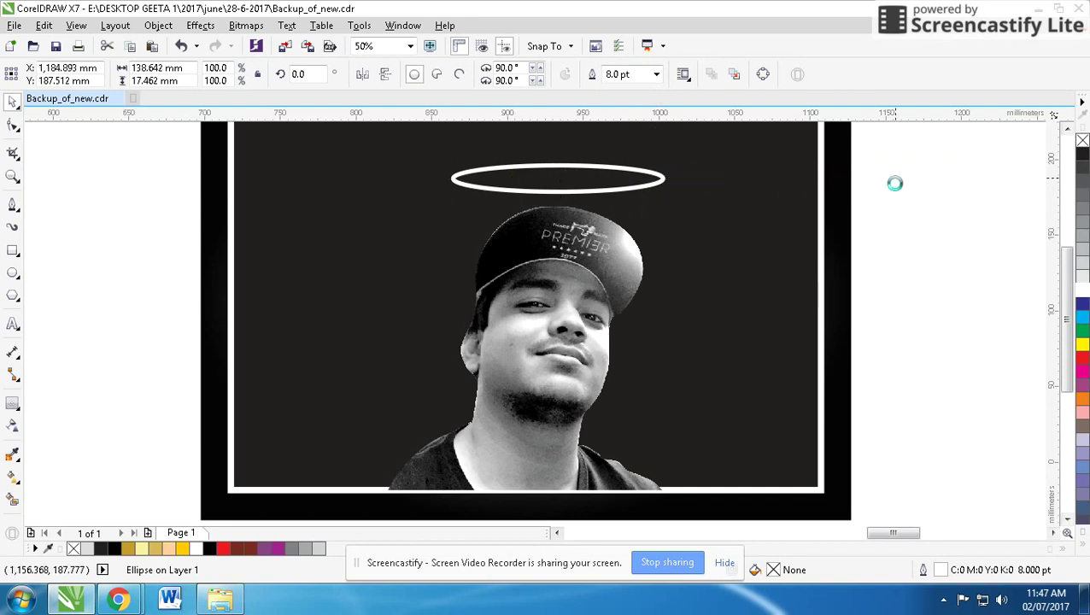
pyautogui.scroll(1, 540, 326)
pyautogui.scroll(1, 538, 318)
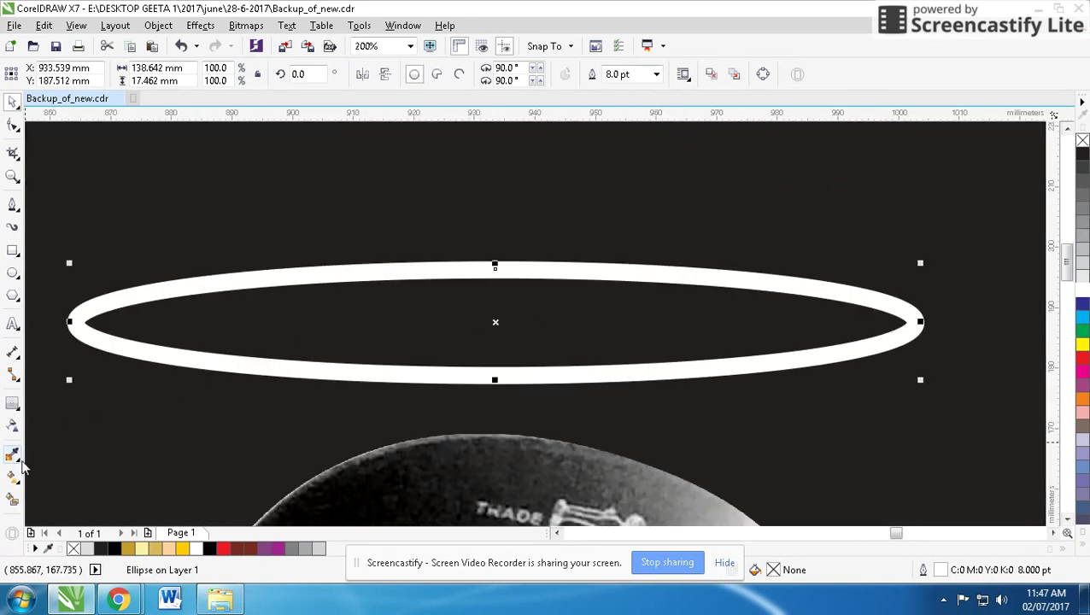
# Step: Sample the SMOKE lettering's gray gradient with the eyedropper and apply it to the ellipse
pyautogui.click(17, 460)
pyautogui.click(69, 453)
pyautogui.scroll(-3, 519, 312)
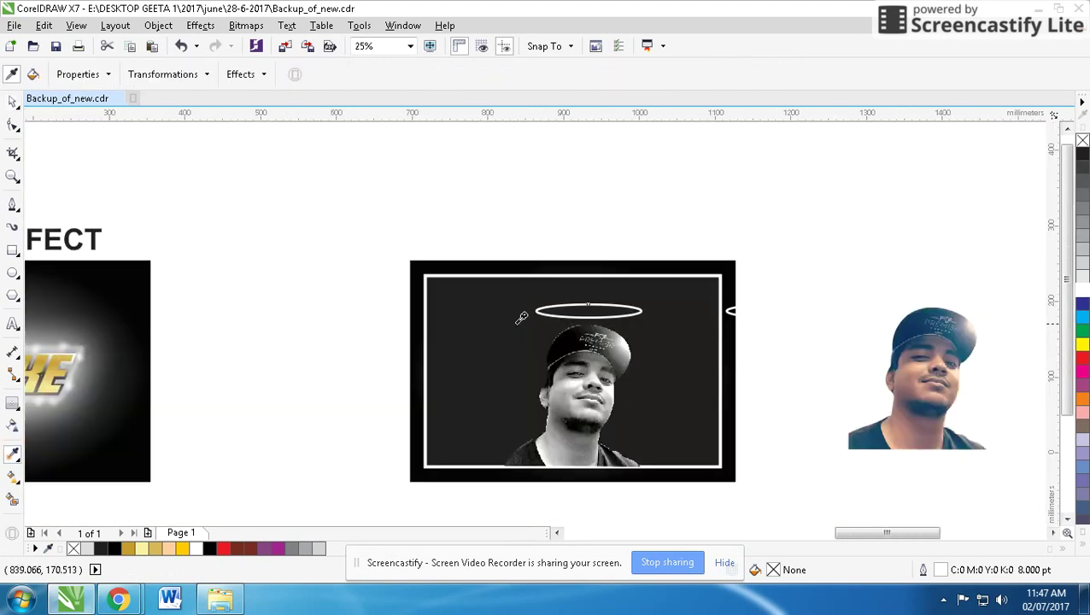
pyautogui.scroll(-1, 537, 318)
pyautogui.scroll(1, 537, 318)
pyautogui.scroll(3, 545, 318)
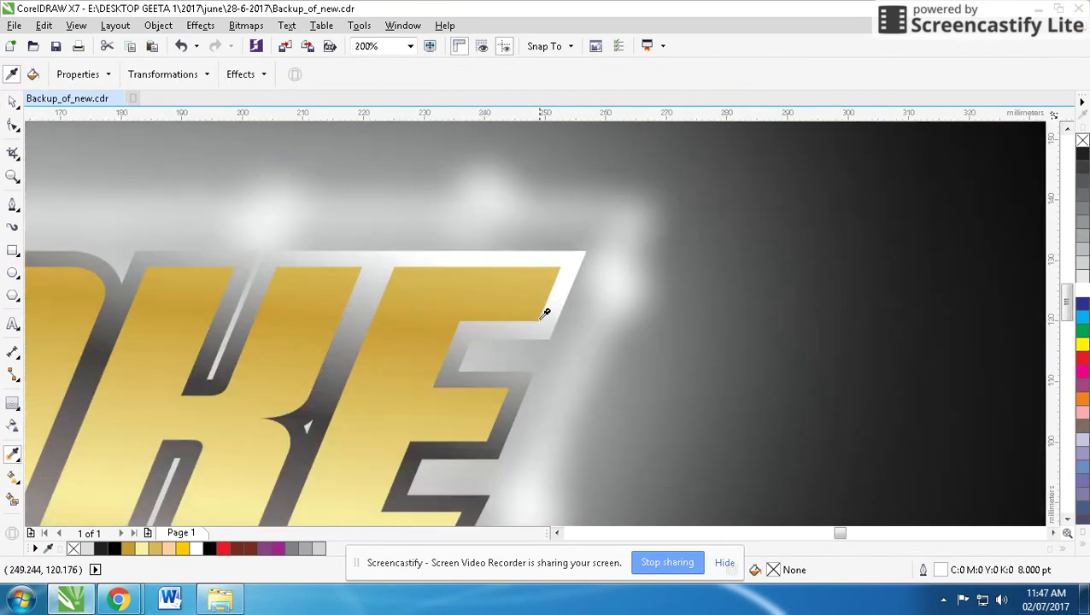
pyautogui.click(564, 281)
pyautogui.scroll(-1, 548, 321)
pyautogui.scroll(-1, 540, 319)
pyautogui.scroll(-2, 540, 319)
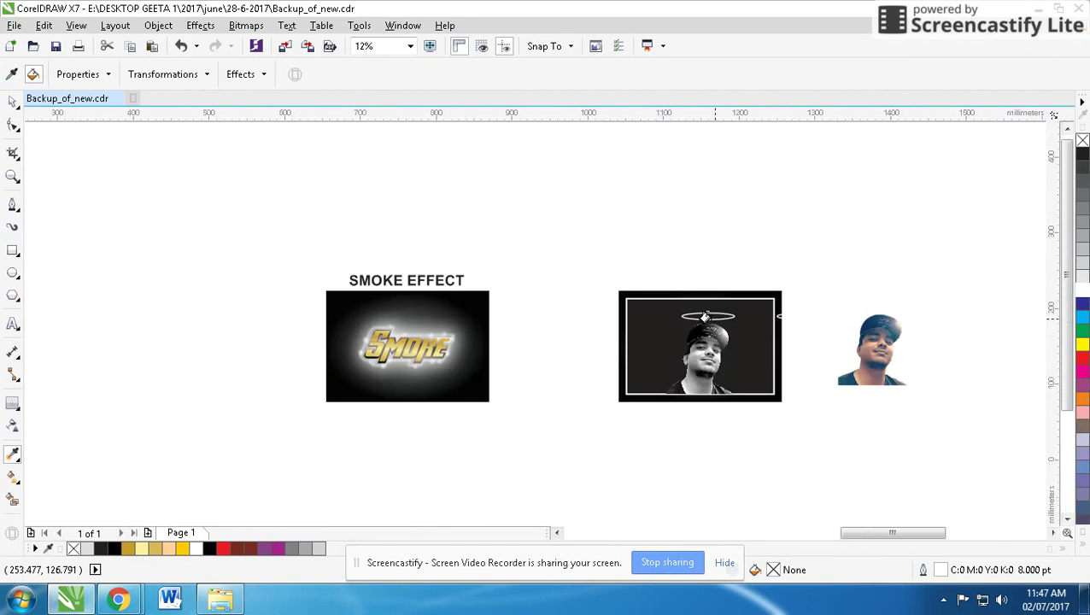
pyautogui.scroll(4, 563, 282)
pyautogui.click(564, 307)
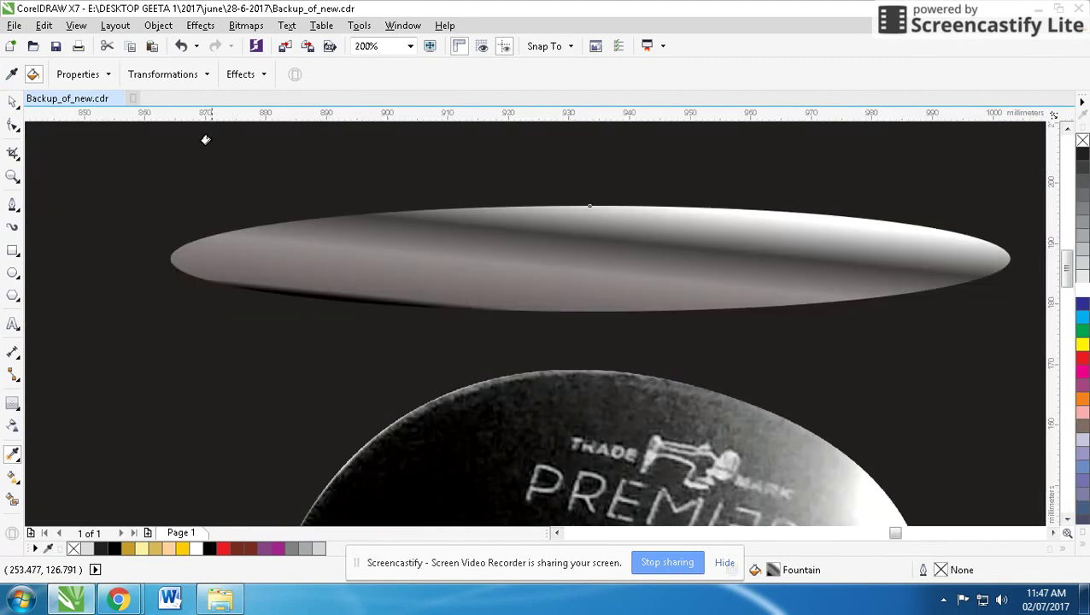
pyautogui.click(13, 100)
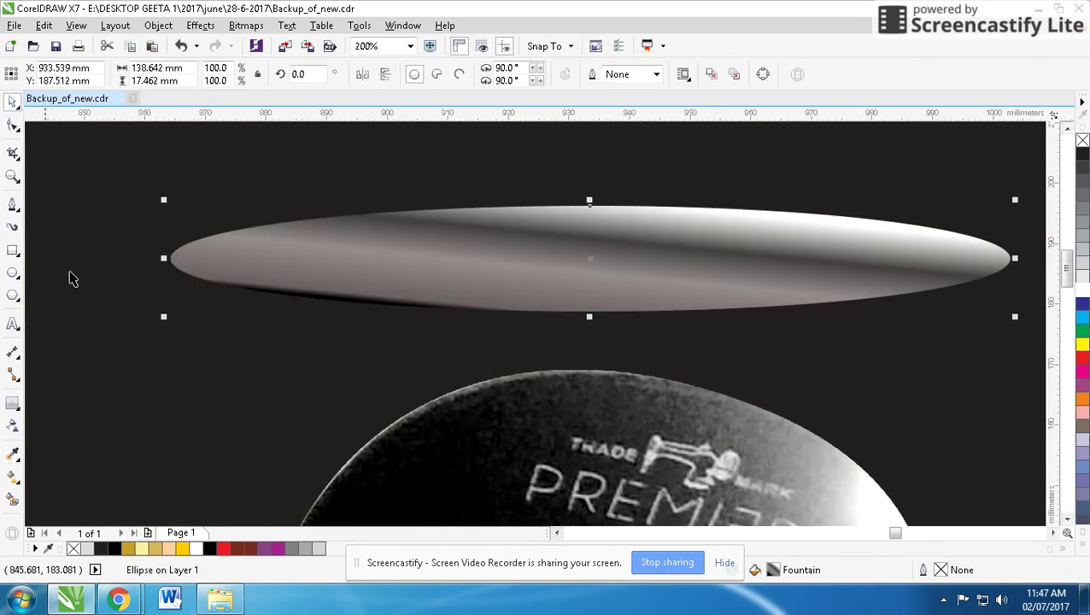
# Step: Add an inward contour to the ellipse, break it apart, and trim the outer ellipse
pyautogui.click(13, 403)
pyautogui.moveTo(256, 241); pyautogui.dragTo(231, 232)
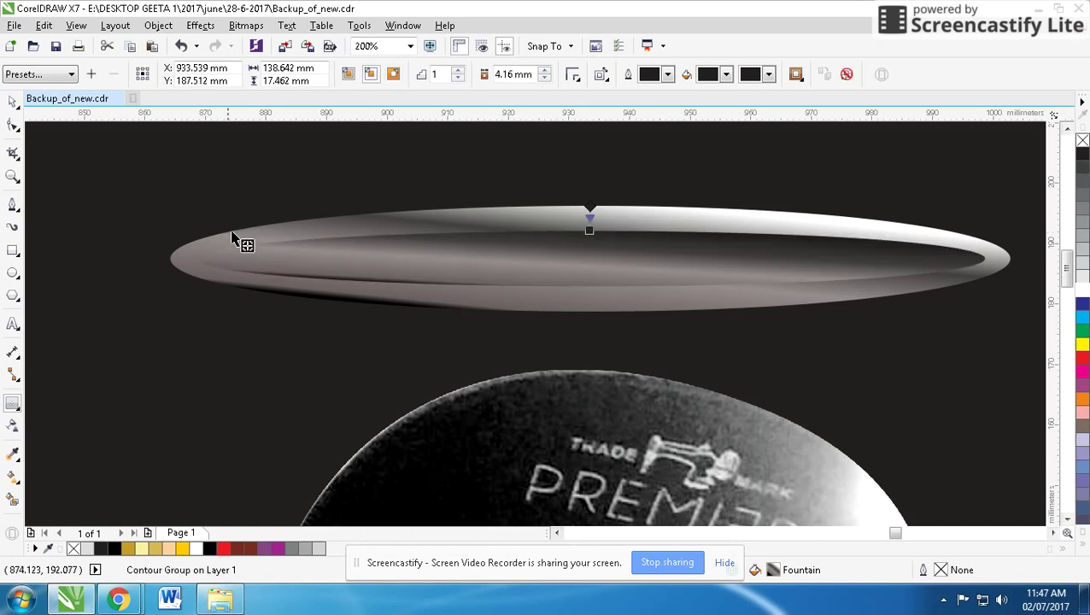
pyautogui.click(12, 100)
pyautogui.rightClick(582, 260)
pyautogui.click(609, 289)
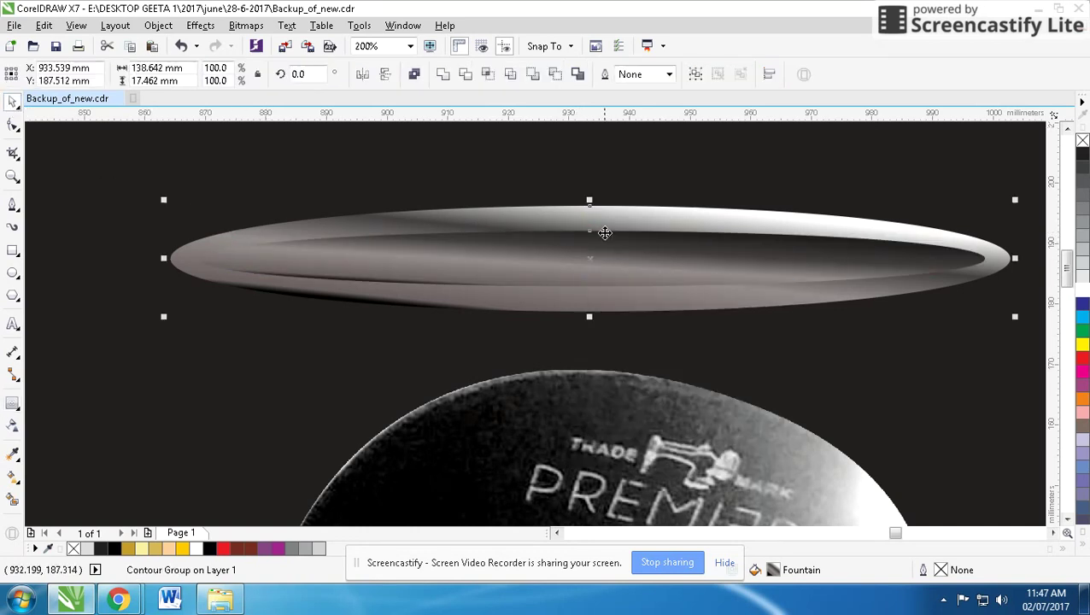
pyautogui.click(568, 226)
pyautogui.press('Delete')
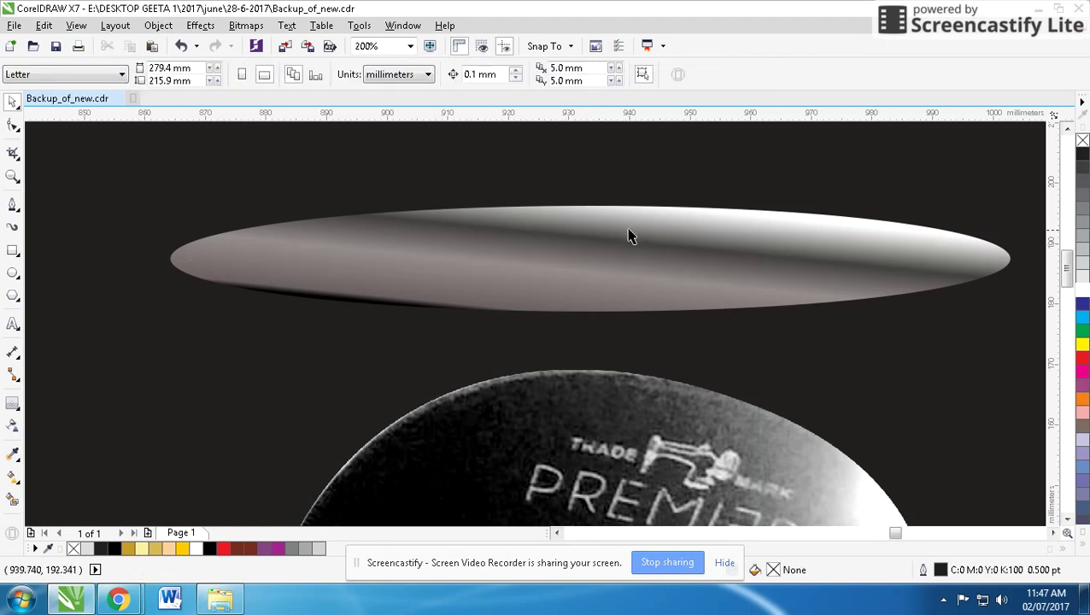
pyautogui.hotkey('ctrl', 'z')
pyautogui.click(464, 75)
# Step: Smart Fill the band between the ellipses and move the gradient ellipse up above it
pyautogui.click(501, 287)
pyautogui.click(12, 502)
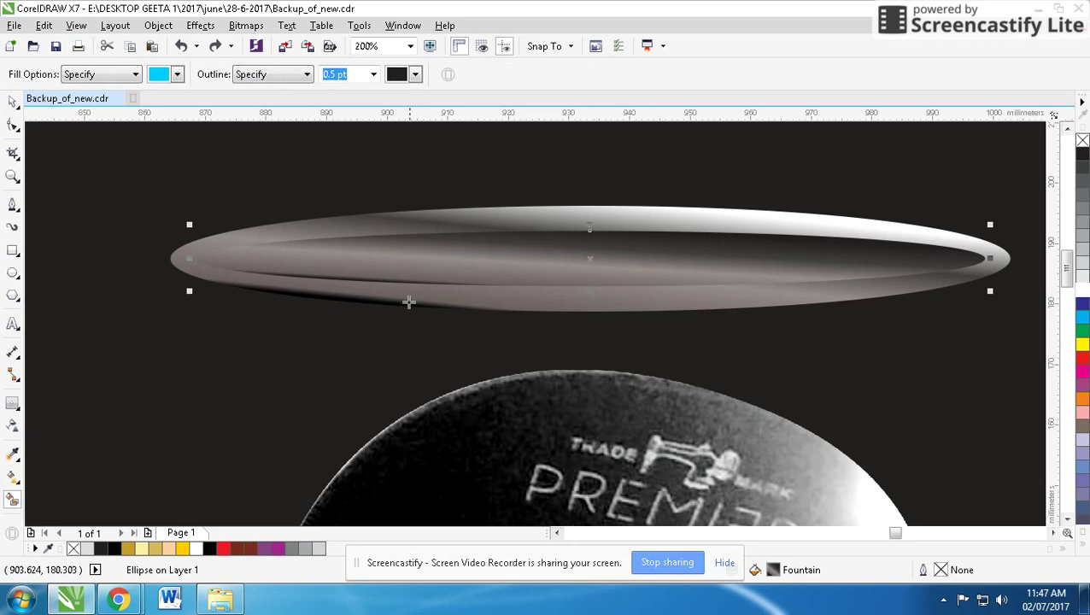
pyautogui.click(406, 302)
pyautogui.hotkey('ctrl', 'z')
pyautogui.click(13, 100)
pyautogui.click(381, 246)
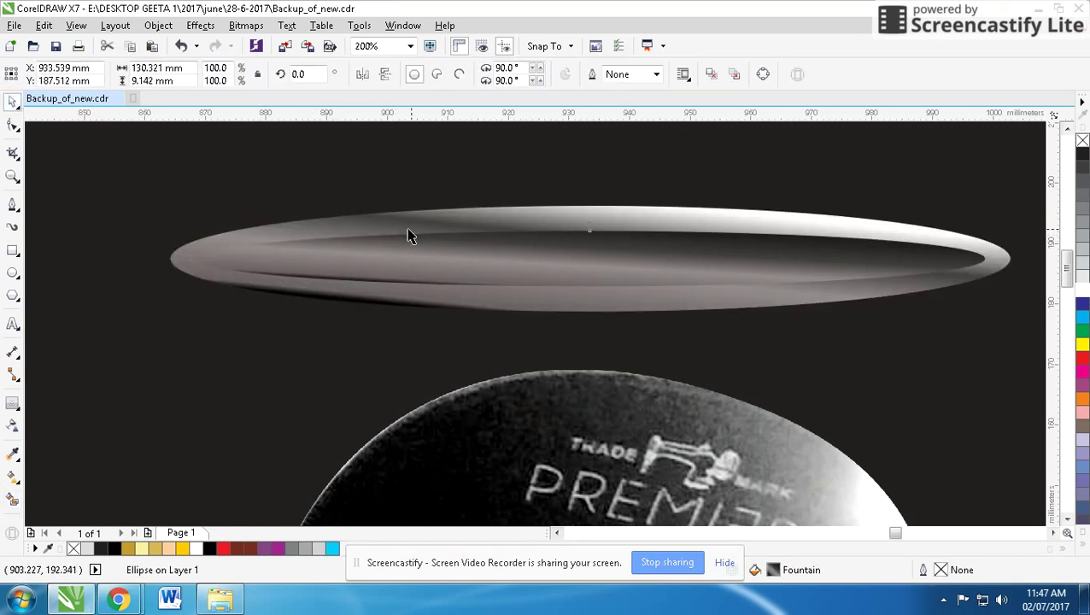
pyautogui.moveTo(550, 282); pyautogui.dragTo(543, 188)
# Step: Copy the gradient ellipse's gray fill onto the cyan ring with the Attributes Eyedropper
pyautogui.click(449, 223)
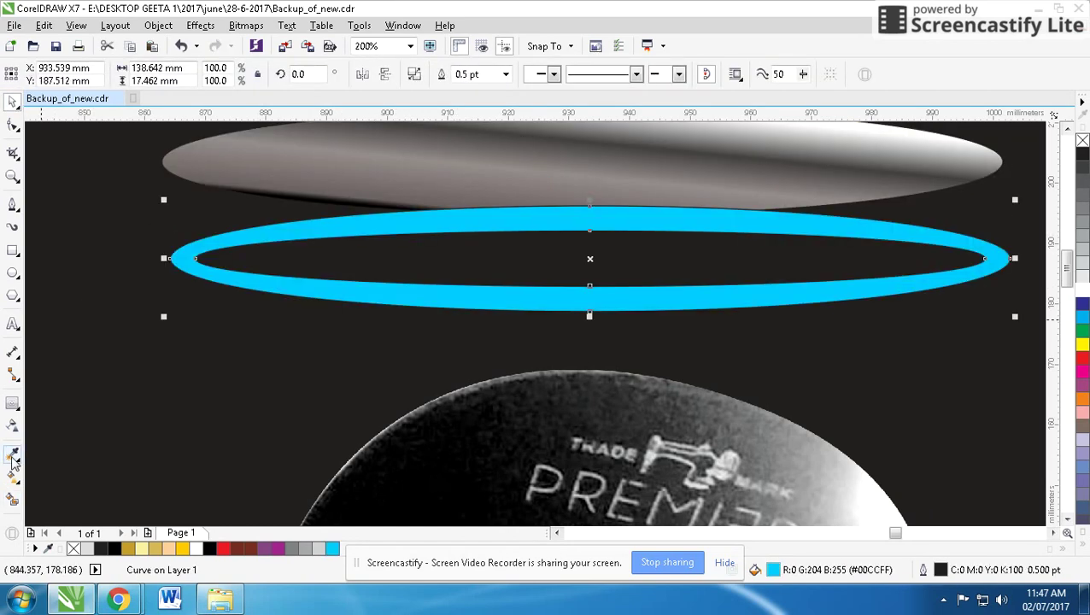
pyautogui.click(12, 455)
pyautogui.click(319, 223)
pyautogui.click(13, 100)
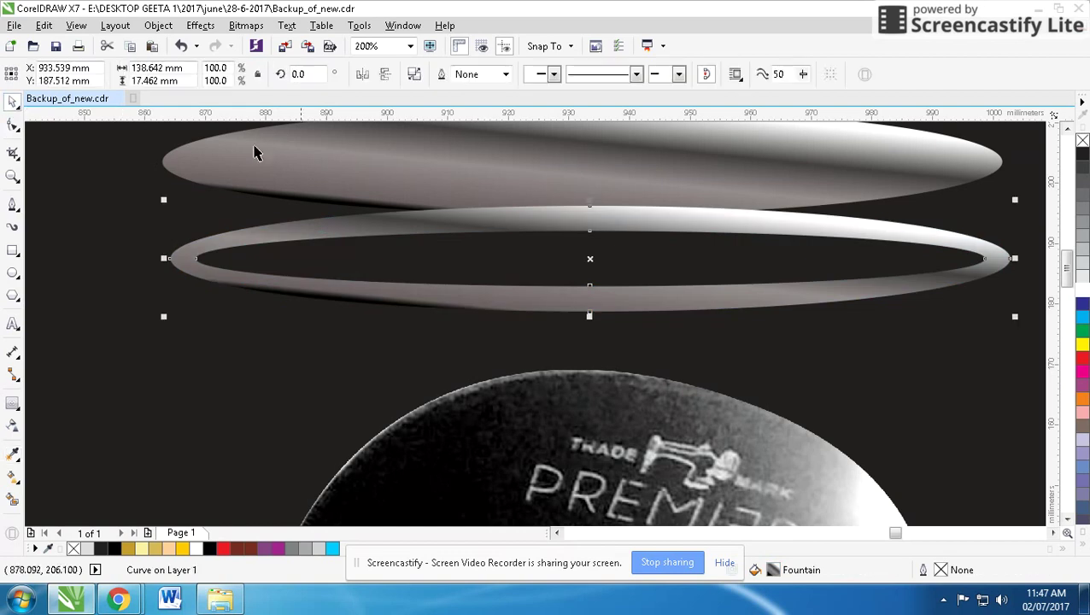
pyautogui.click(420, 195)
pyautogui.scroll(-3, 538, 335)
pyautogui.scroll(1, 538, 336)
pyautogui.scroll(1, 538, 336)
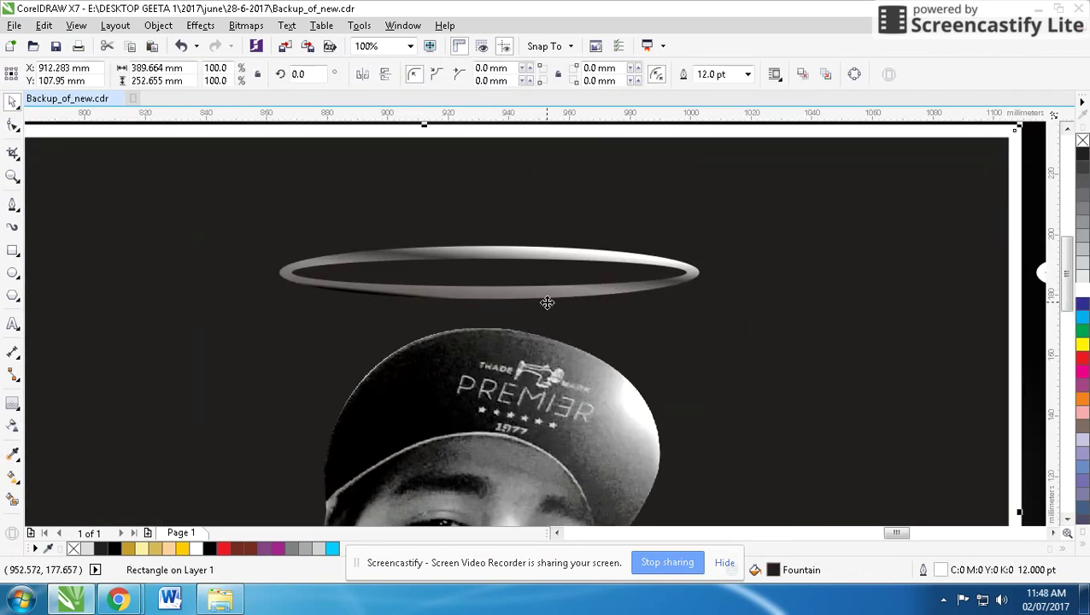
# Step: Convert the halo ring to a bitmap and apply a 32-pixel Gaussian blur
pyautogui.click(548, 298)
pyautogui.scroll(1, 545, 331)
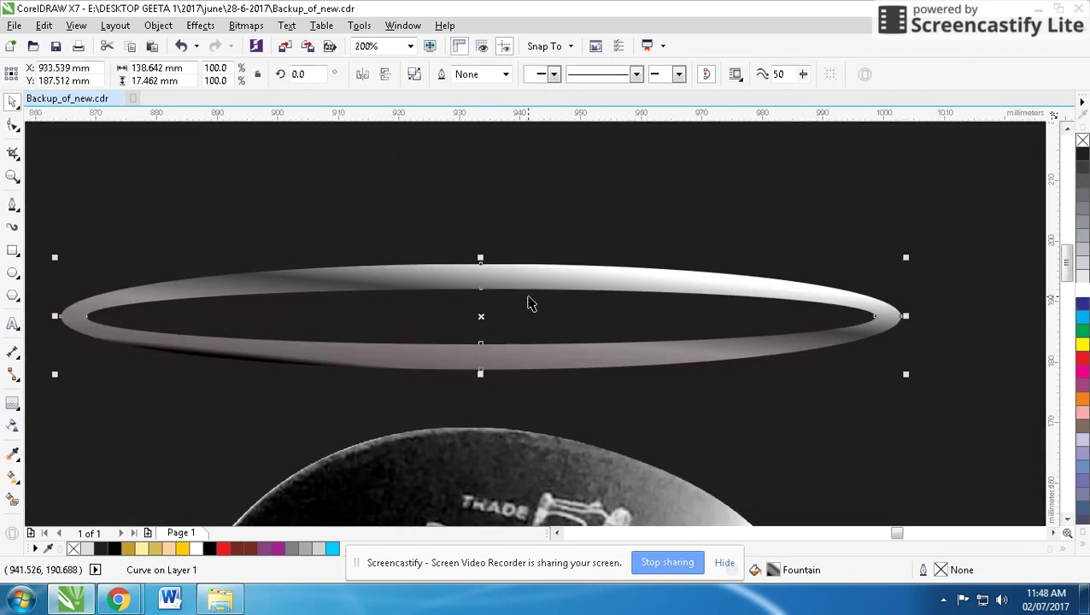
pyautogui.click(247, 26)
pyautogui.click(312, 43)
pyautogui.click(246, 25)
pyautogui.moveTo(316, 377)
pyautogui.click(448, 324)
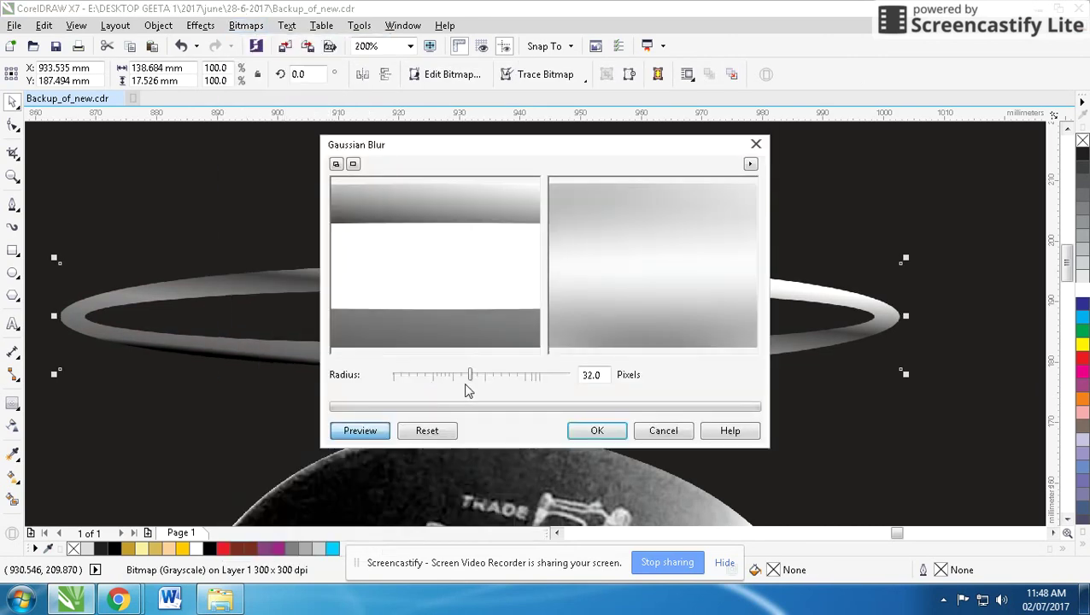
pyautogui.click(597, 430)
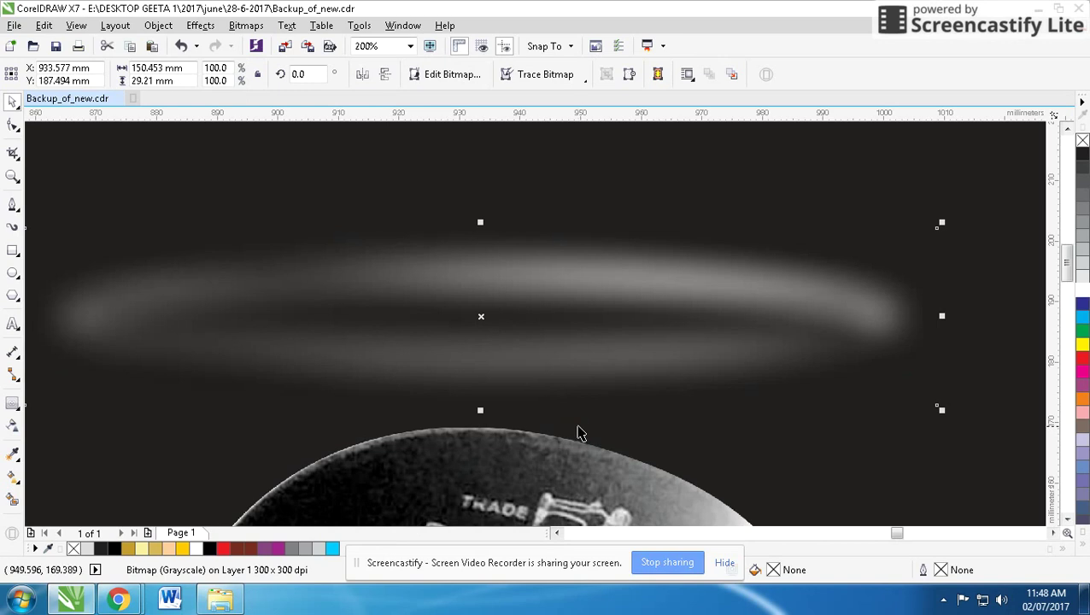
pyautogui.scroll(-1, 540, 321)
pyautogui.scroll(-1, 557, 333)
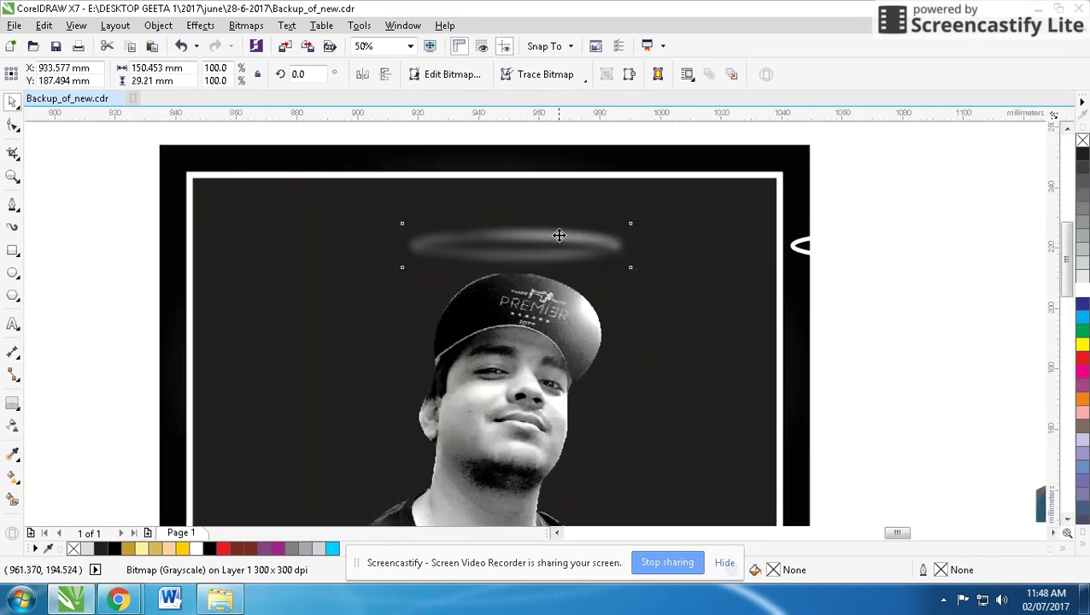
pyautogui.scroll(1, 623, 304)
# Step: Stack smaller scaled copies of the blurred halo above it, then delete the middle copy
pyautogui.moveTo(691, 298); pyautogui.dragTo(634, 287)
pyautogui.moveTo(577, 343); pyautogui.dragTo(577, 273)
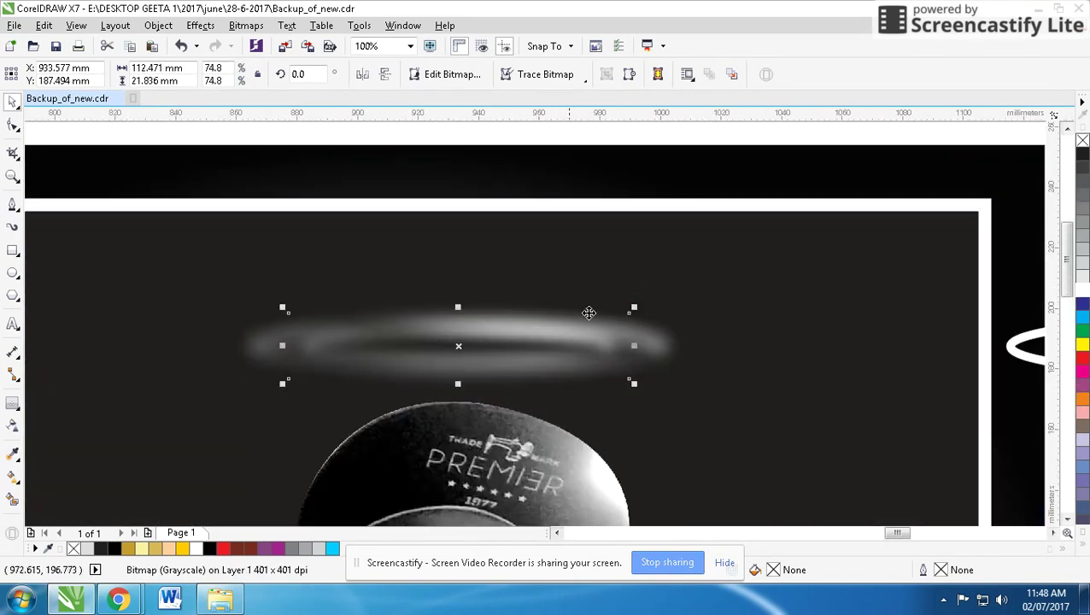
pyautogui.moveTo(633, 240); pyautogui.dragTo(573, 250)
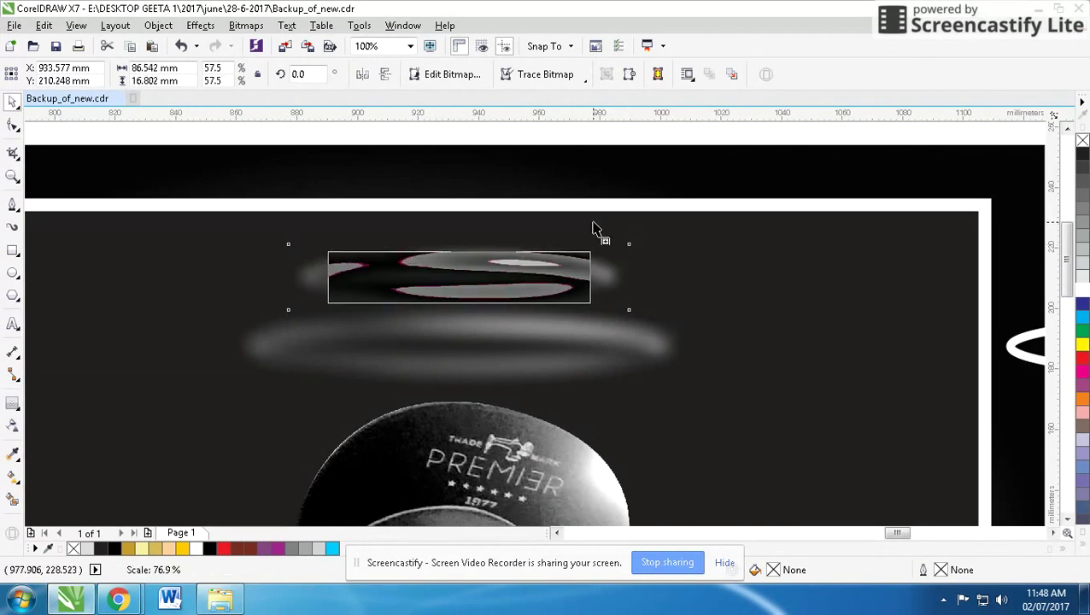
pyautogui.click(499, 227)
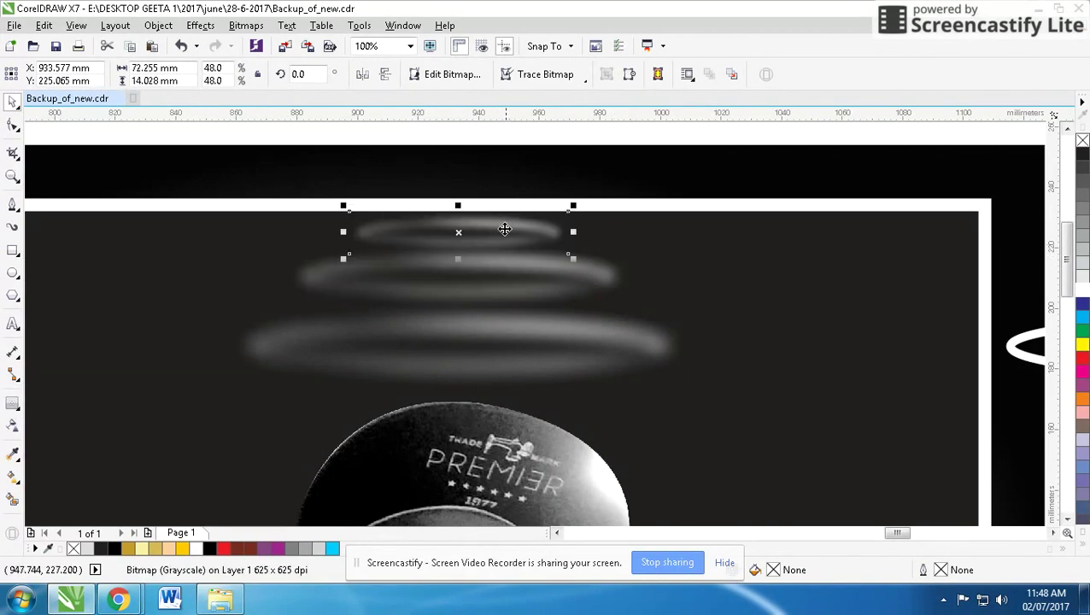
pyautogui.scroll(2, 540, 319)
pyautogui.press('Delete')
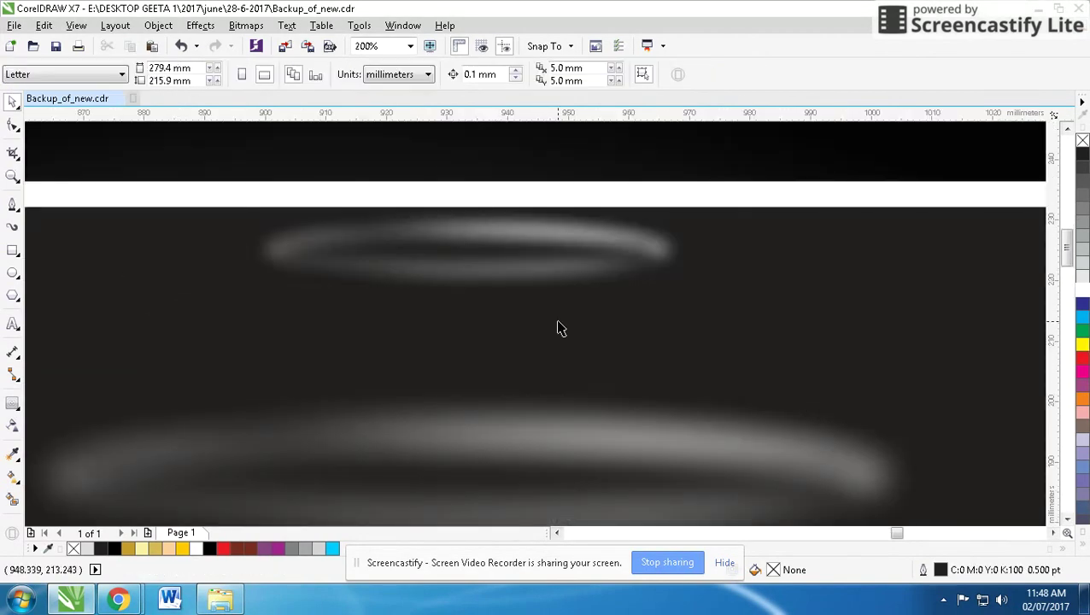
# Step: Move the white ellipse up between the blurred rings, shrink it slightly, and blur it as a bitmap
pyautogui.press('Tab')
pyautogui.moveTo(715, 446); pyautogui.dragTo(712, 323)
pyautogui.moveTo(895, 296); pyautogui.dragTo(829, 304)
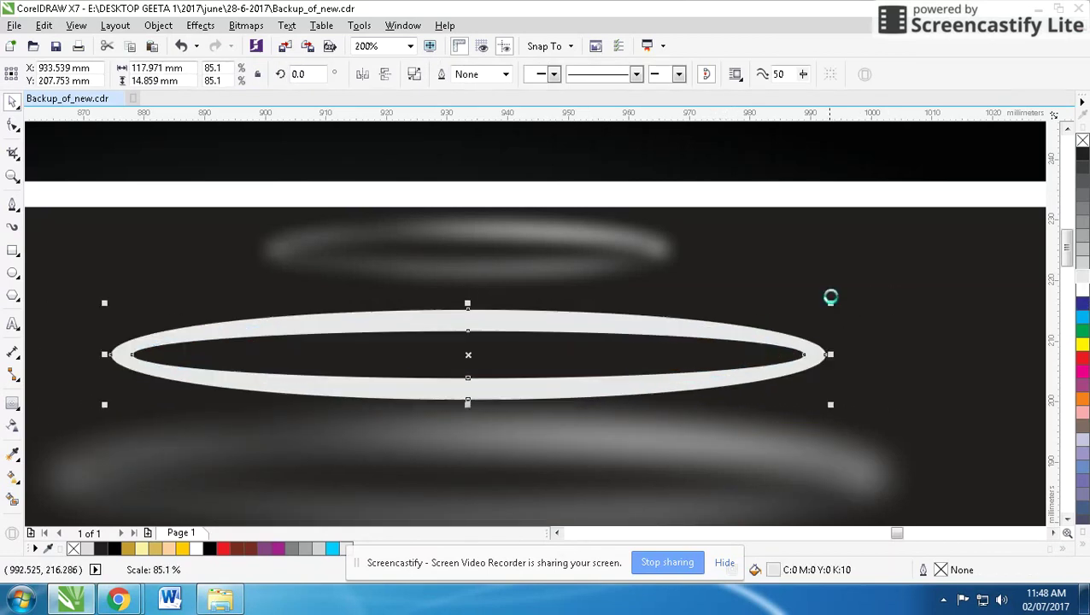
pyautogui.click(246, 25)
pyautogui.click(274, 41)
pyautogui.click(248, 25)
pyautogui.moveTo(260, 371)
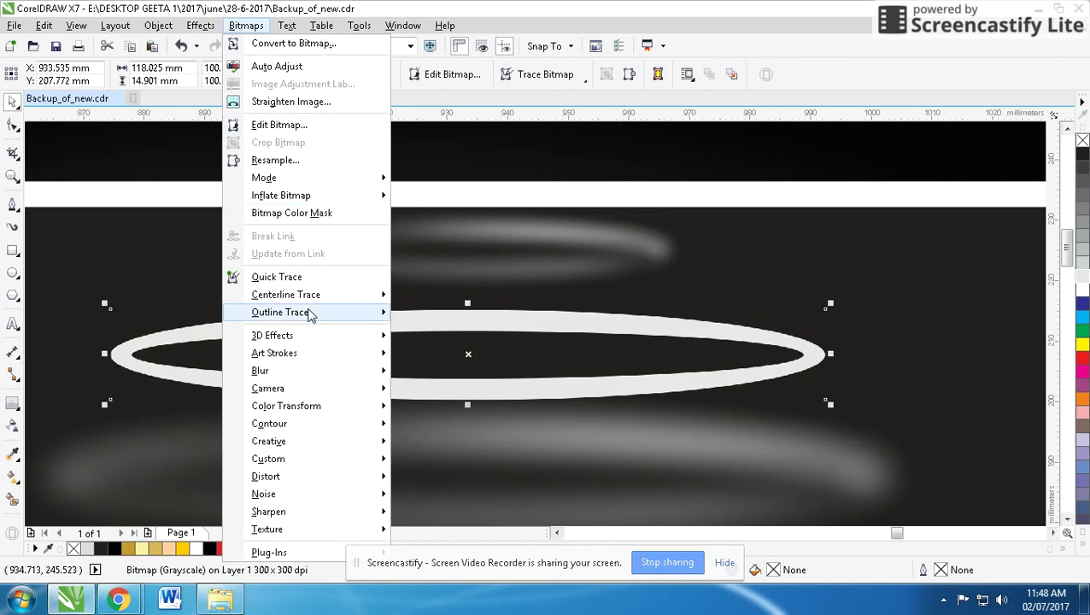
pyautogui.click(451, 389)
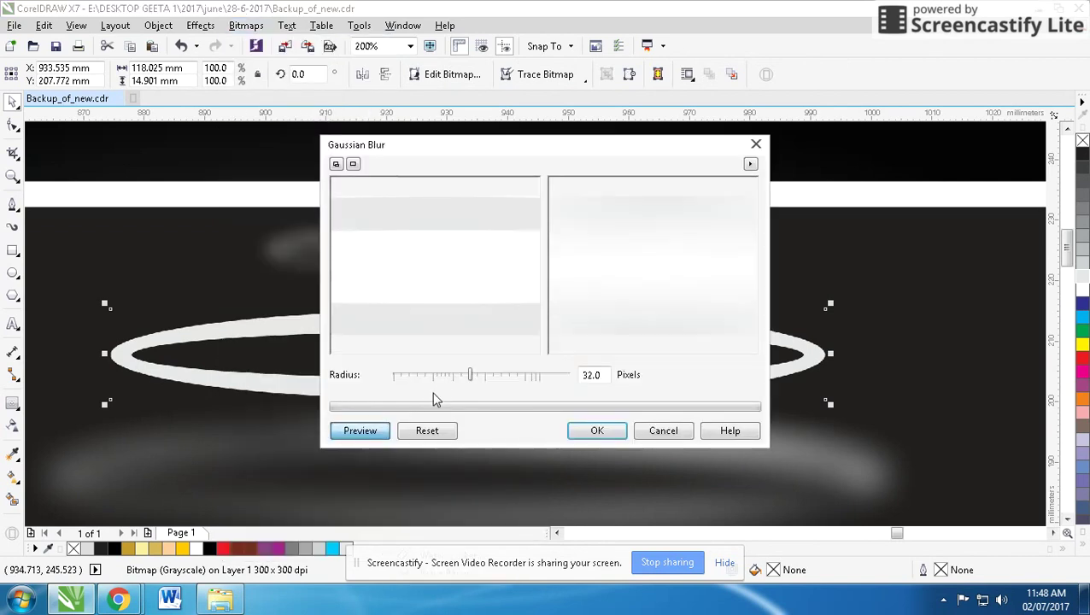
pyautogui.click(598, 430)
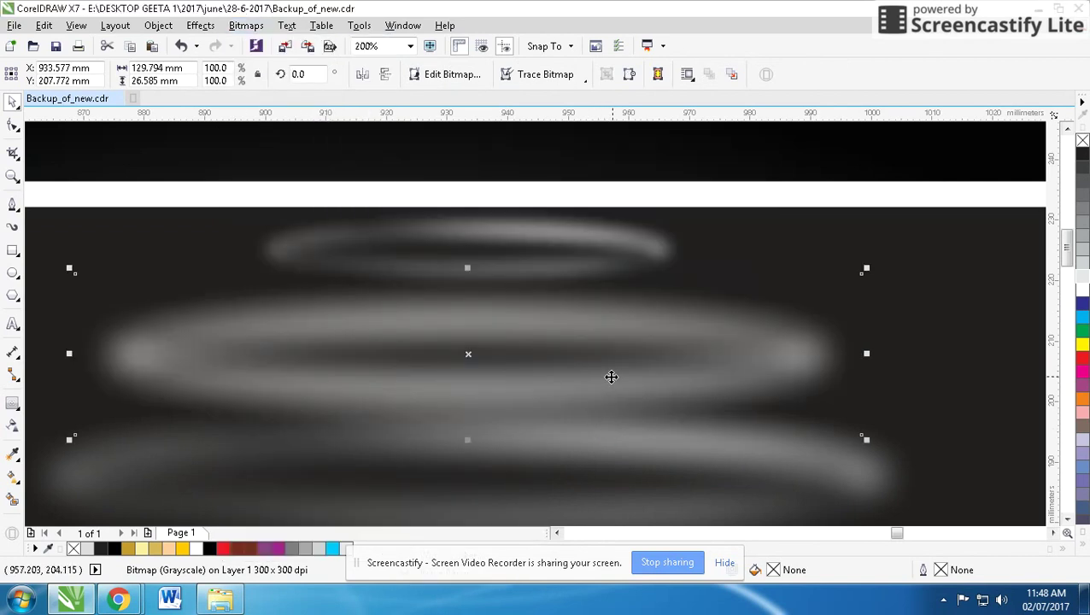
# Step: Redo the ring's Gaussian blur at 8 pixels, then add a 20-pixel Gaussian blur
pyautogui.scroll(-2, 513, 337)
pyautogui.hotkey('ctrl', 'z')
pyautogui.click(246, 26)
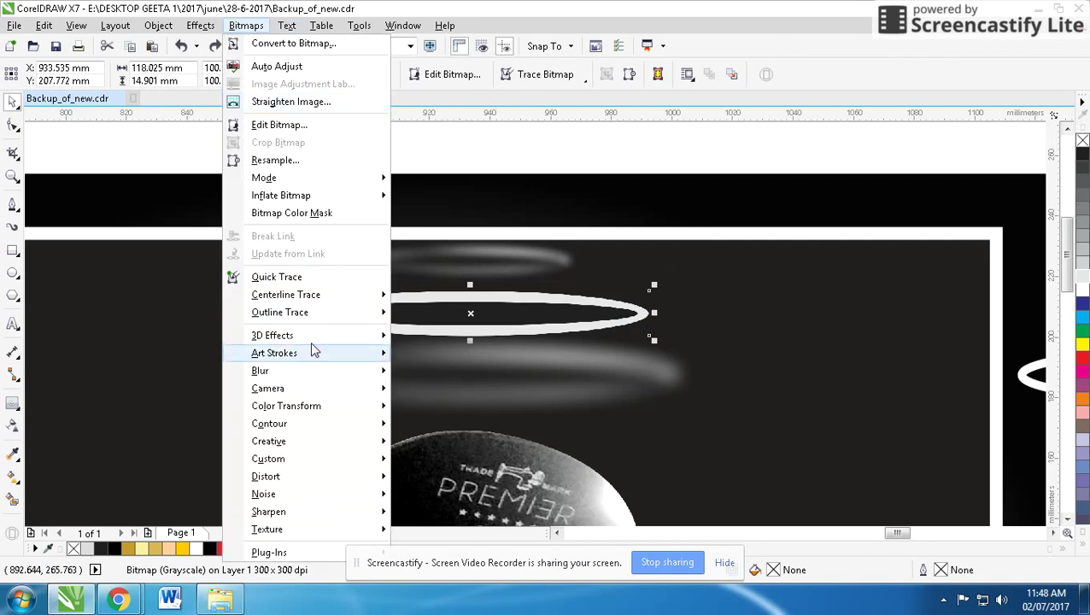
pyautogui.moveTo(260, 371)
pyautogui.click(419, 388)
pyautogui.moveTo(446, 377); pyautogui.dragTo(440, 377)
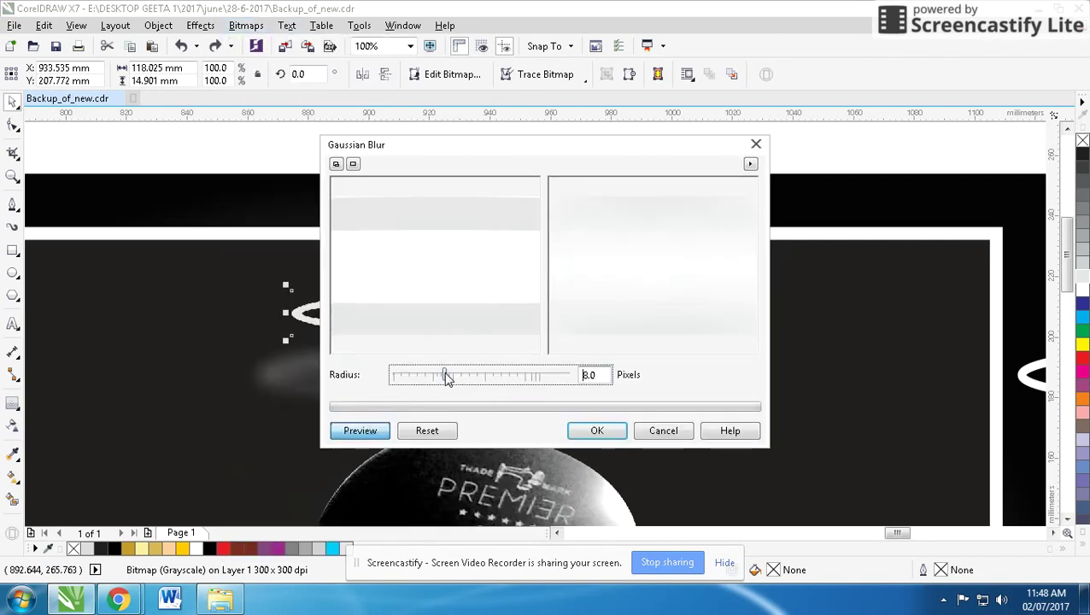
pyautogui.click(590, 430)
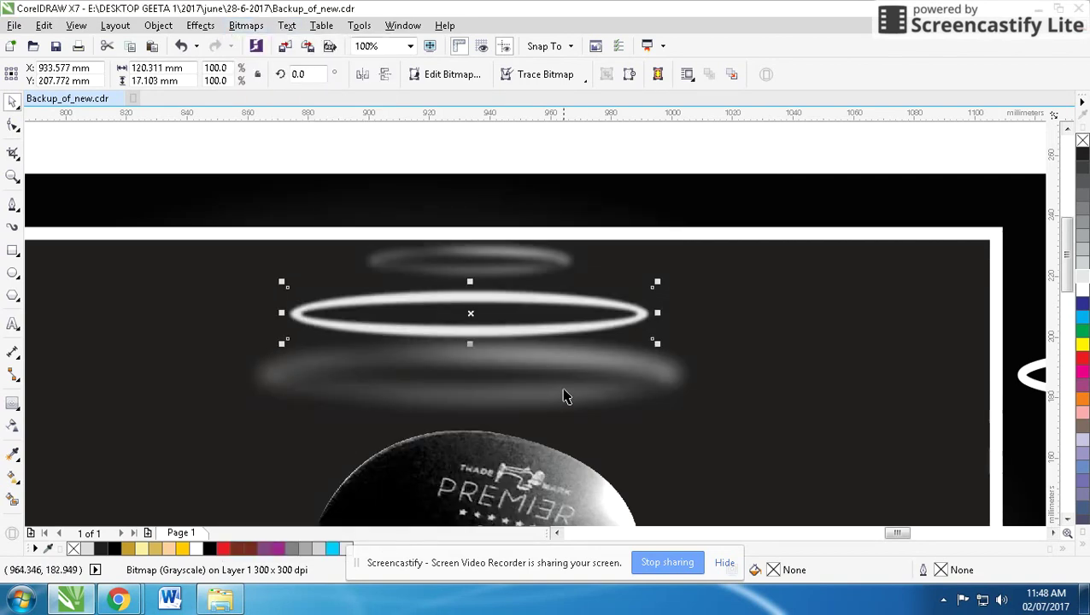
pyautogui.click(246, 26)
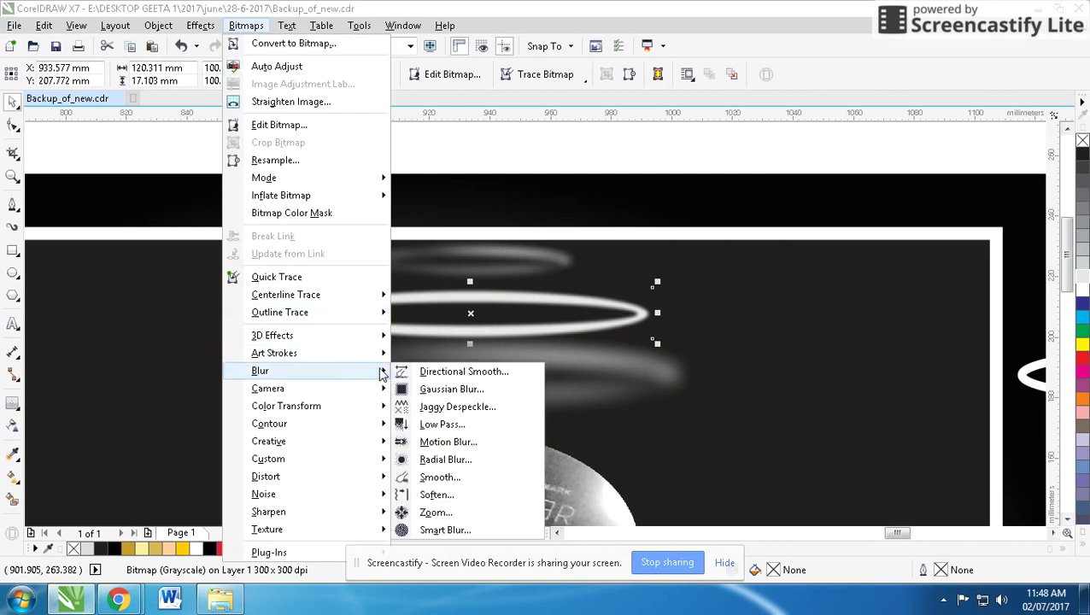
pyautogui.click(436, 391)
pyautogui.moveTo(433, 377); pyautogui.dragTo(462, 377)
pyautogui.click(585, 430)
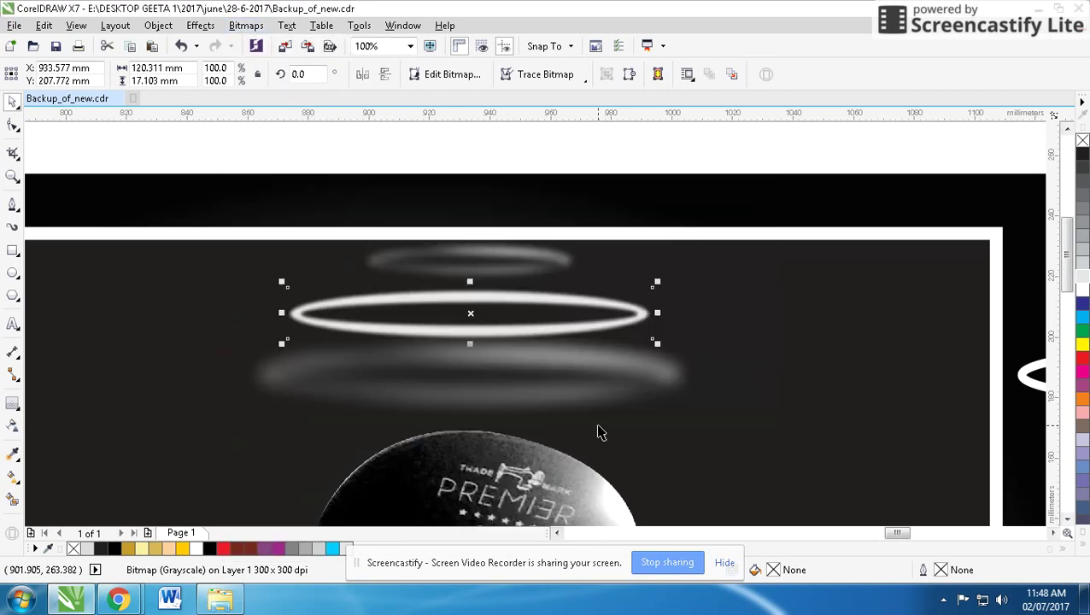
pyautogui.scroll(1, 508, 290)
# Step: Shrink the glowing ring to about 39% as the small top halo above the head
pyautogui.moveTo(859, 291); pyautogui.dragTo(787, 300)
pyautogui.moveTo(655, 284); pyautogui.dragTo(695, 239)
pyautogui.scroll(-2, 598, 282)
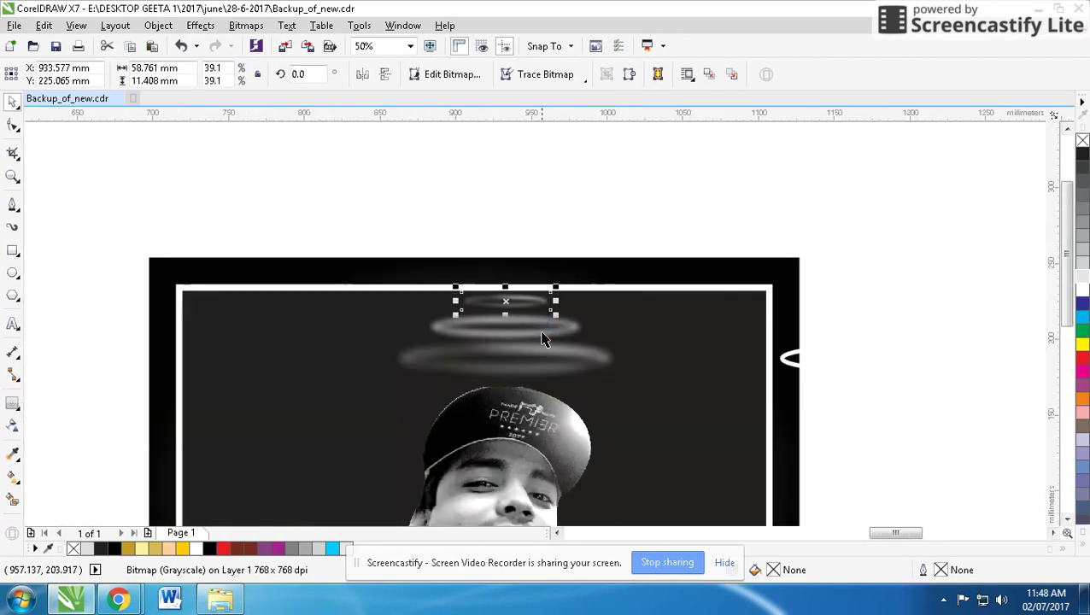
pyautogui.scroll(-3, 543, 333)
pyautogui.scroll(1, 545, 345)
pyautogui.click(788, 255)
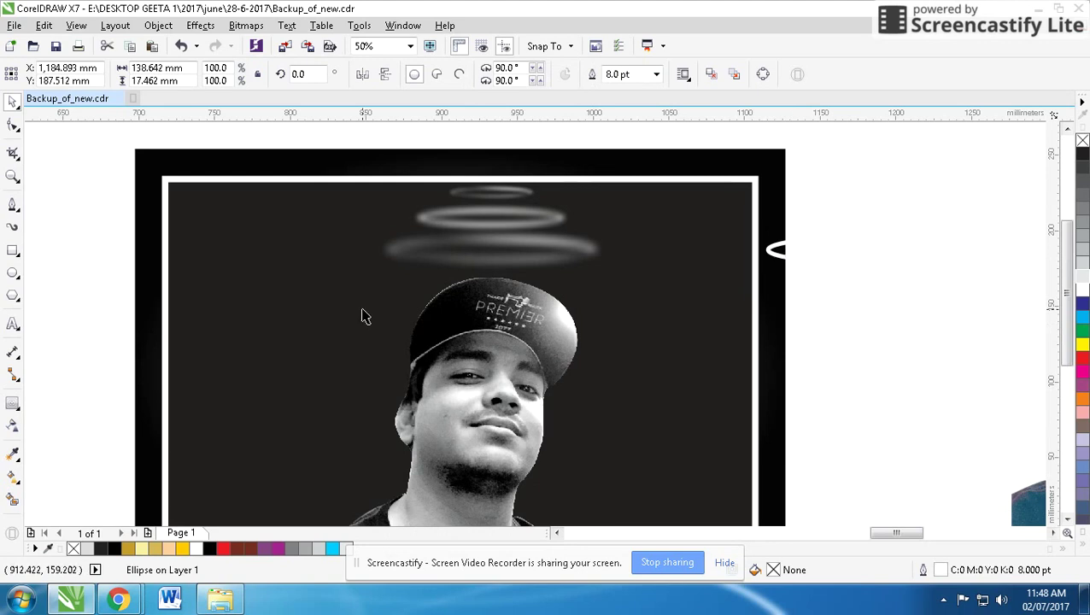
pyautogui.press('Escape')
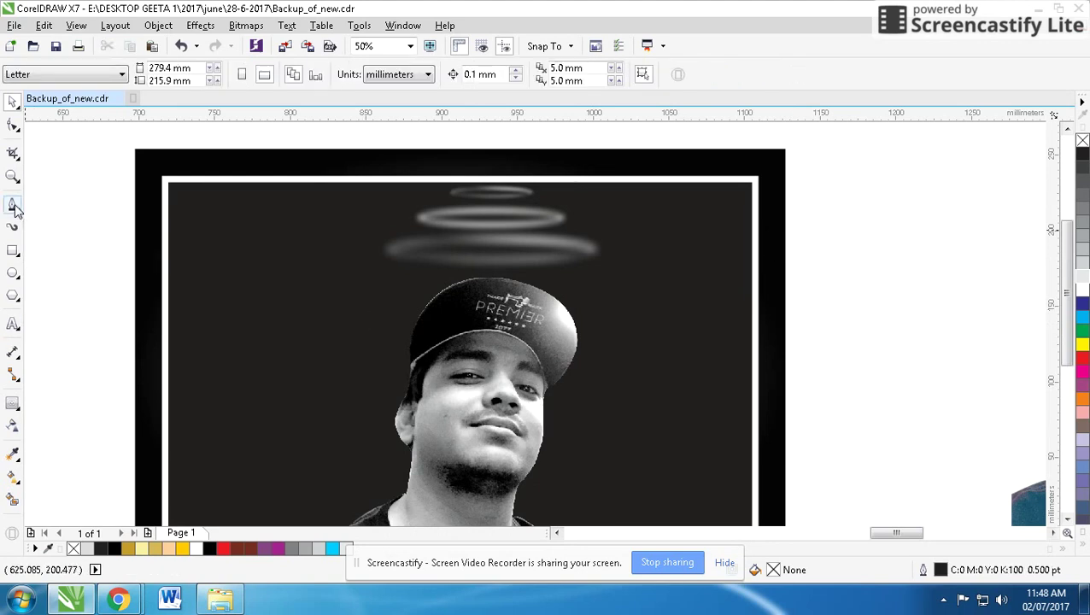
# Step: Draw a wavy Bezier flame curve down the dark panel left of the portrait
pyautogui.click(13, 205)
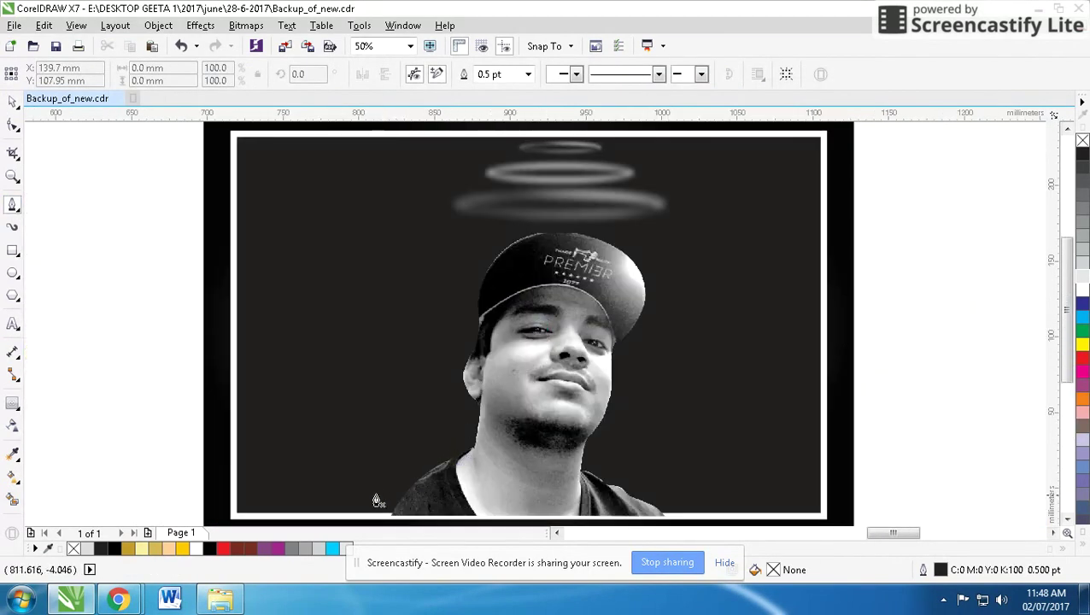
pyautogui.click(231, 511)
pyautogui.moveTo(259, 224); pyautogui.dragTo(287, 154)
pyautogui.moveTo(283, 347); pyautogui.dragTo(282, 360)
pyautogui.moveTo(313, 445); pyautogui.dragTo(307, 472)
pyautogui.click(283, 500)
pyautogui.click(360, 400)
# Step: Add curved flame nodes down the left side of the framed background
pyautogui.click(338, 264)
pyautogui.moveTo(366, 177)
pyautogui.mouseDown()
pyautogui.moveTo(369, 150)
pyautogui.moveTo(354, 141)
pyautogui.mouseUp()
pyautogui.click(396, 203)
pyautogui.click(366, 338)
pyautogui.click(395, 418)
pyautogui.moveTo(368, 466); pyautogui.dragTo(364, 483)
# Step: Switch to Wireframe view and continue the wavy flame outline past the portrait
pyautogui.click(76, 24)
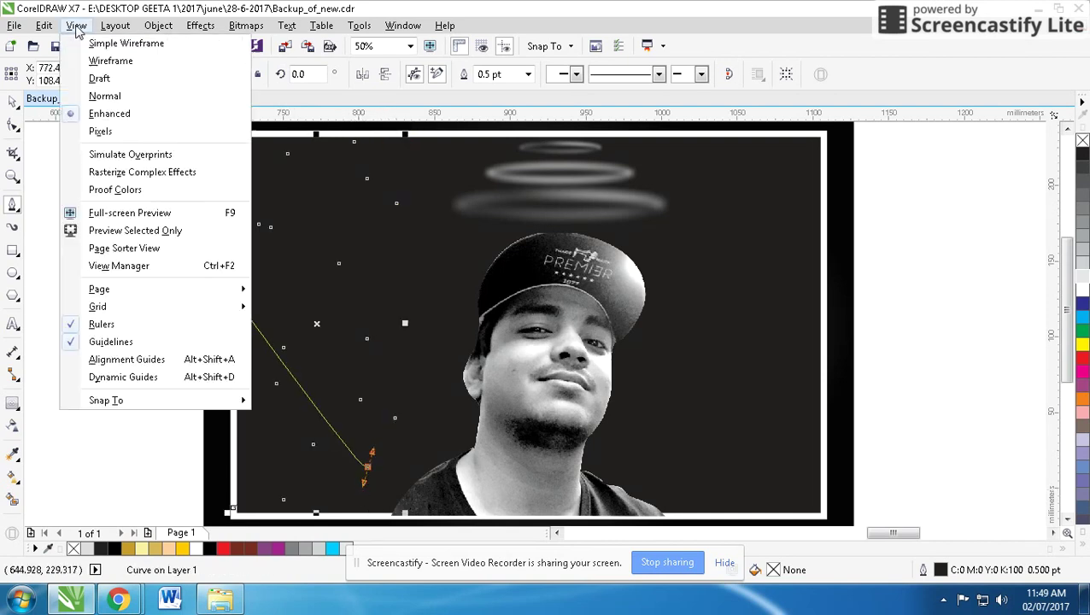
pyautogui.click(103, 61)
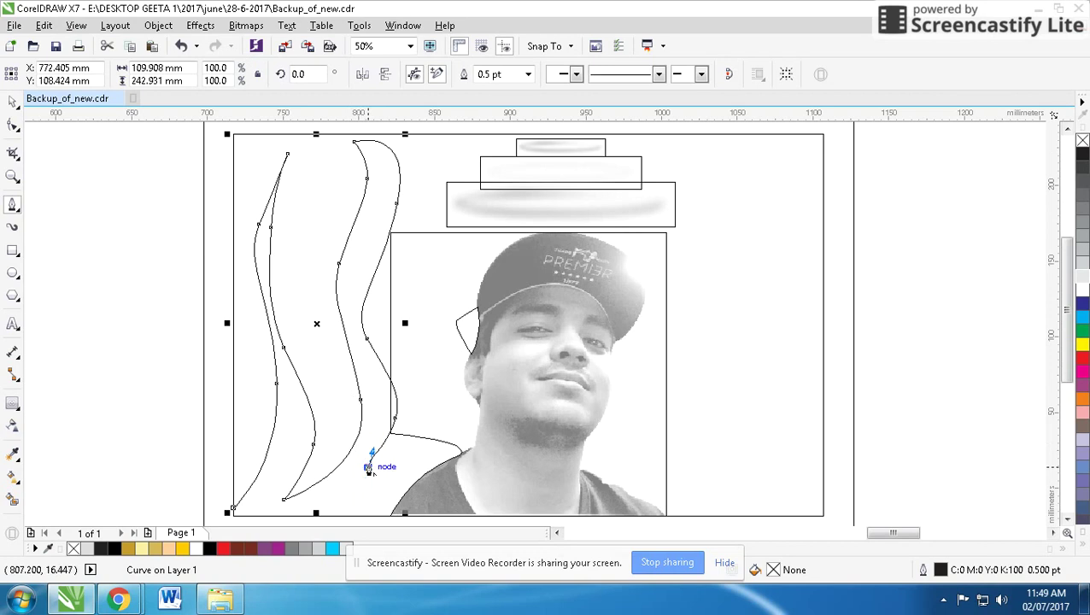
pyautogui.click(427, 389)
pyautogui.moveTo(427, 232); pyautogui.dragTo(431, 267)
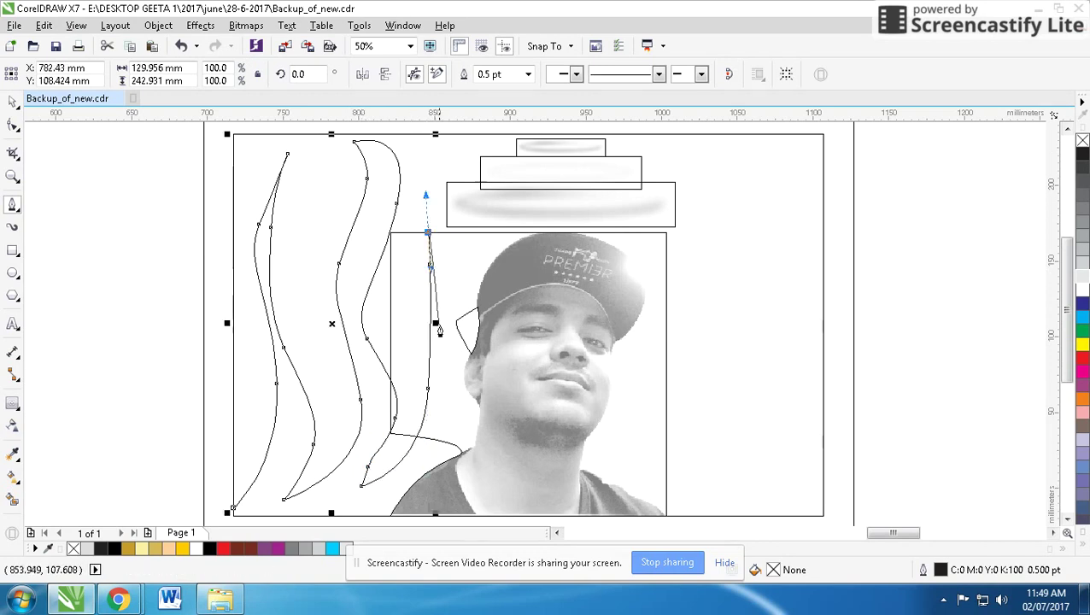
pyautogui.click(437, 425)
pyautogui.moveTo(491, 212); pyautogui.dragTo(501, 241)
pyautogui.moveTo(577, 436); pyautogui.dragTo(583, 434)
pyautogui.moveTo(634, 303)
pyautogui.mouseDown()
pyautogui.moveTo(613, 219)
pyautogui.moveTo(660, 284)
pyautogui.mouseUp()
pyautogui.moveTo(652, 442); pyautogui.dragTo(641, 470)
# Step: Draw the flame peaks up and down the right side of the page
pyautogui.moveTo(699, 510); pyautogui.dragTo(726, 516)
pyautogui.click(745, 441)
pyautogui.moveTo(723, 282); pyautogui.dragTo(721, 248)
pyautogui.click(720, 143)
pyautogui.click(757, 233)
pyautogui.moveTo(743, 378); pyautogui.dragTo(745, 400)
pyautogui.click(775, 510)
pyautogui.moveTo(793, 438); pyautogui.dragTo(793, 506)
pyautogui.click(794, 303)
pyautogui.moveTo(806, 148)
pyautogui.mouseDown()
pyautogui.moveTo(834, 271)
pyautogui.moveTo(845, 512)
pyautogui.mouseUp()
# Step: Run the outline back along the bottom and close the flame shape at its start node
pyautogui.click(565, 323)
pyautogui.click(342, 348)
pyautogui.click(230, 304)
pyautogui.click(199, 279)
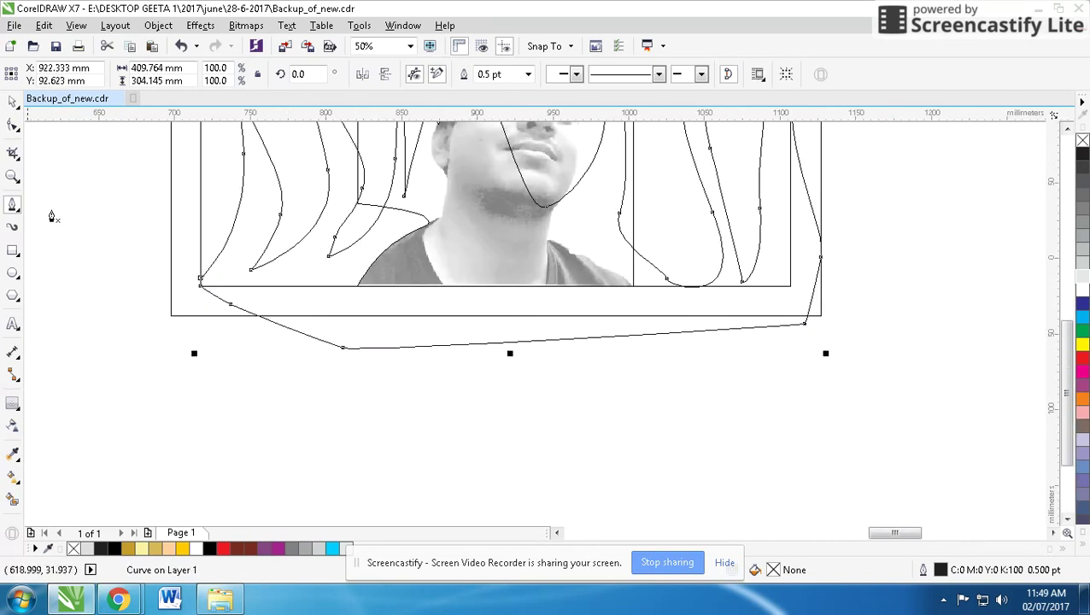
pyautogui.press('Delete')
pyautogui.click(13, 250)
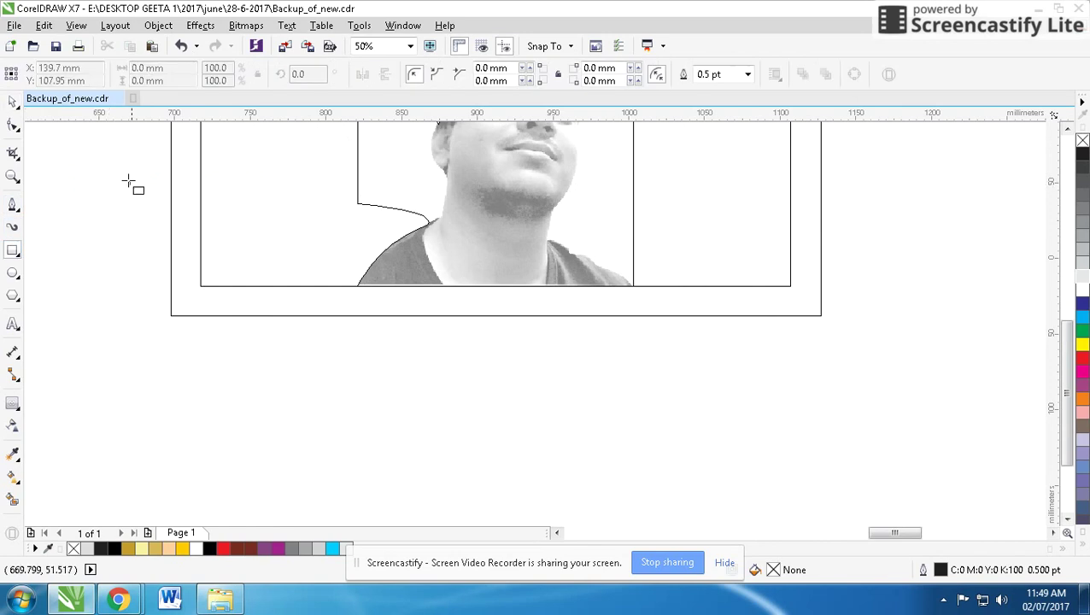
# Step: Draw a small rectangle beside the page and PowerClip the flame shape inside the framed background
pyautogui.moveTo(122, 175); pyautogui.dragTo(168, 240)
pyautogui.click(13, 101)
pyautogui.moveTo(128, 209); pyautogui.dragTo(243, 233)
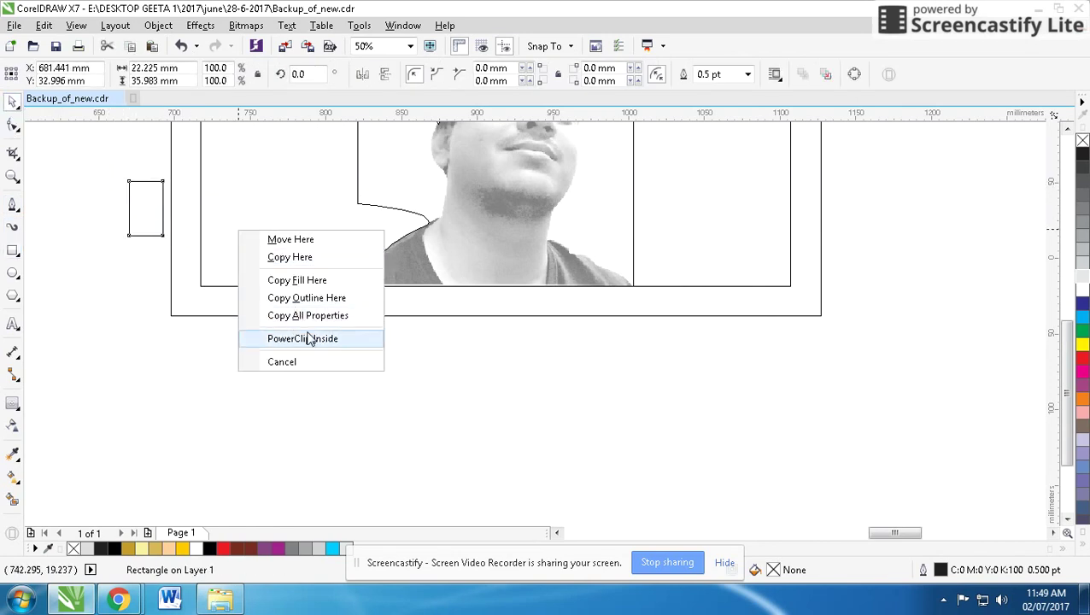
pyautogui.click(278, 339)
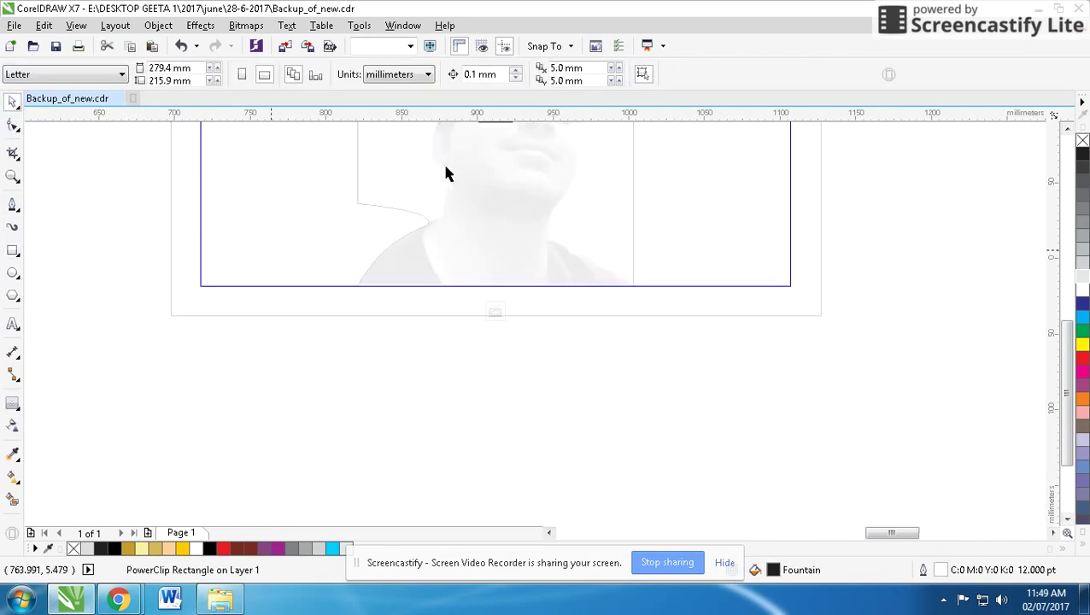
# Step: Fill the clipped flame curves with 20% grey and return to Enhanced view
pyautogui.scroll(-1, 541, 323)
pyautogui.click(577, 269)
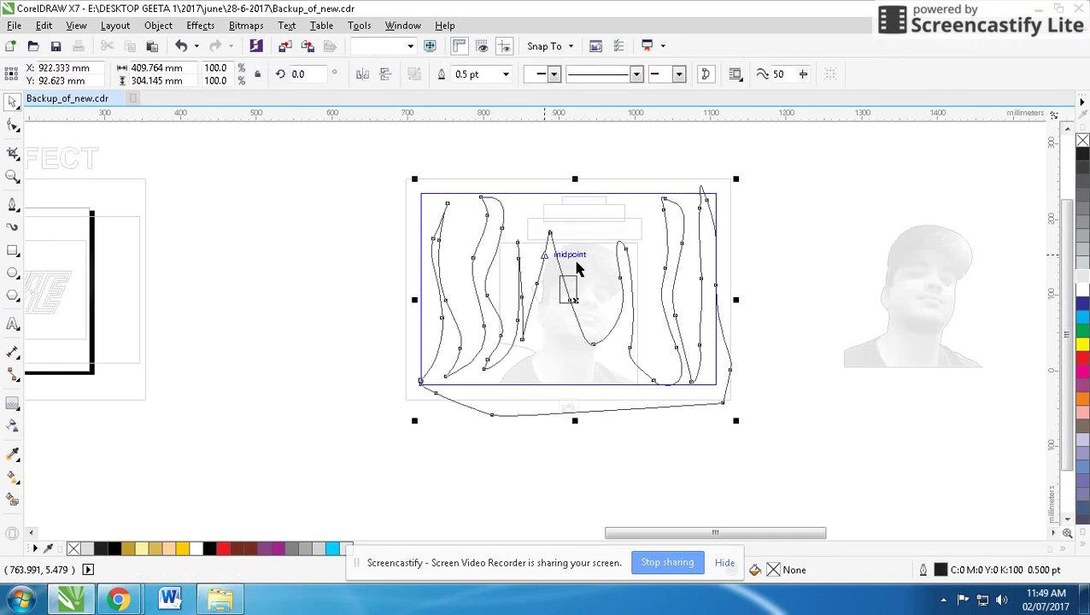
pyautogui.click(1082, 264)
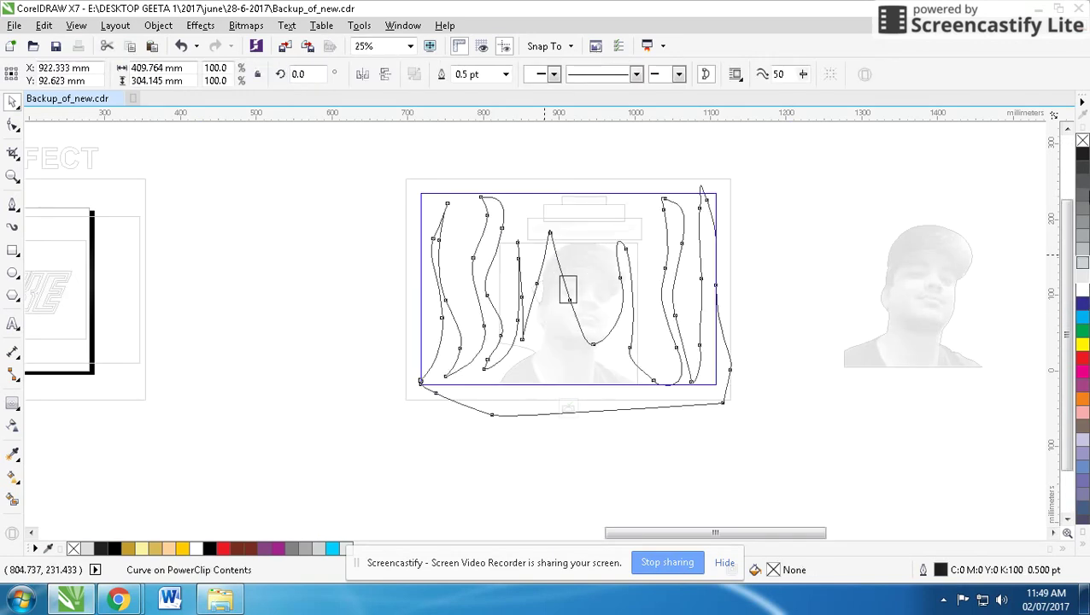
pyautogui.click(13, 453)
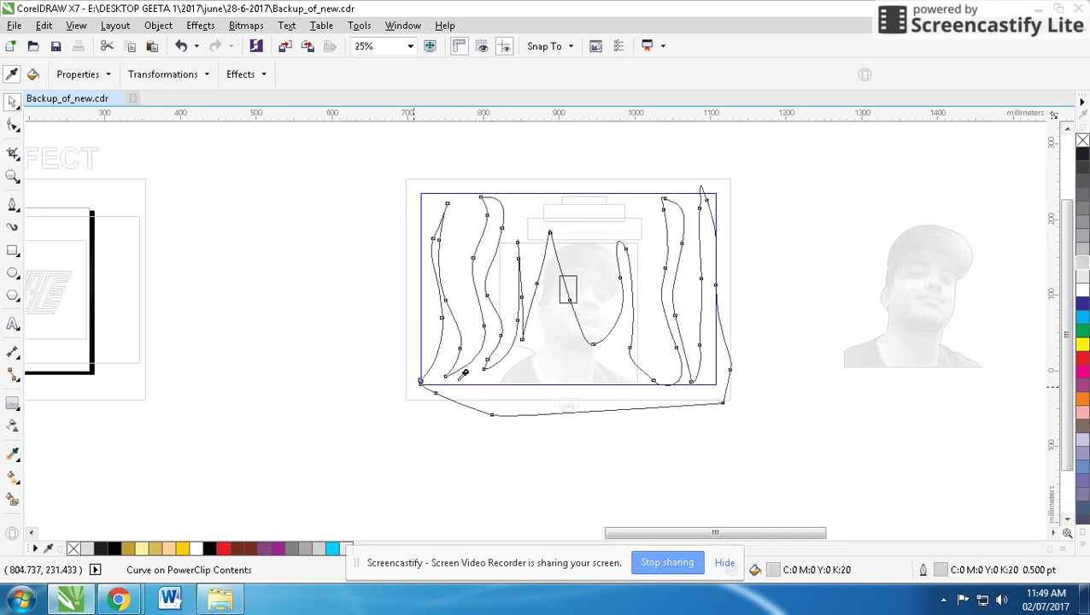
pyautogui.click(13, 102)
pyautogui.click(76, 25)
pyautogui.click(94, 94)
pyautogui.scroll(1, 592, 297)
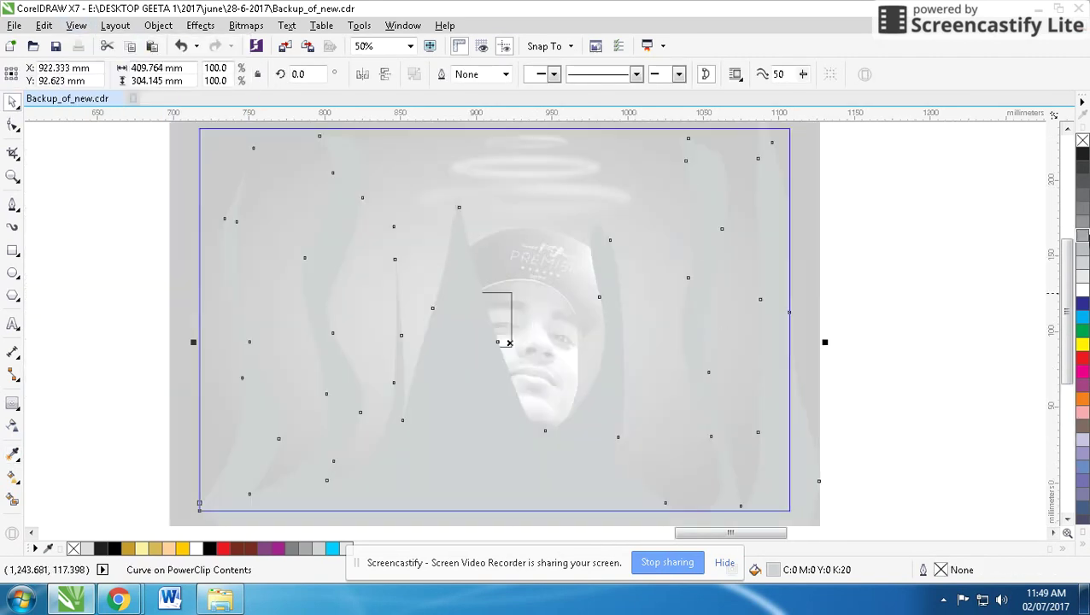
# Step: Give the flames a 50% grey fill and uniform transparency
pyautogui.click(1083, 222)
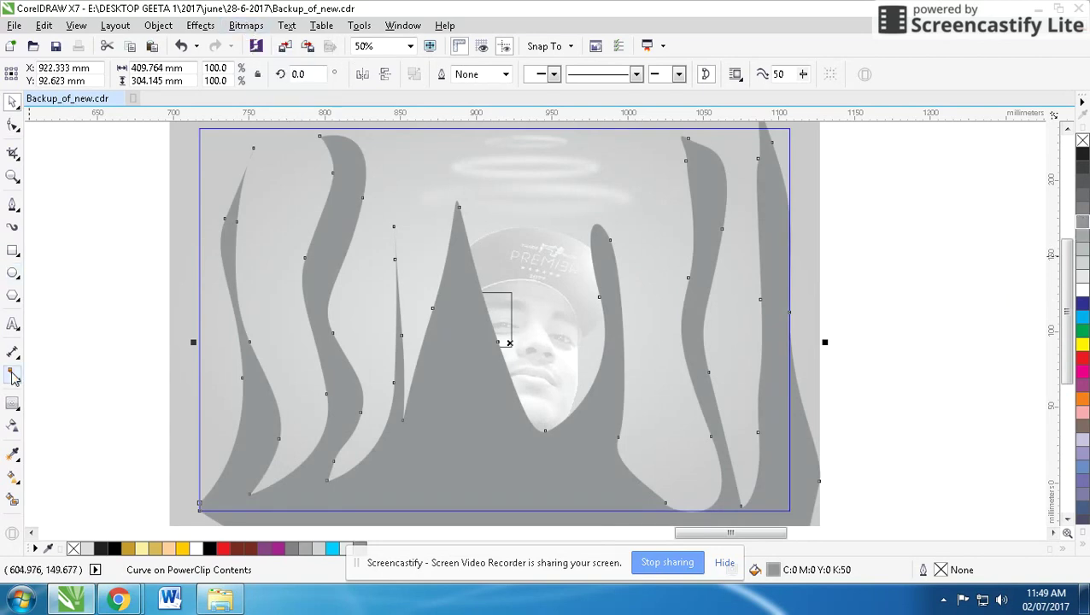
pyautogui.click(11, 428)
pyautogui.click(35, 74)
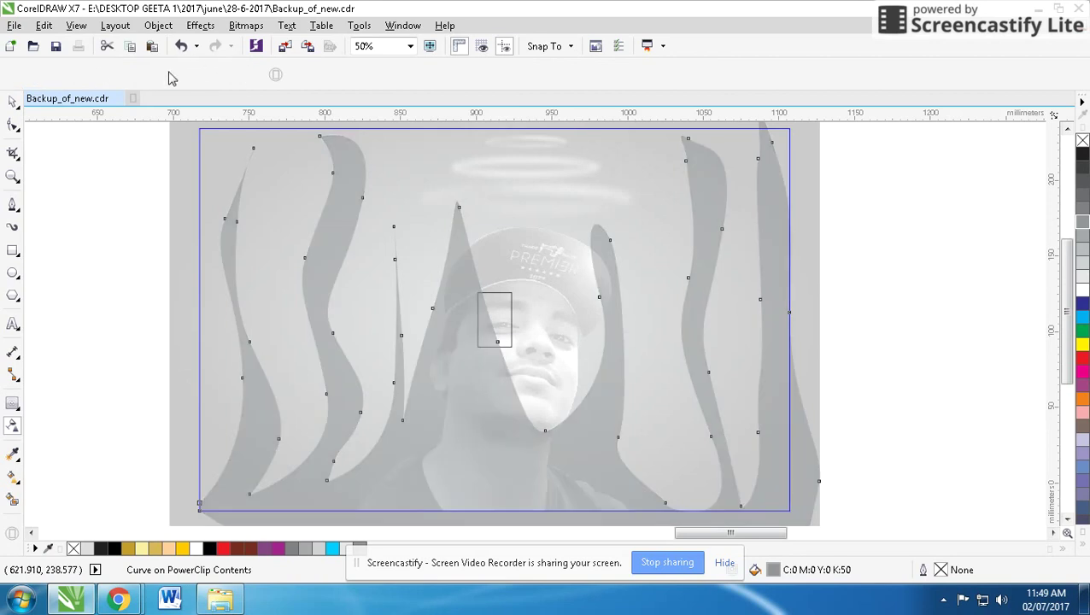
pyautogui.click(12, 102)
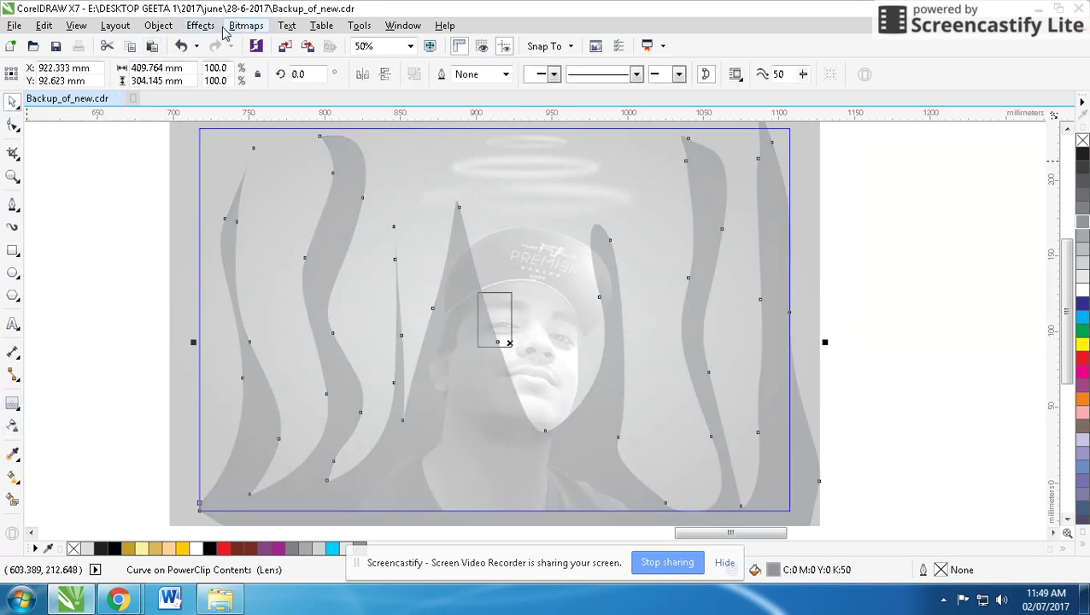
# Step: Convert the flames into a bitmap
pyautogui.click(246, 26)
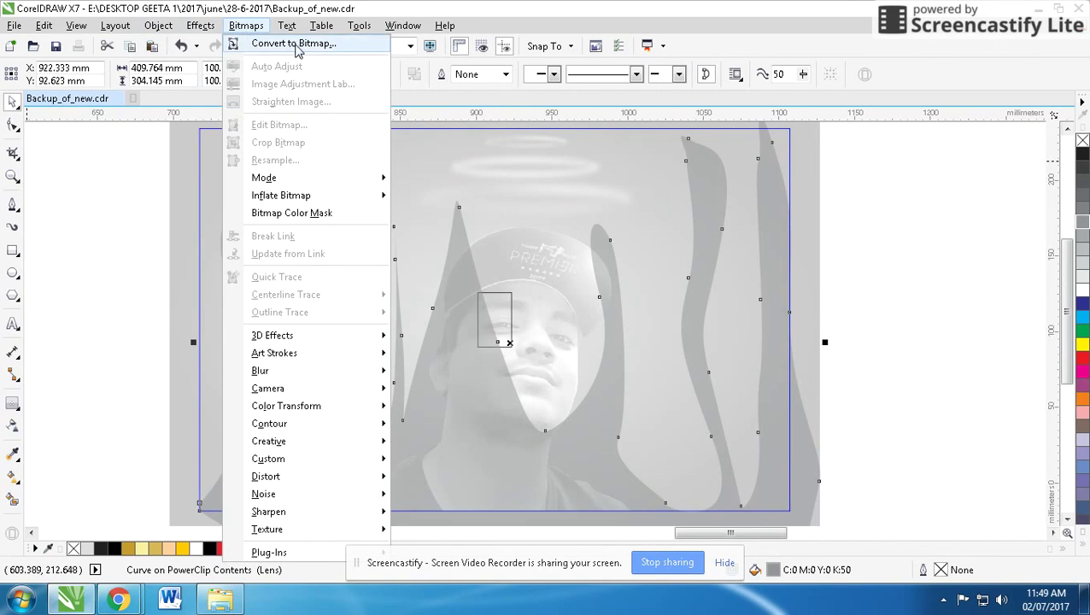
pyautogui.click(296, 49)
pyautogui.press('Return')
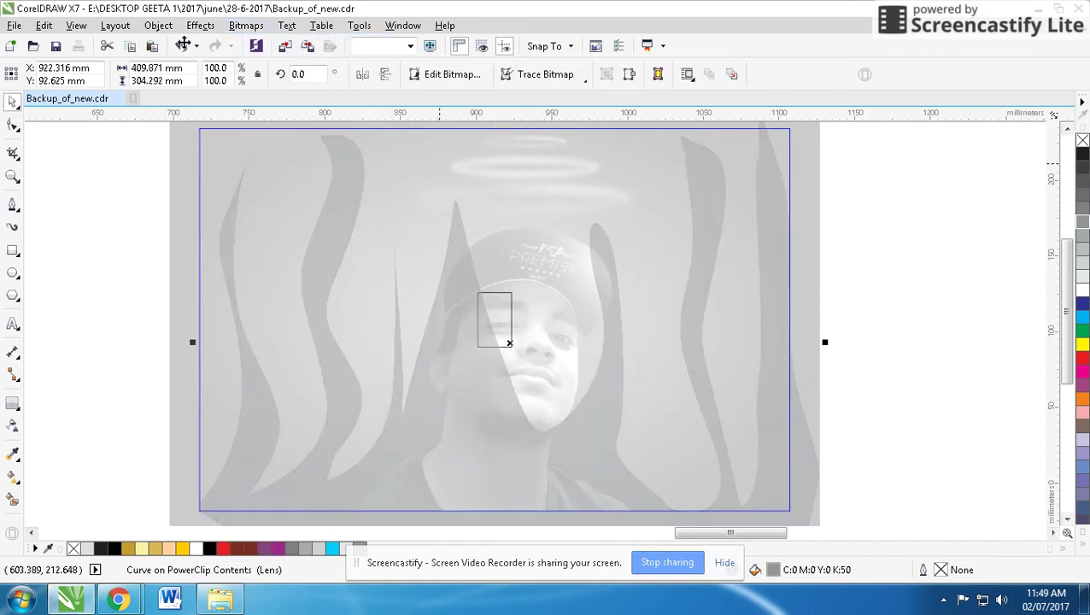
pyautogui.click(13, 500)
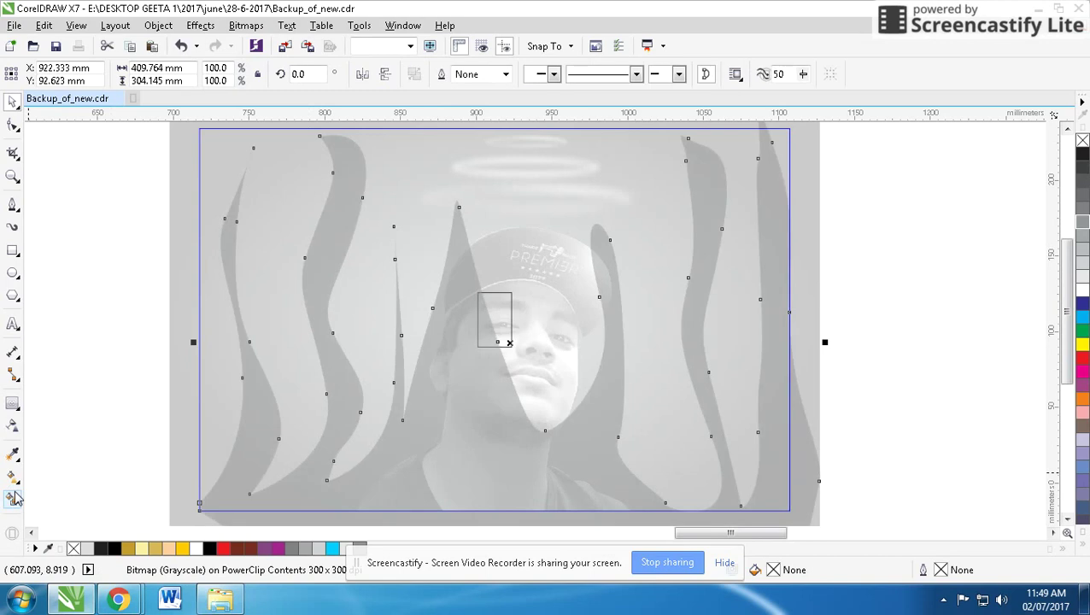
# Step: Drag a bottom-to-top fountain transparency with a near-black bottom node and mid-gray top node
pyautogui.moveTo(438, 481); pyautogui.dragTo(438, 169)
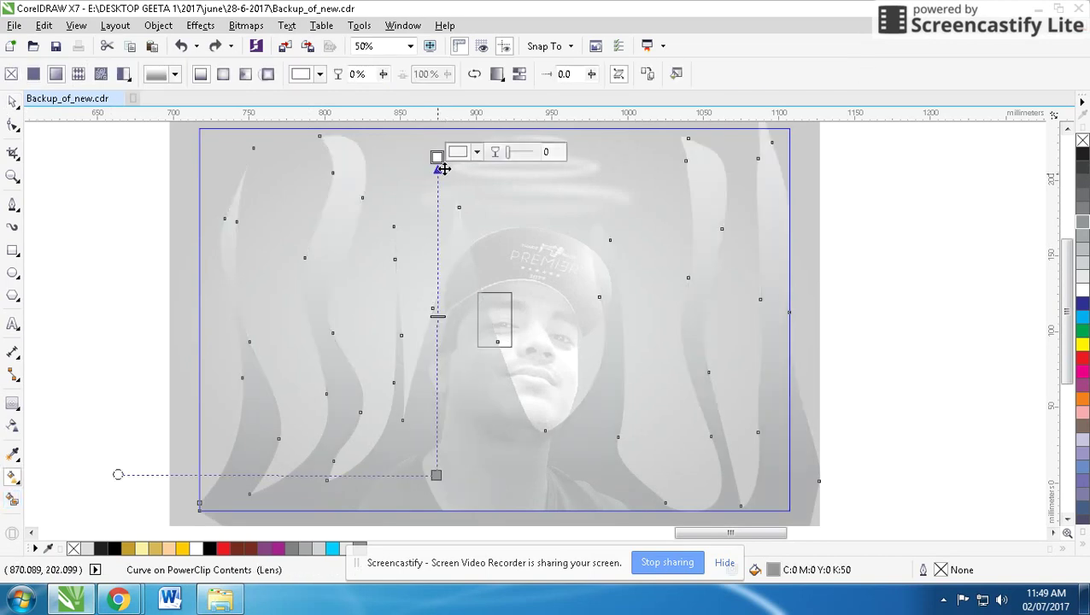
pyautogui.click(436, 475)
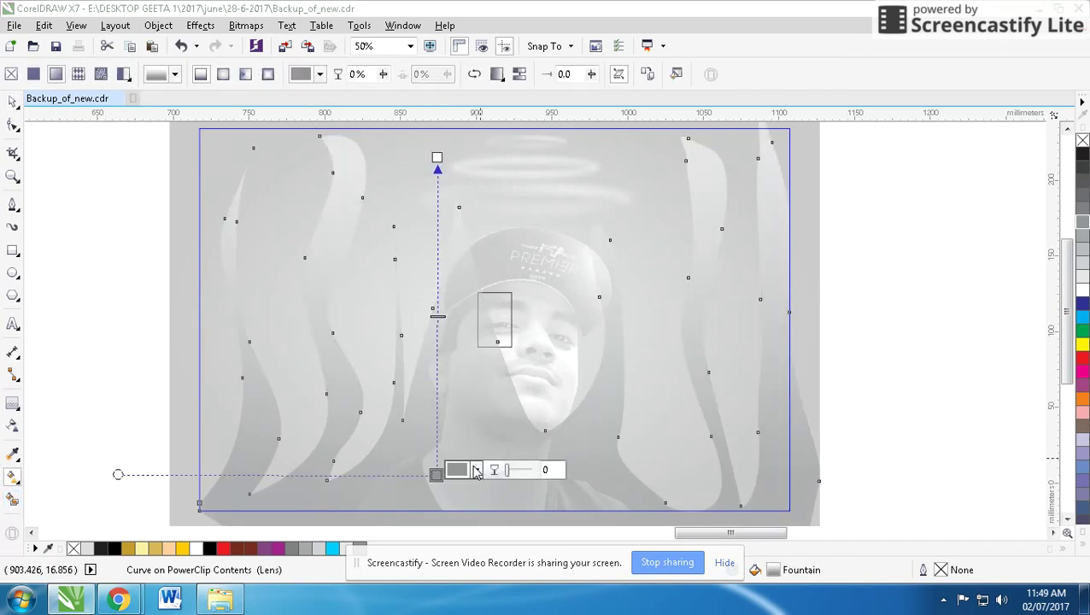
pyautogui.click(474, 470)
pyautogui.moveTo(476, 418); pyautogui.dragTo(464, 413)
pyautogui.click(439, 192)
pyautogui.click(450, 324)
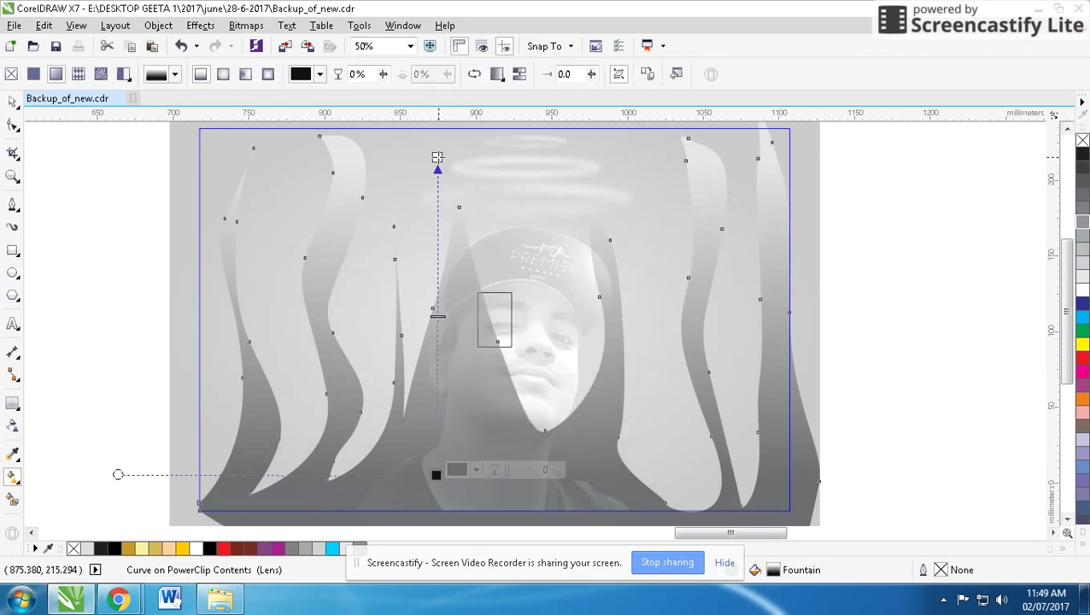
pyautogui.click(437, 158)
pyautogui.click(476, 151)
pyautogui.click(511, 186)
pyautogui.click(443, 227)
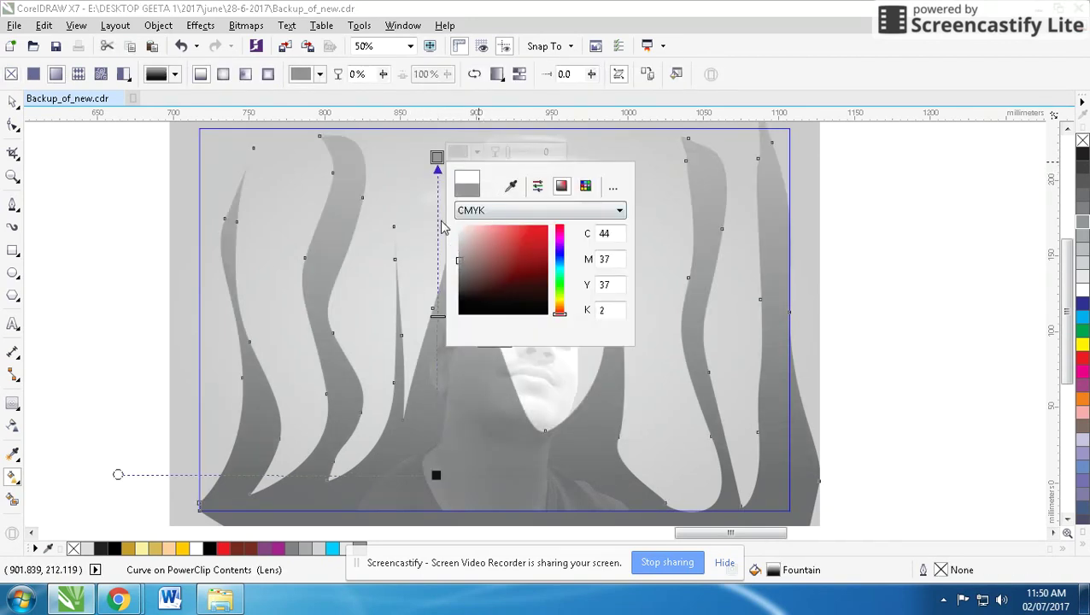
# Step: Add a near-white middle transparency node in CMYK and move it up toward the face
pyautogui.click(441, 247)
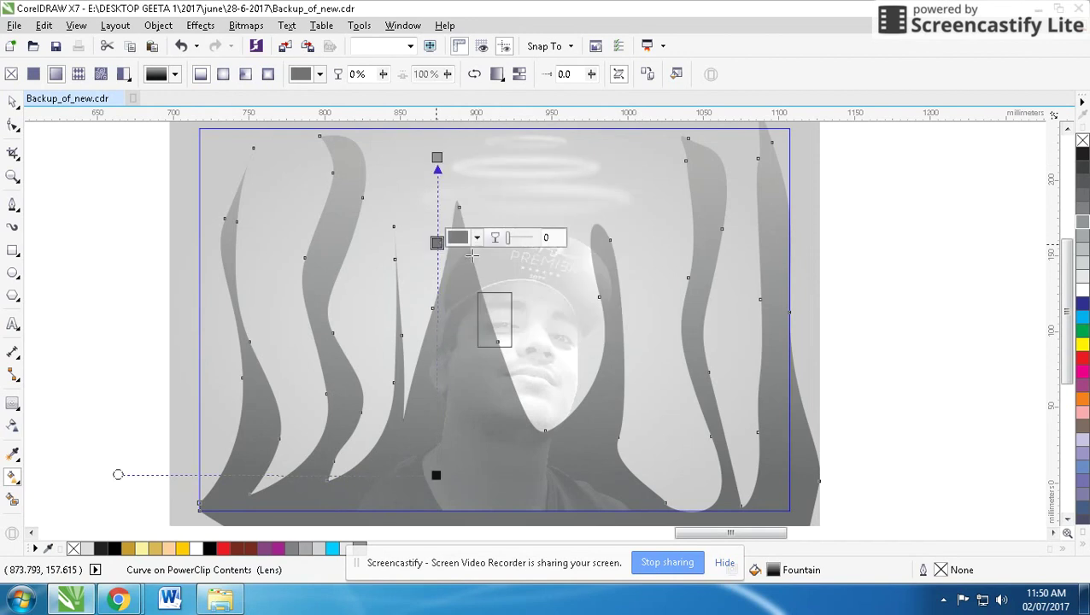
pyautogui.click(476, 238)
pyautogui.click(461, 336)
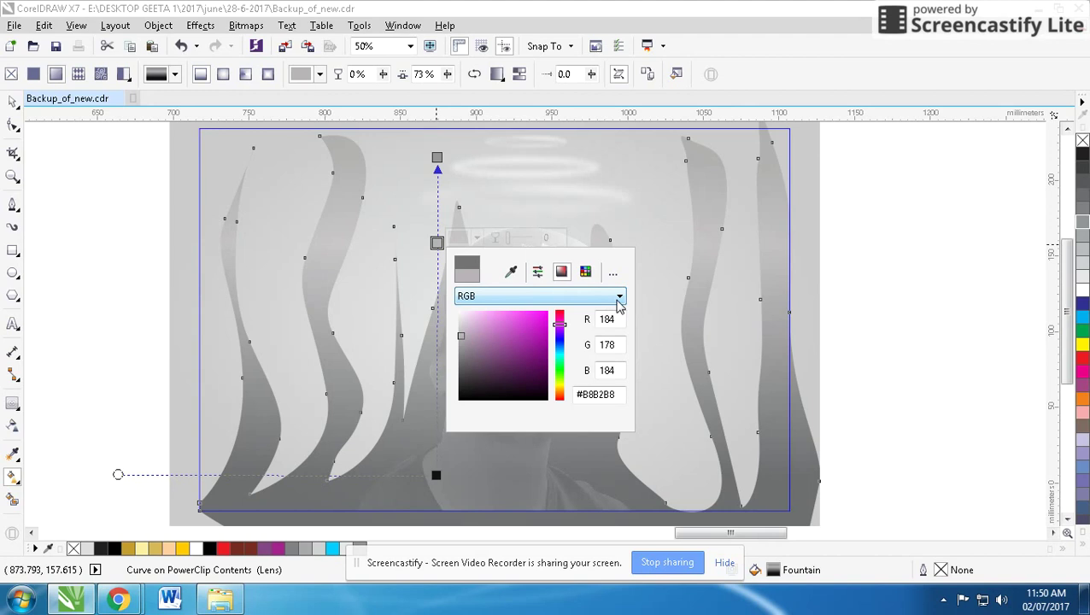
pyautogui.click(617, 298)
pyautogui.click(517, 320)
pyautogui.click(462, 331)
pyautogui.click(462, 318)
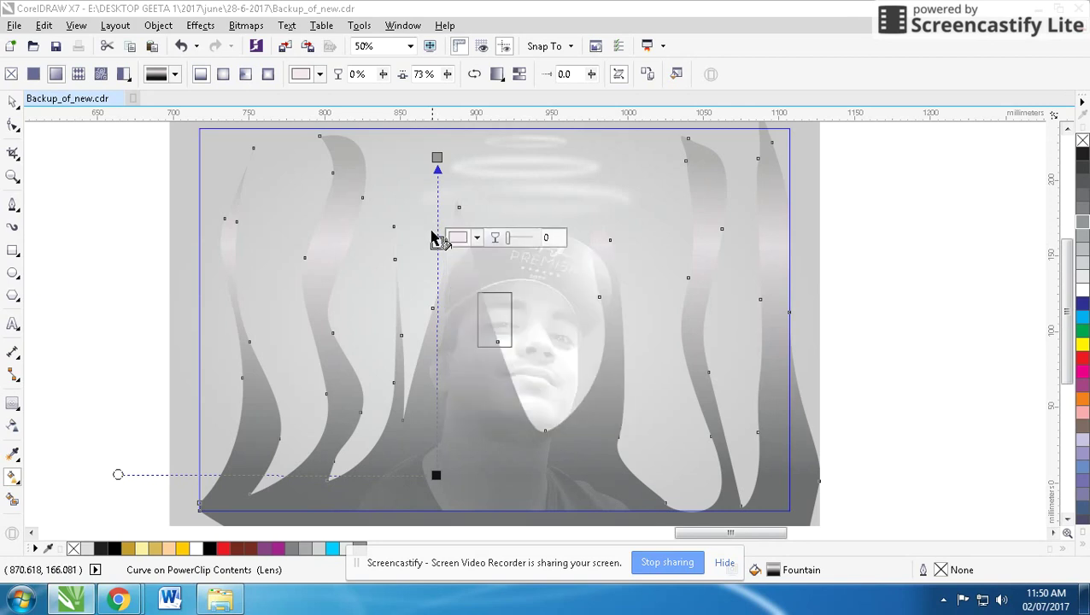
pyautogui.moveTo(437, 243); pyautogui.dragTo(438, 292)
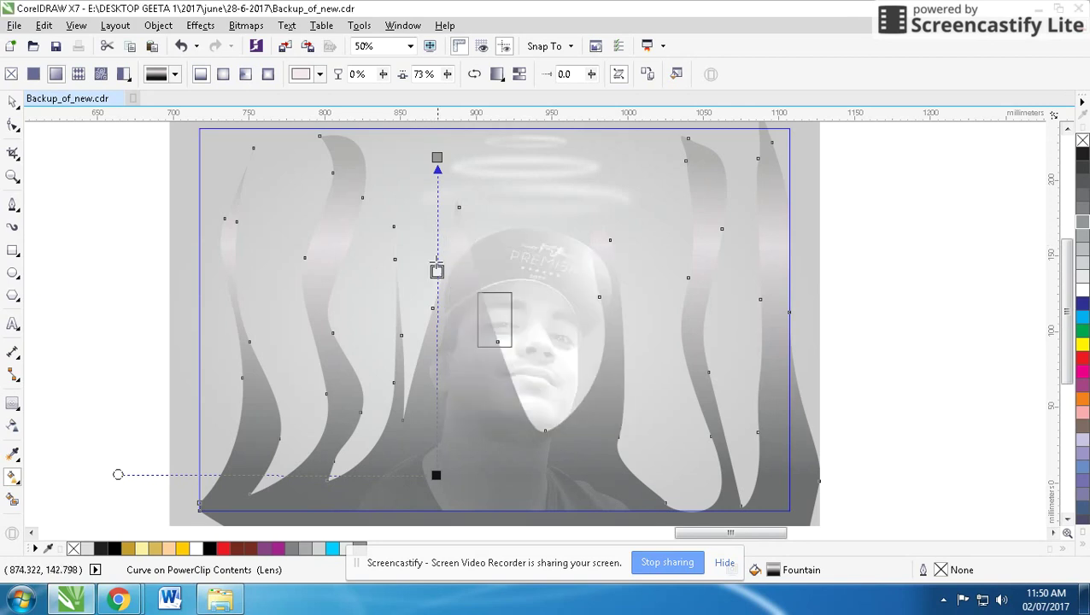
# Step: Open the Convert To Bitmap settings for the flames
pyautogui.click(13, 101)
pyautogui.click(246, 25)
pyautogui.click(256, 43)
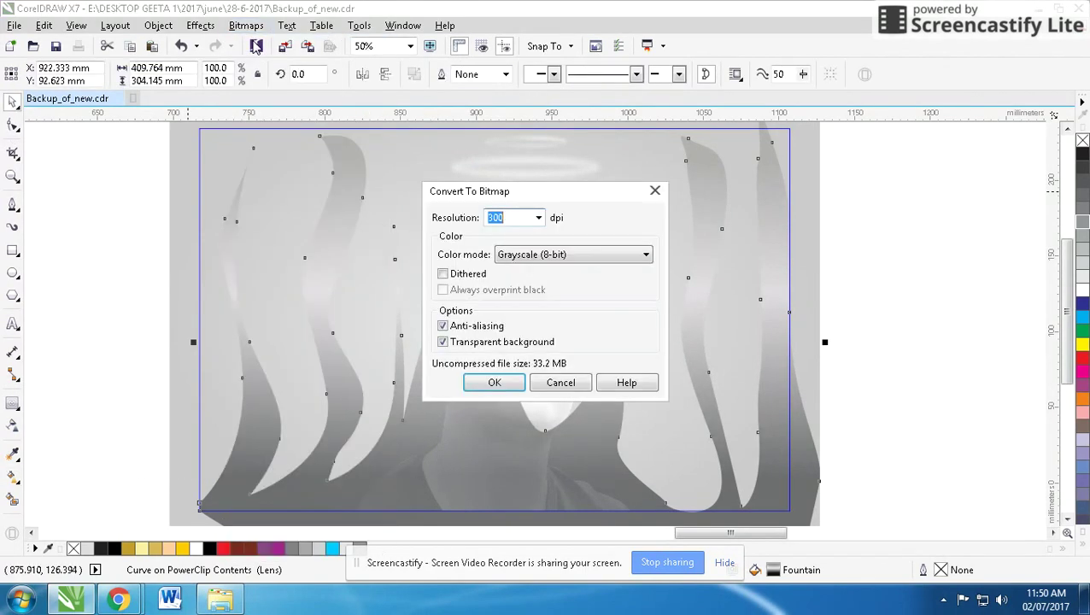
# Step: Convert the flames to a grayscale bitmap and apply Scraperboard at density 25, size 5
pyautogui.press('Return')
pyautogui.click(250, 30)
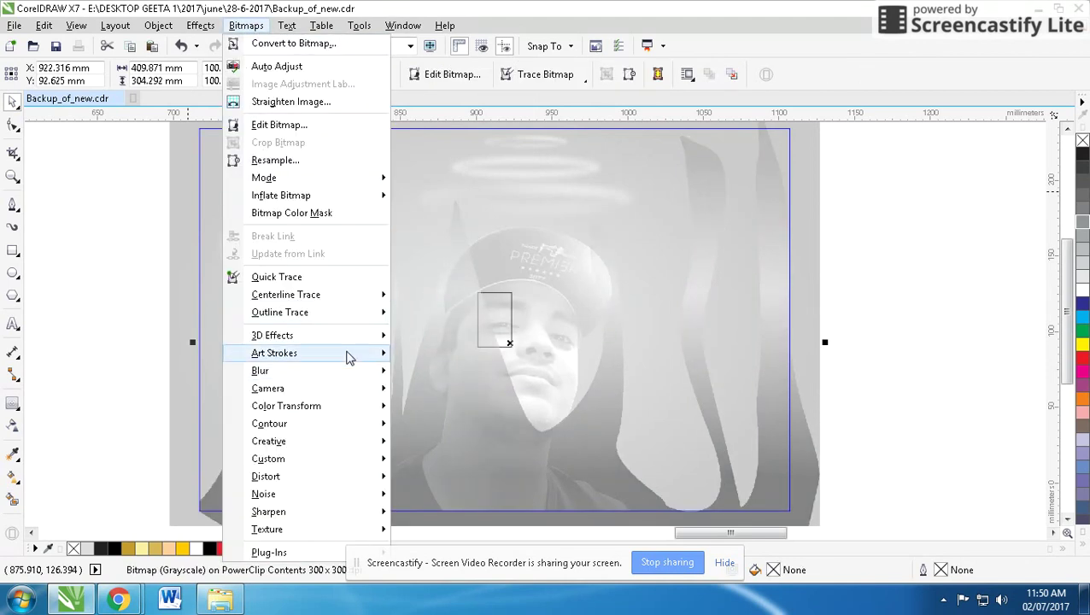
pyautogui.moveTo(274, 353)
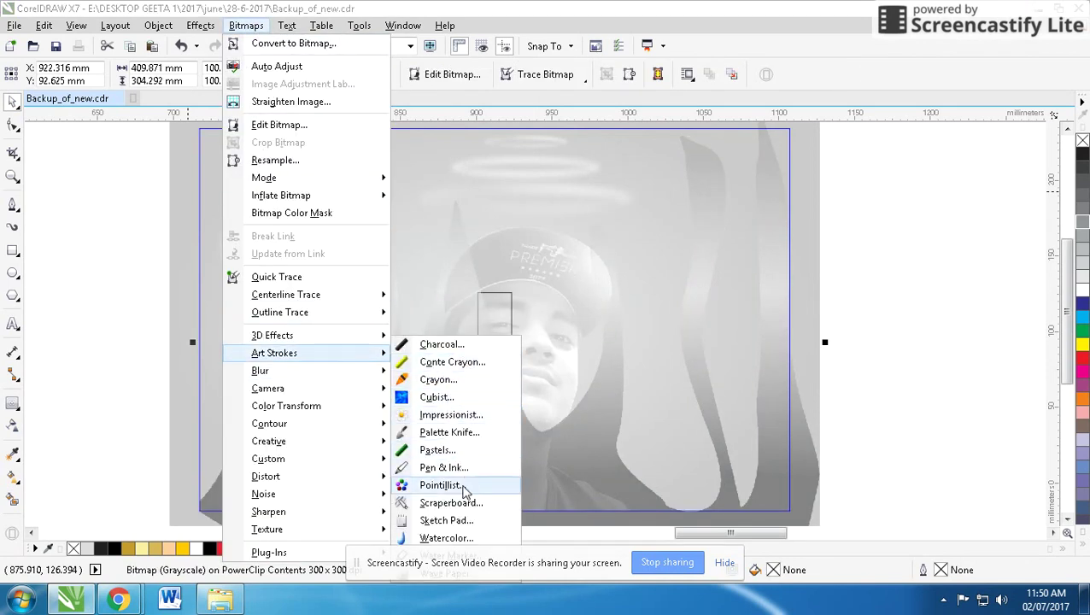
pyautogui.click(464, 506)
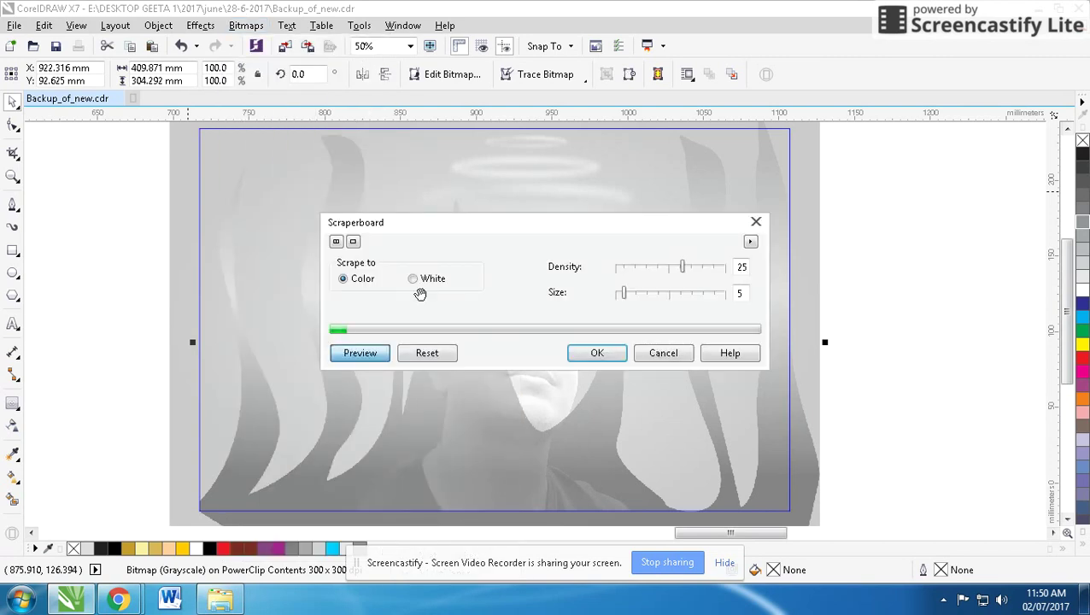
pyautogui.click(336, 241)
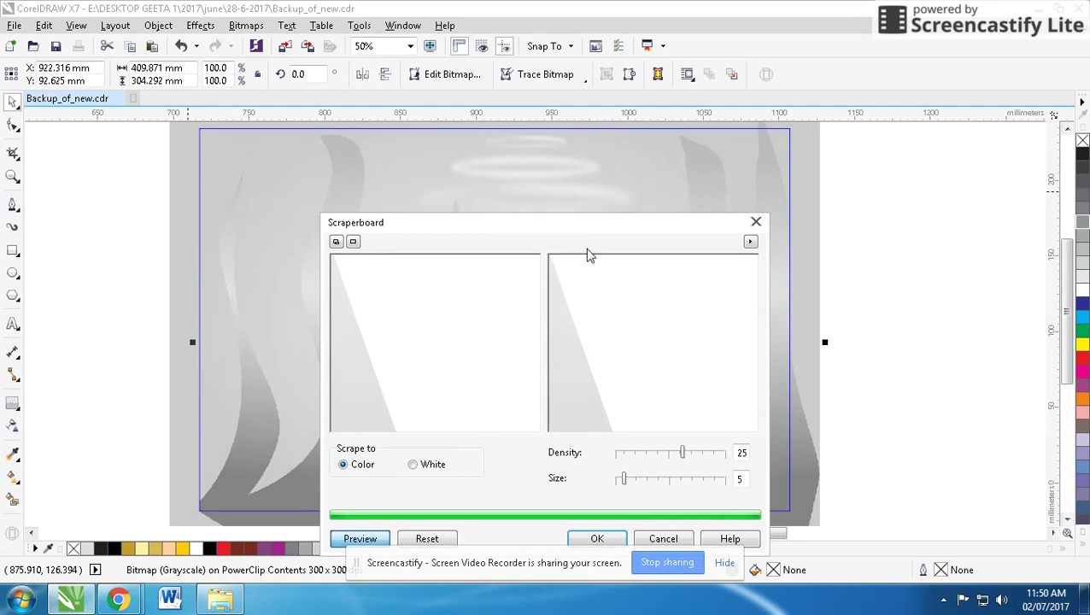
pyautogui.click(597, 539)
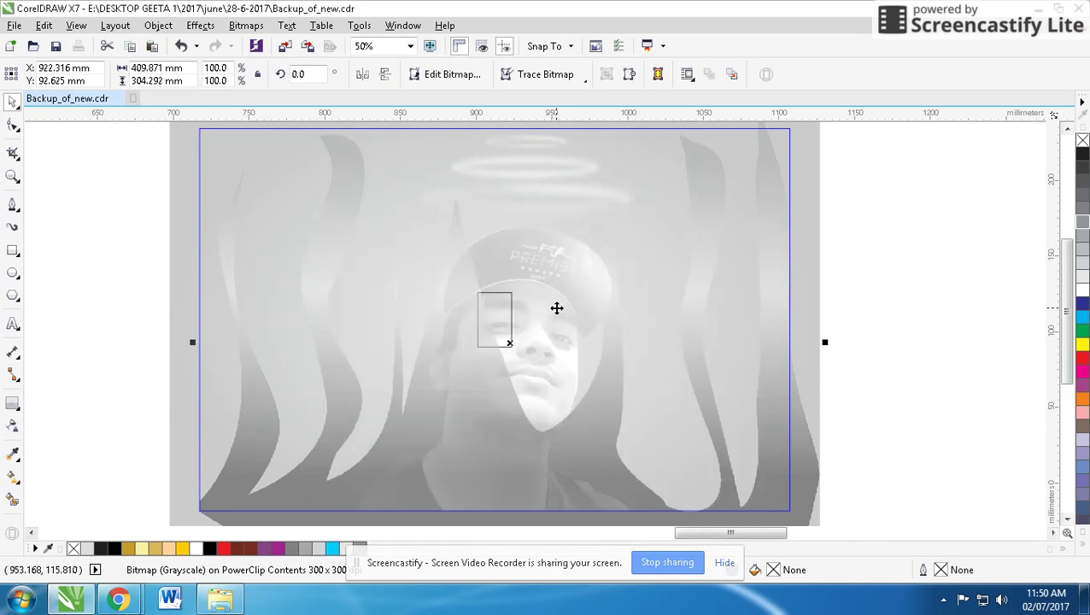
# Step: Zoom around and finish PowerClip editing to preview the framed portrait
pyautogui.click(908, 280)
pyautogui.scroll(2, 547, 316)
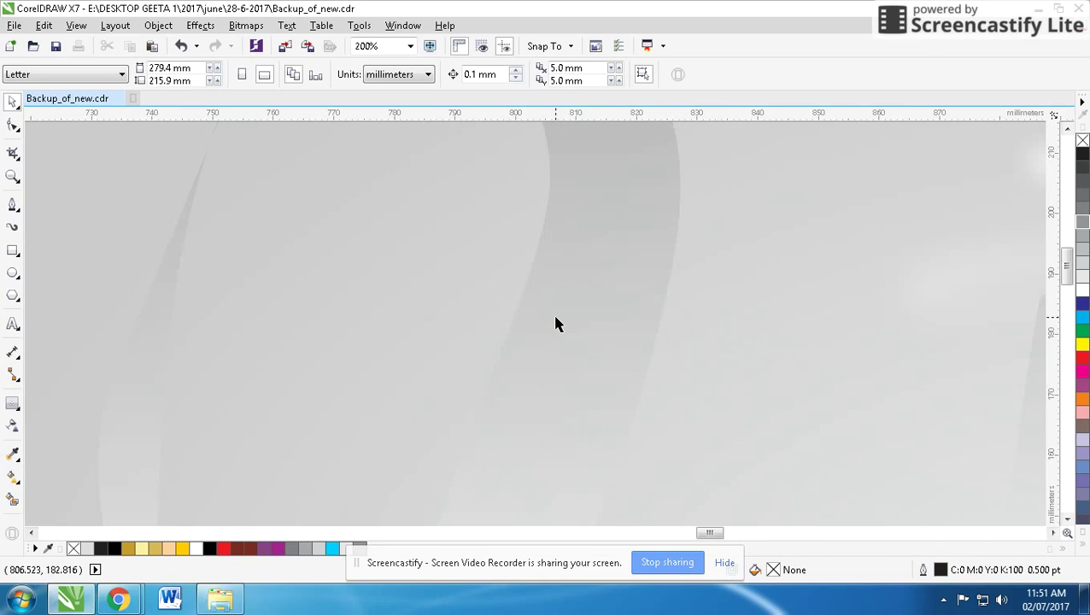
pyautogui.click(556, 322)
pyautogui.scroll(-3, 555, 329)
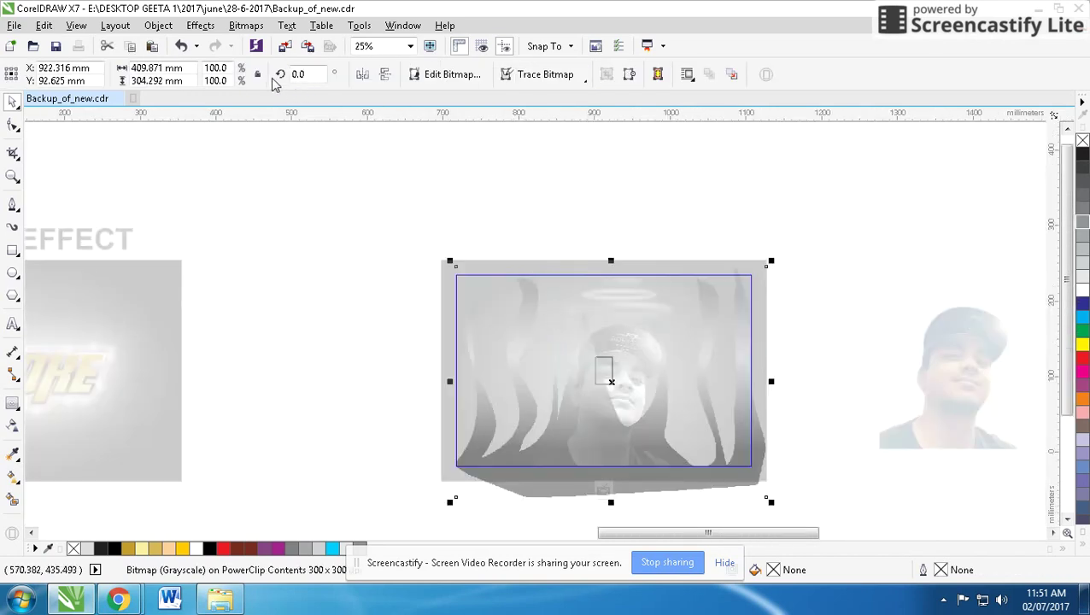
pyautogui.click(246, 26)
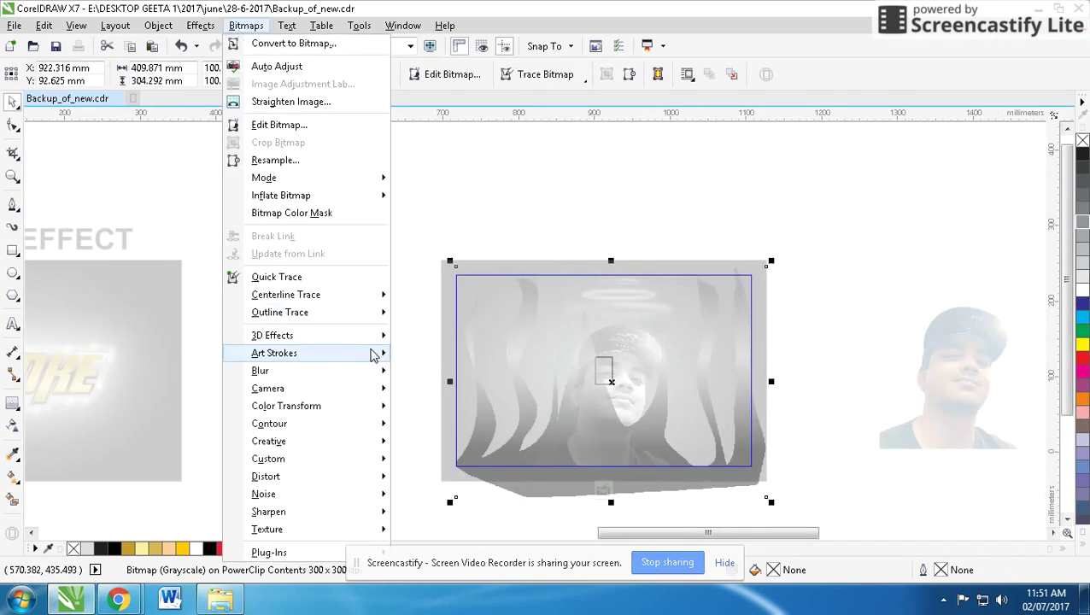
pyautogui.moveTo(231, 61)
pyautogui.click(352, 192)
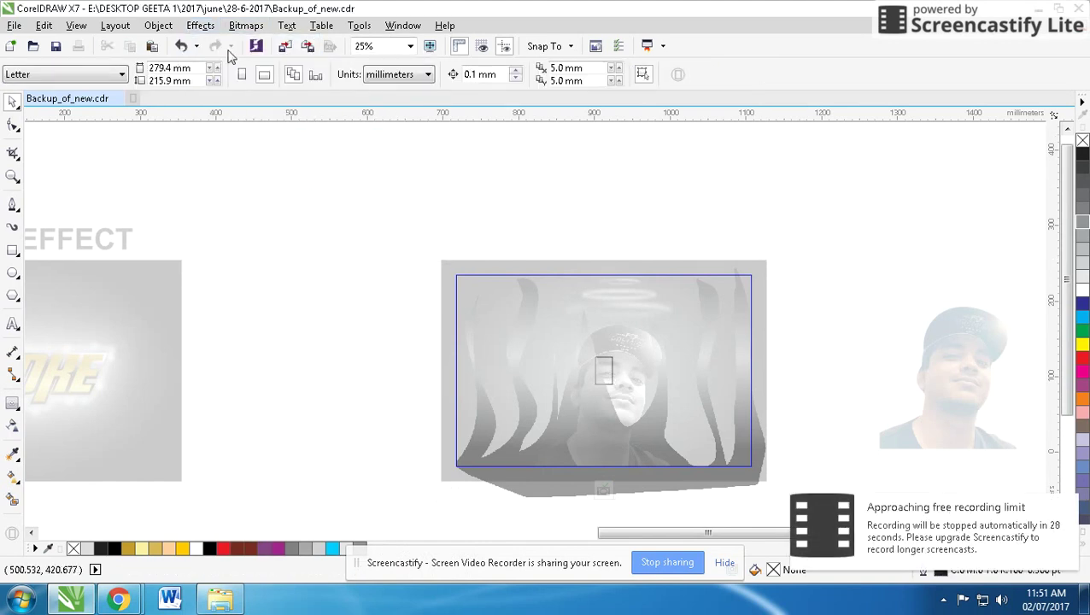
pyautogui.click(508, 303)
# Step: Reopen the PowerClip contents for editing and bring up the Bitmaps blur effects
pyautogui.click(379, 370)
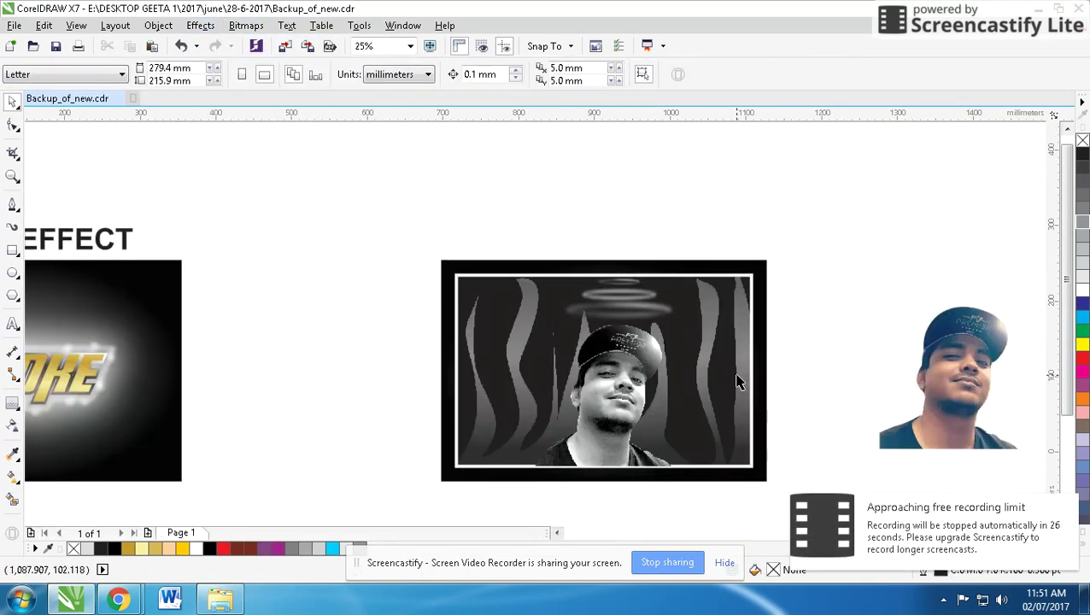
pyautogui.click(726, 374)
pyautogui.keyDown('ctrl'); pyautogui.click(707, 337); pyautogui.keyUp('ctrl')
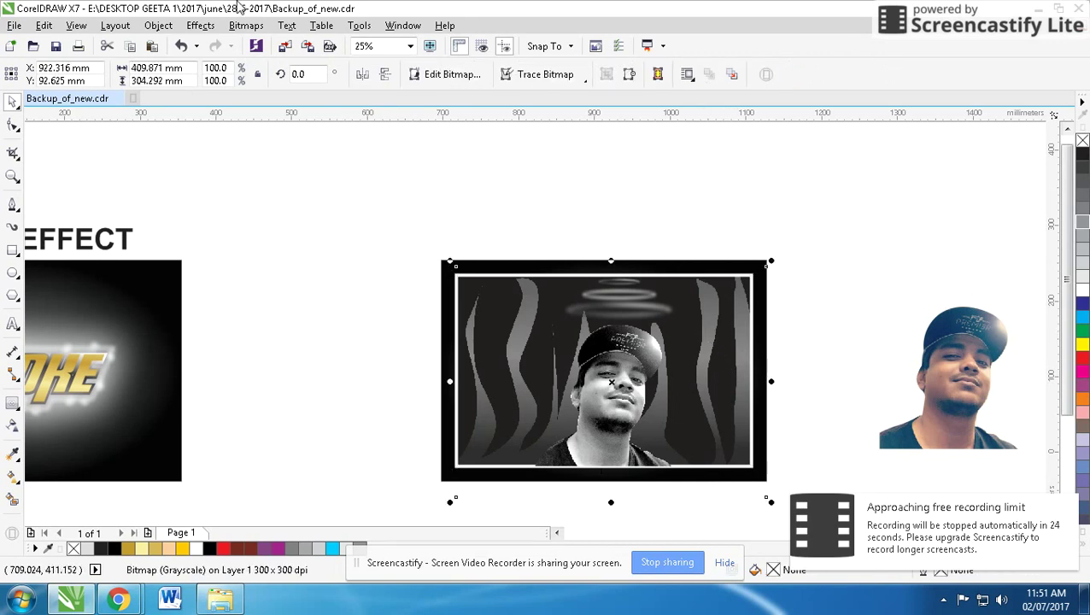
pyautogui.click(246, 26)
pyautogui.click(529, 195)
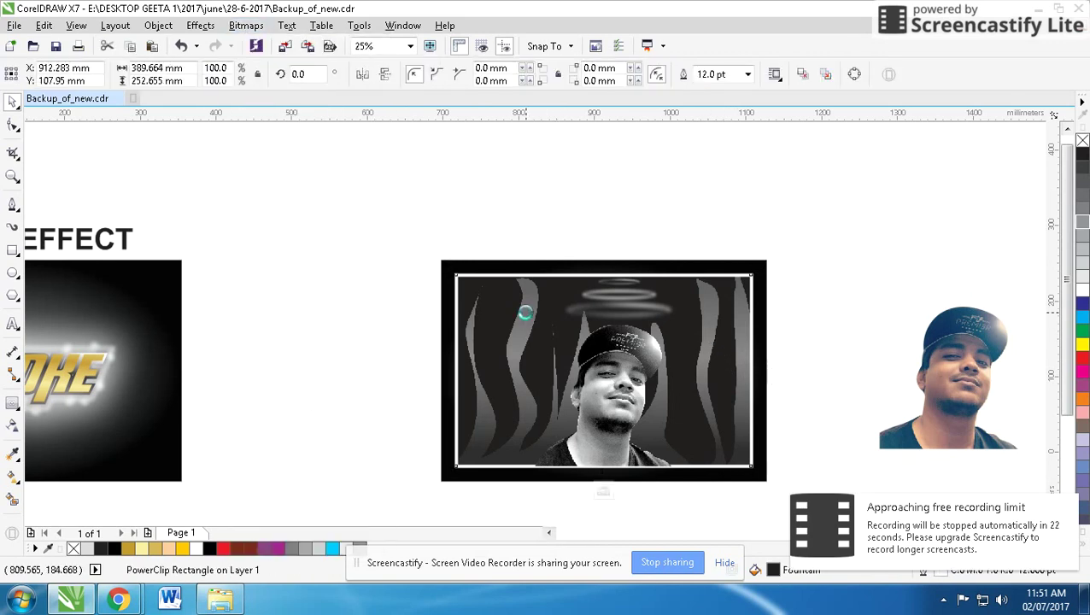
pyautogui.click(247, 25)
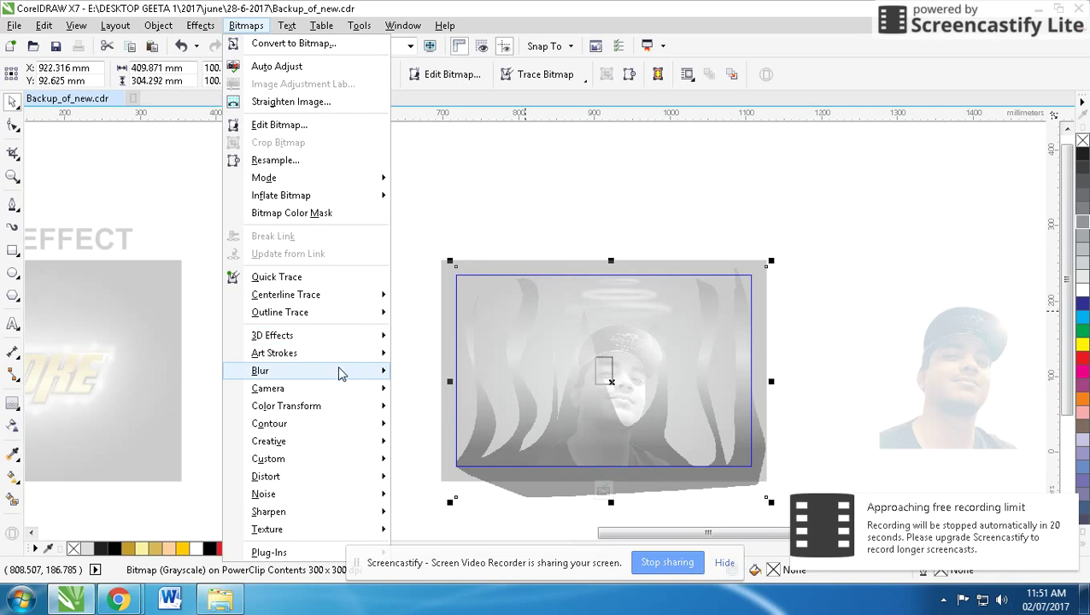
# Step: Apply a 27-pixel Gaussian Blur to the flame bitmap and finish editing the PowerClip
pyautogui.click(457, 386)
pyautogui.moveTo(462, 384); pyautogui.dragTo(483, 380)
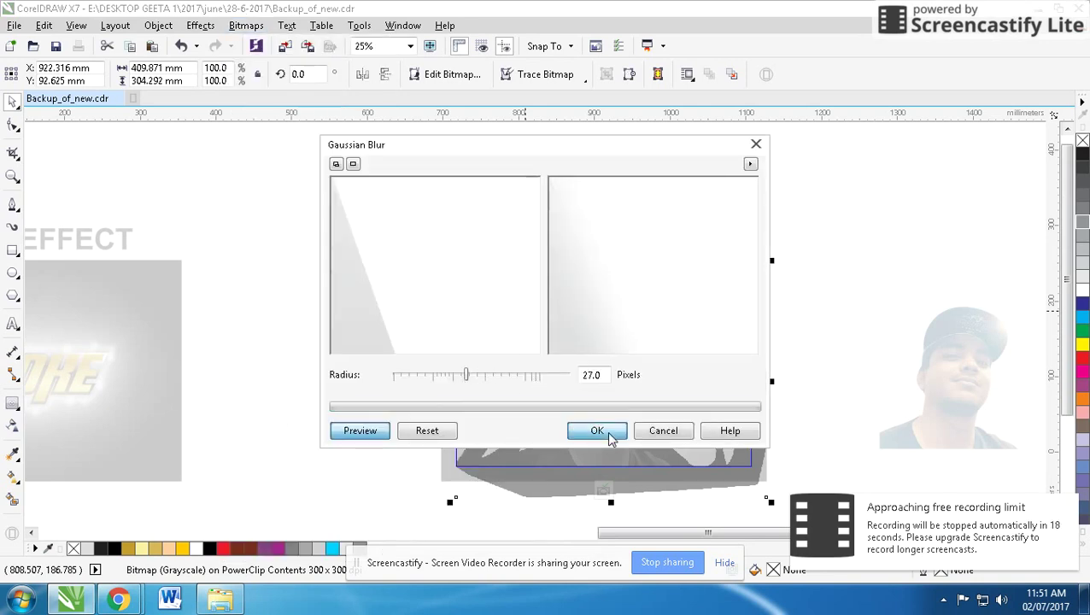
pyautogui.click(608, 435)
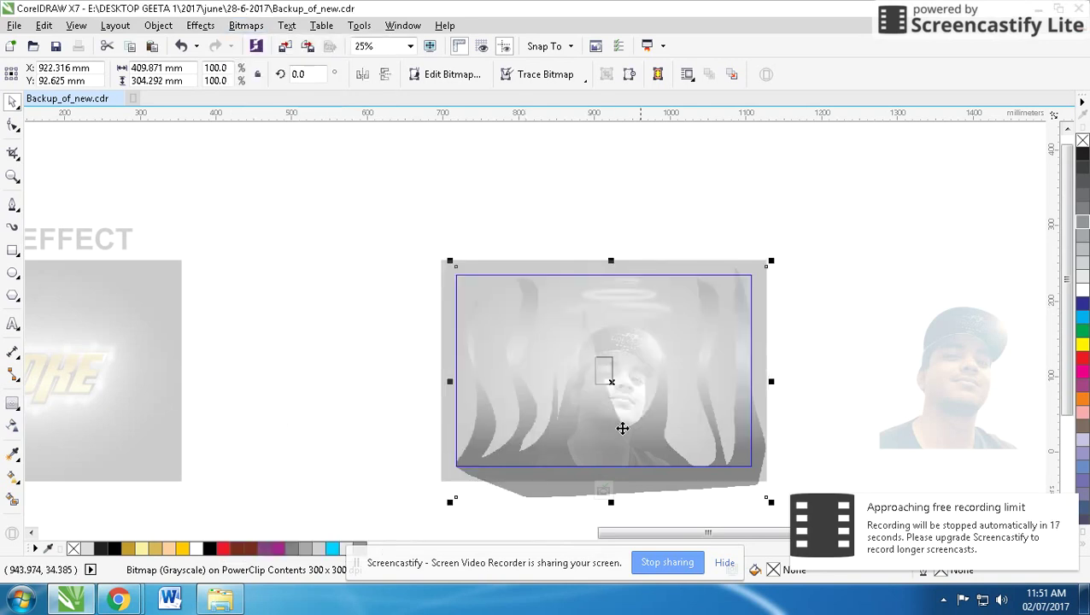
pyautogui.click(824, 213)
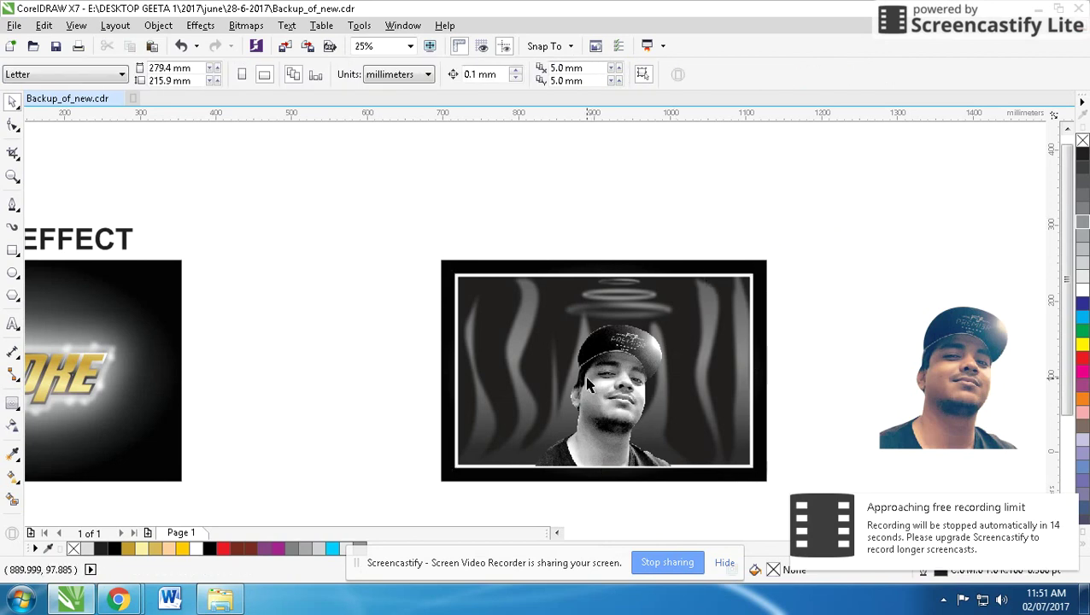